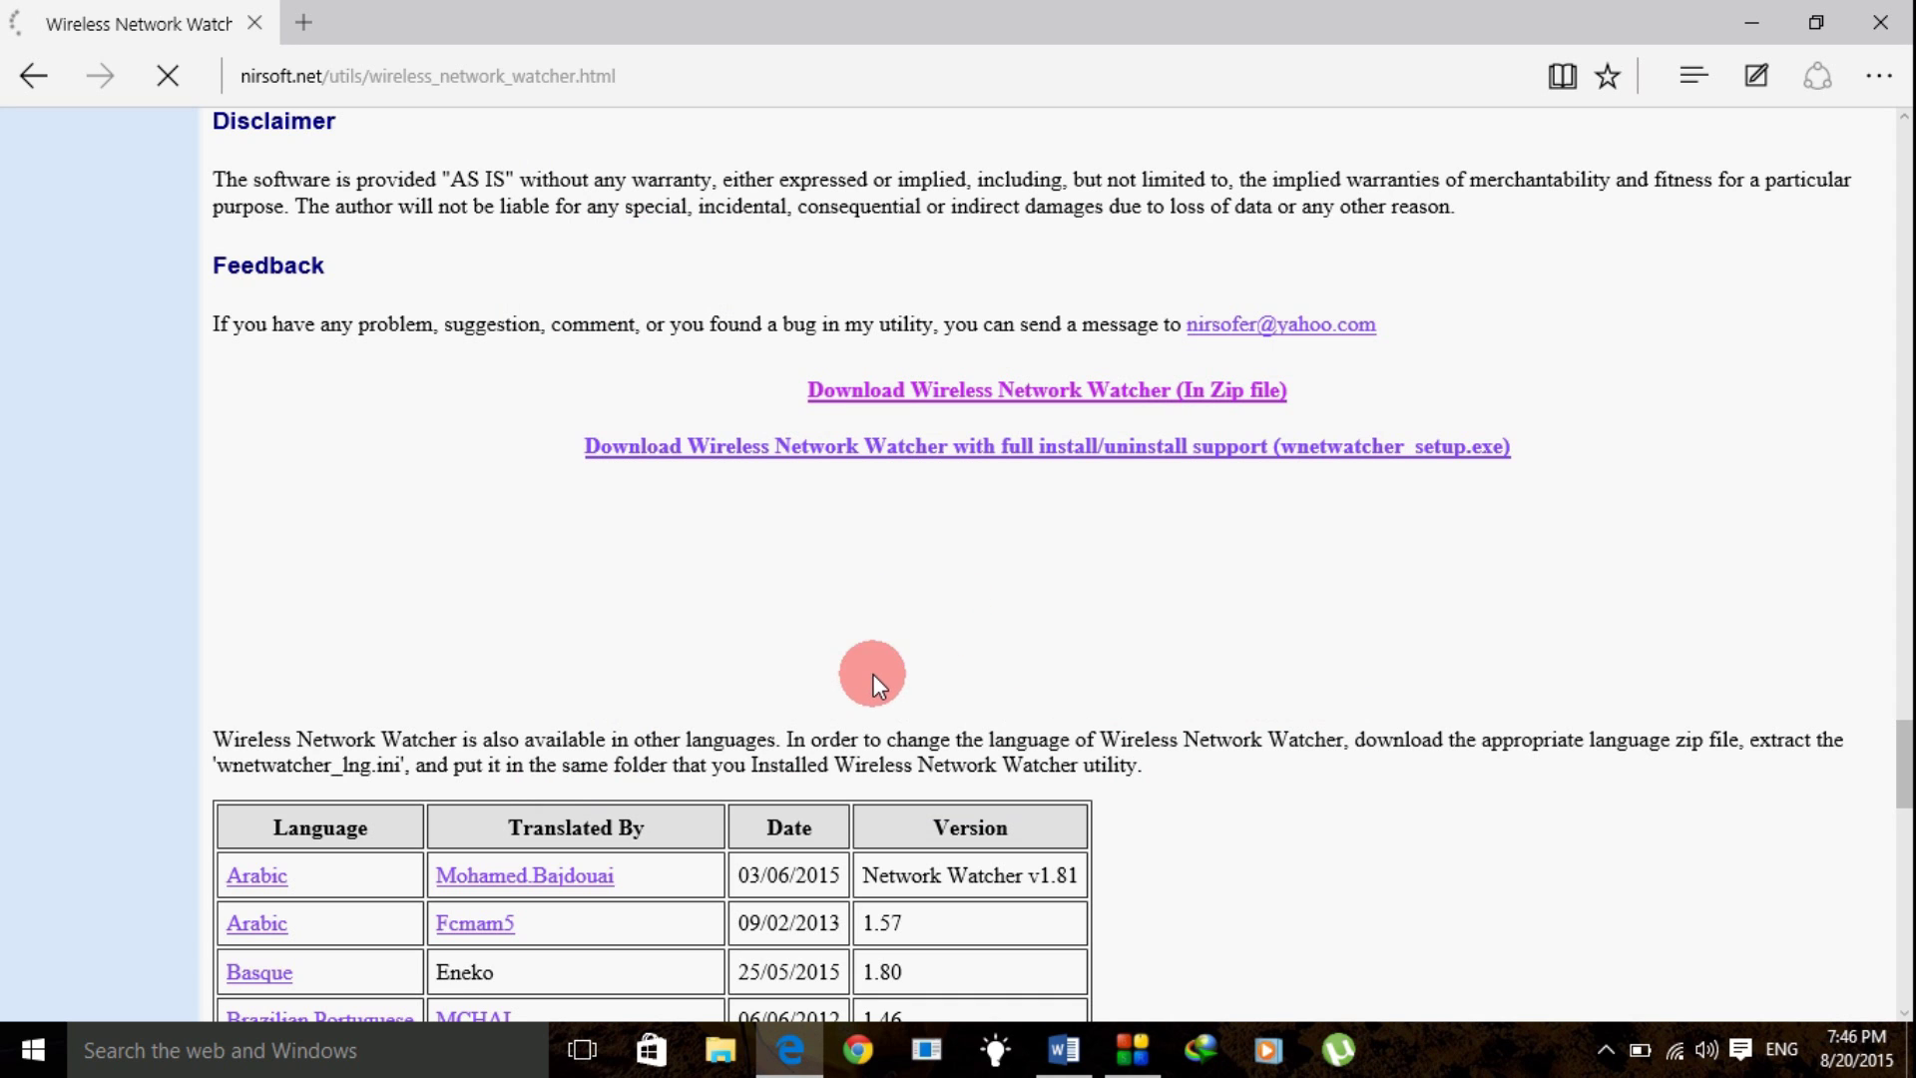
Extract the wnetwatcher zip on the Desktop into a wnetwatcher folder and launch WNetWatcher.exe
left_click(743, 1043)
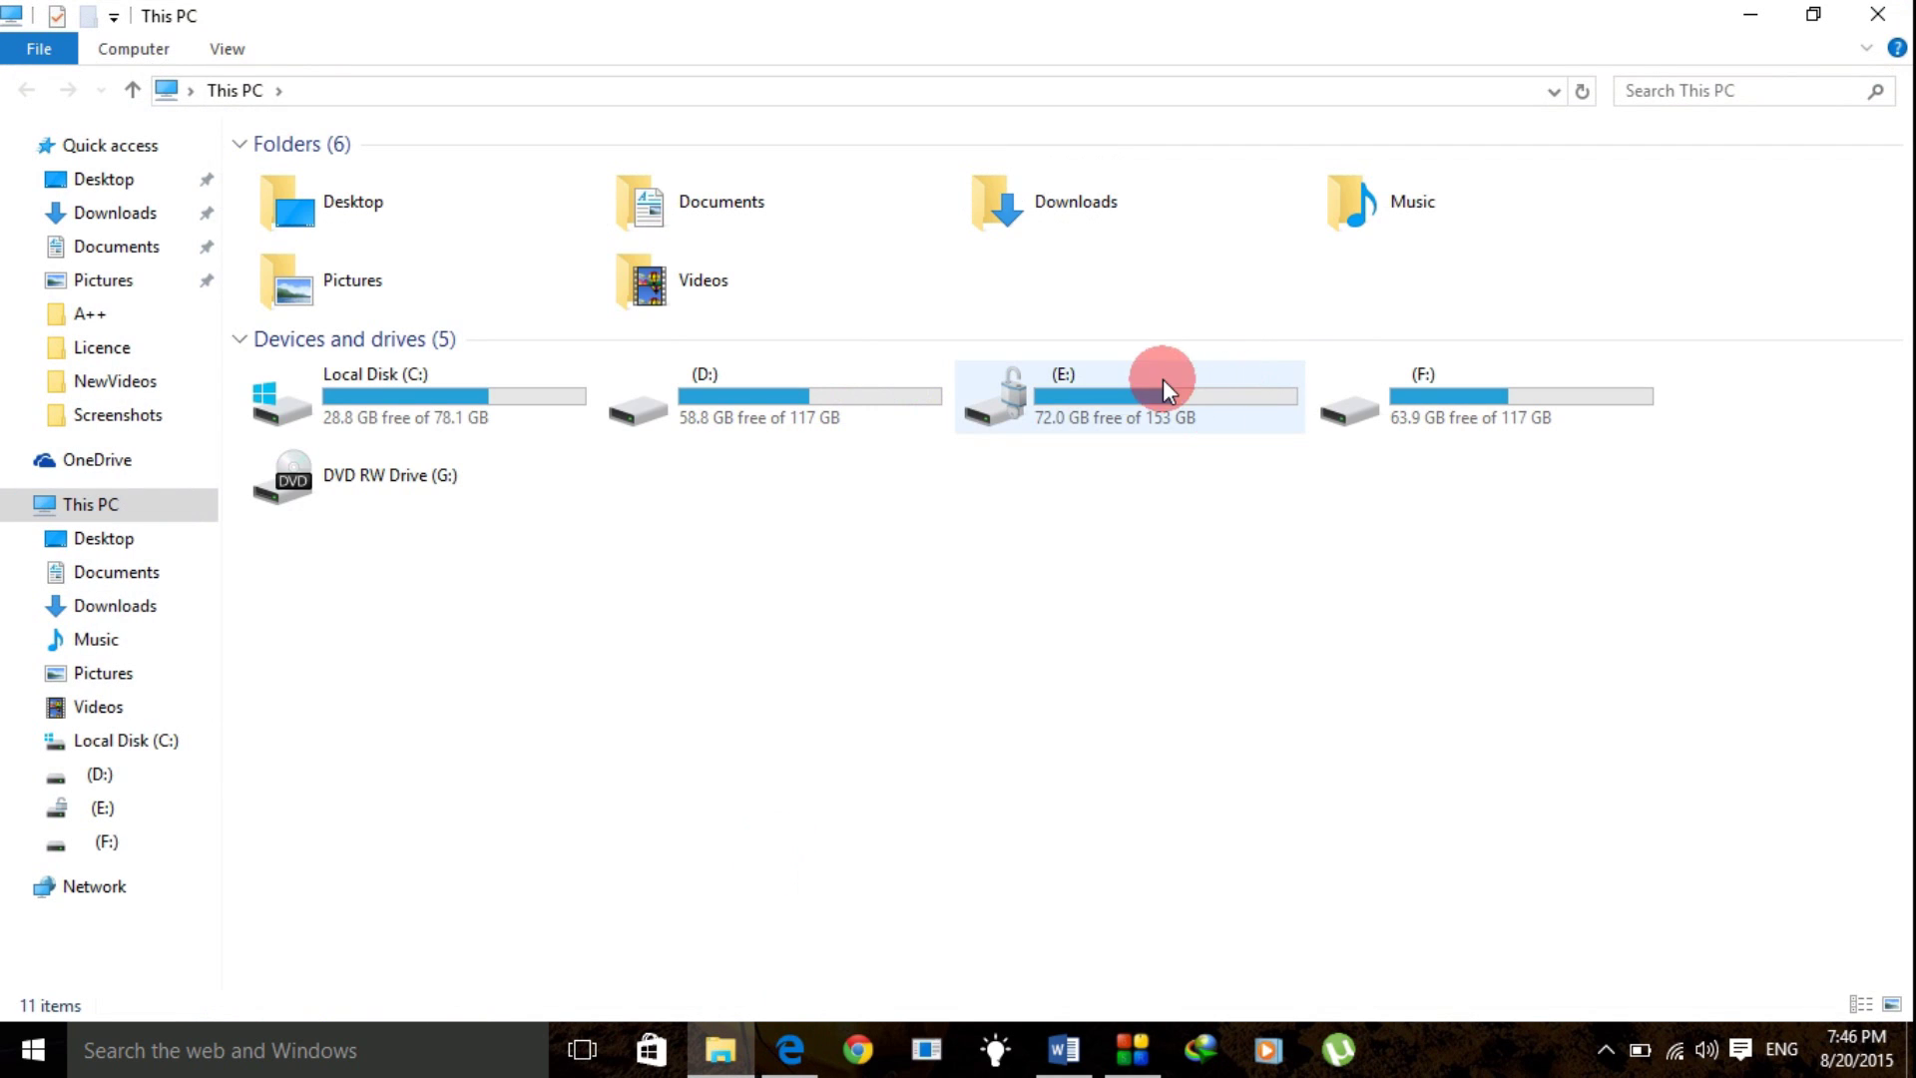
left_click(143, 183)
left_click(459, 372)
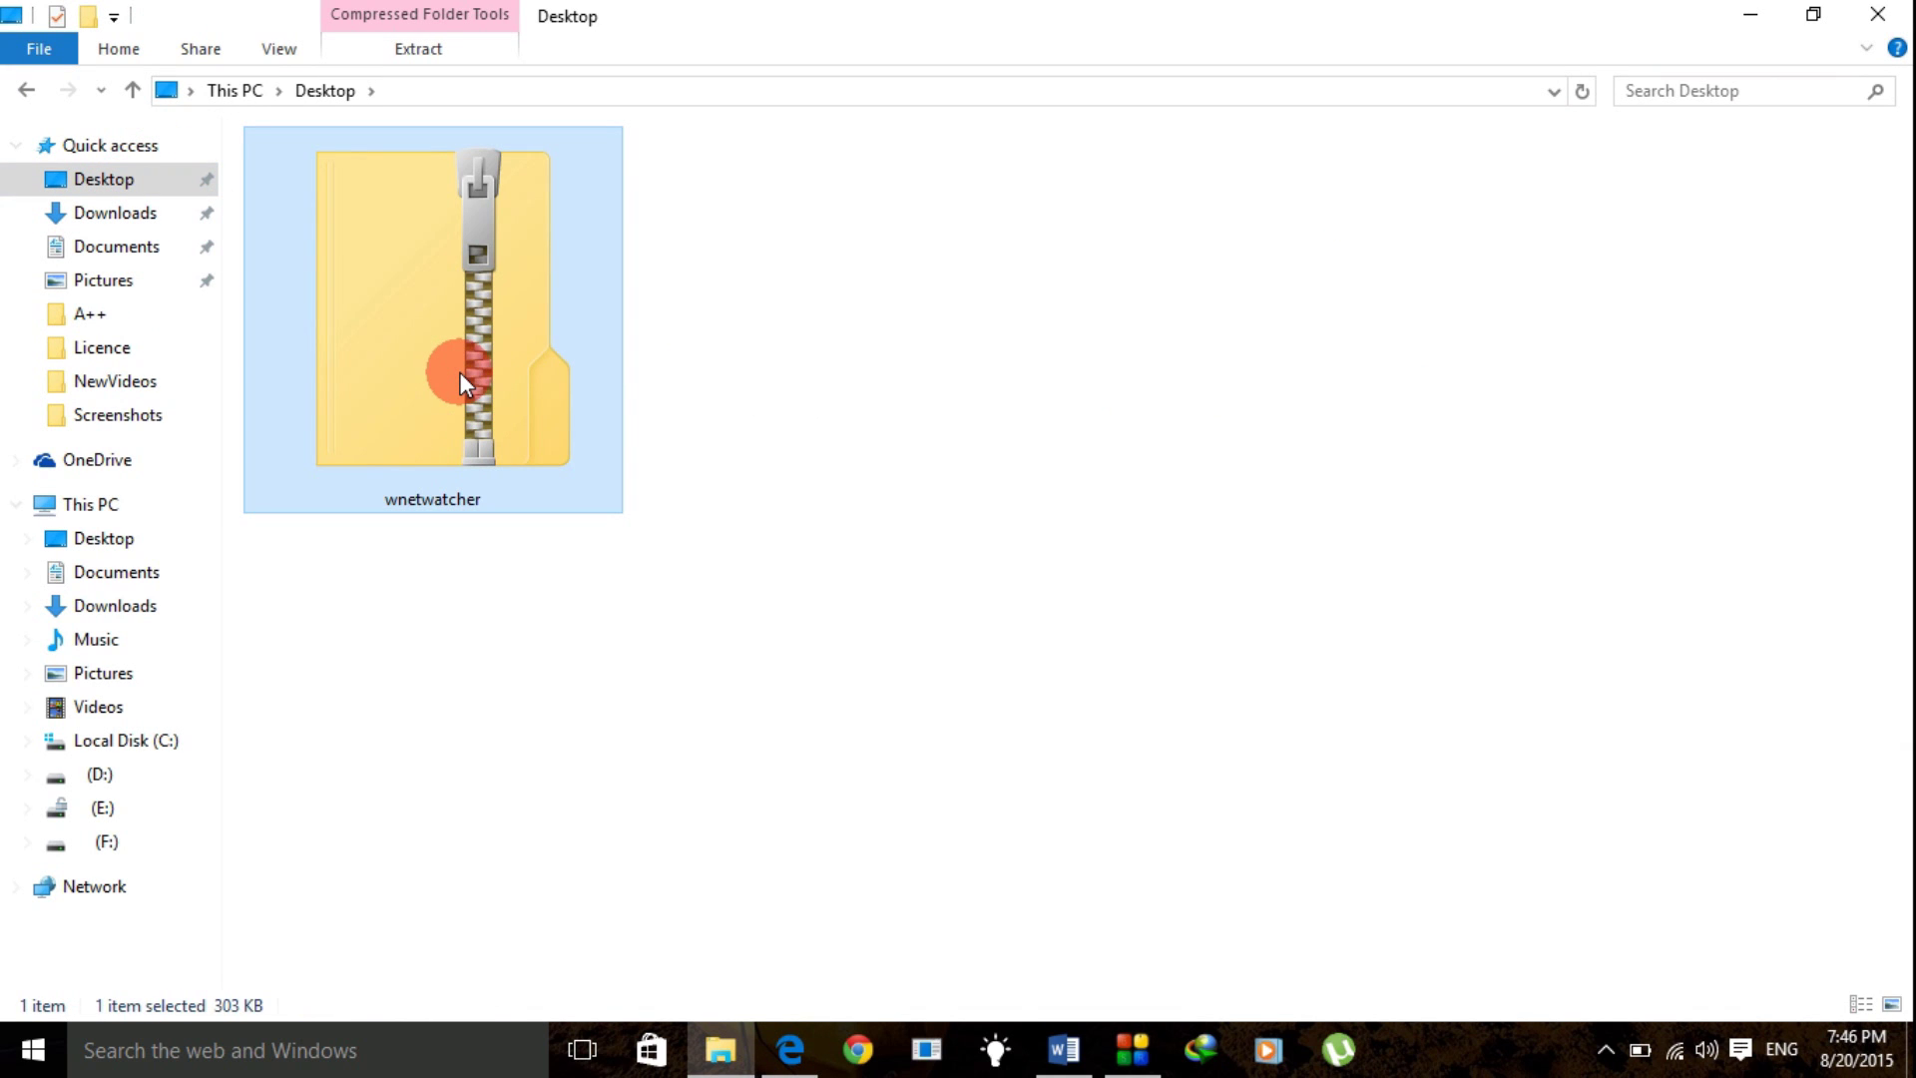
right_click(511, 350)
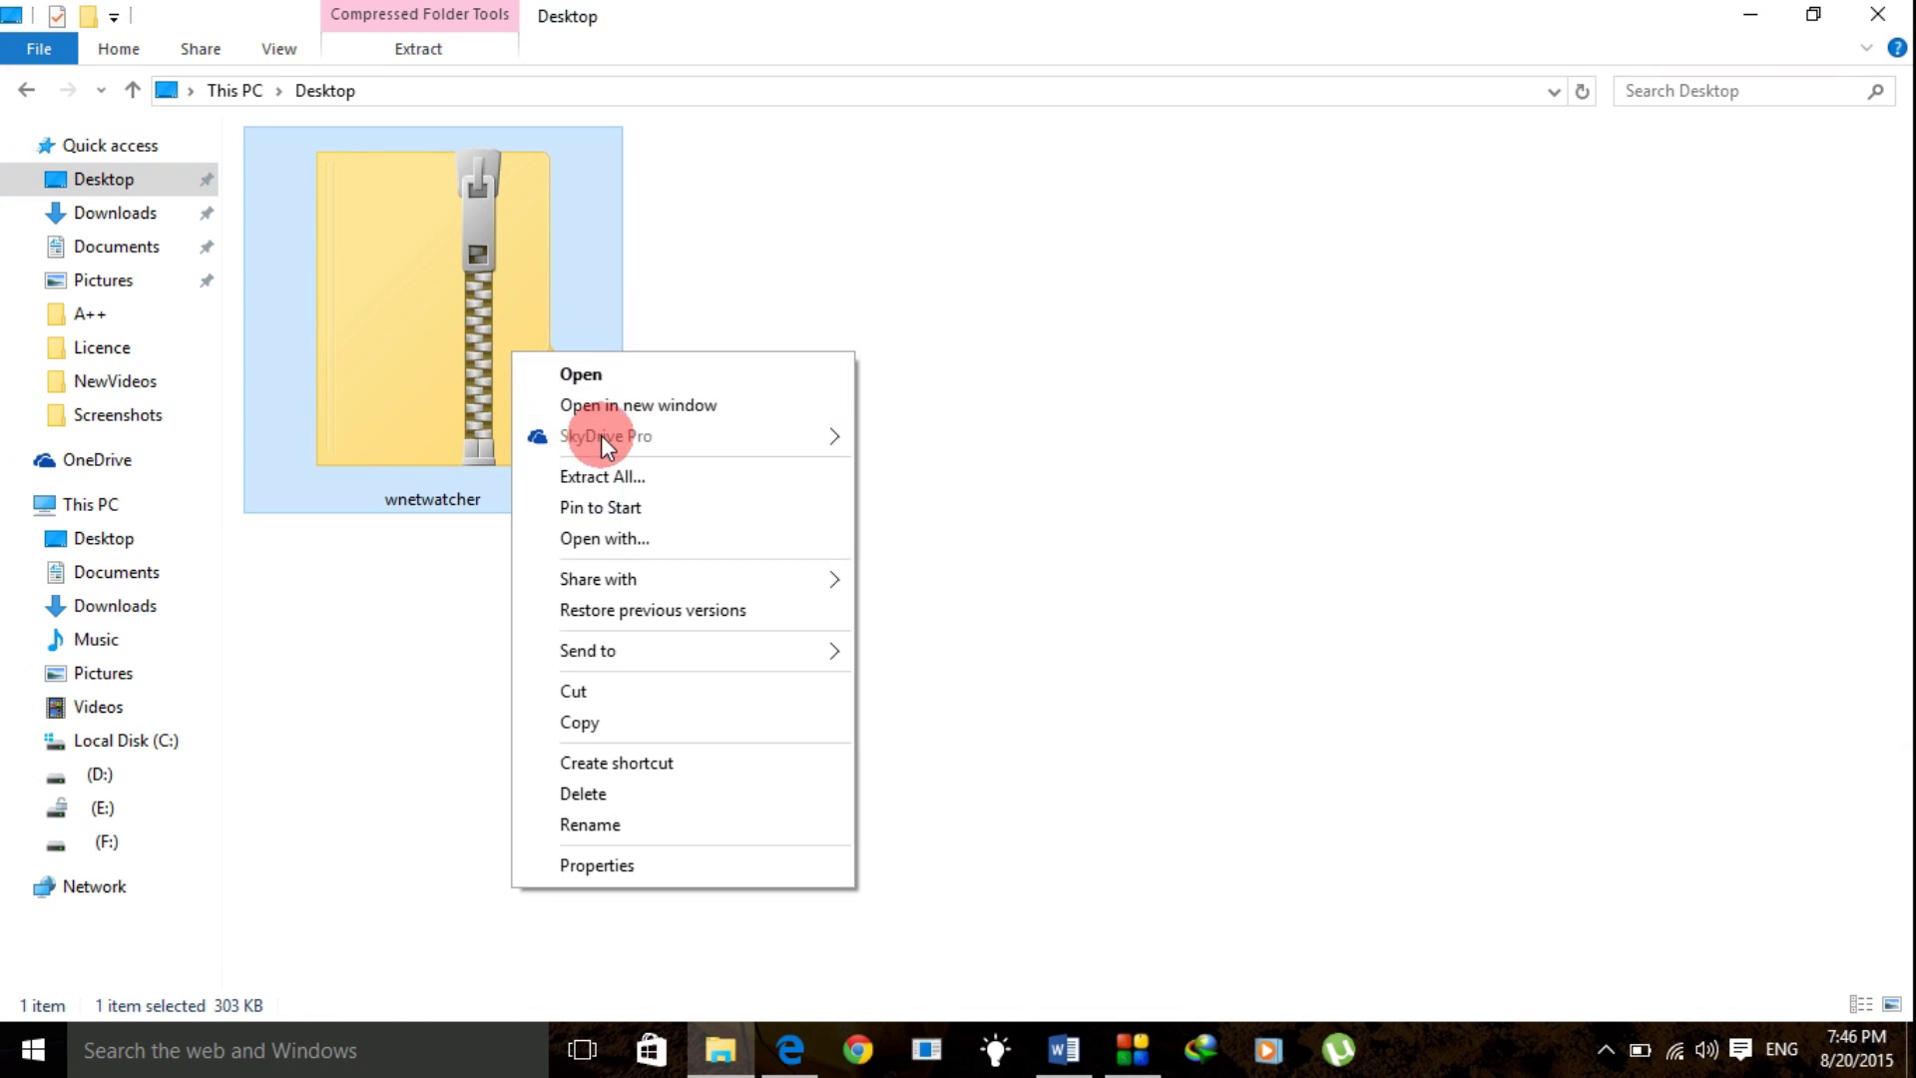
left_click(614, 475)
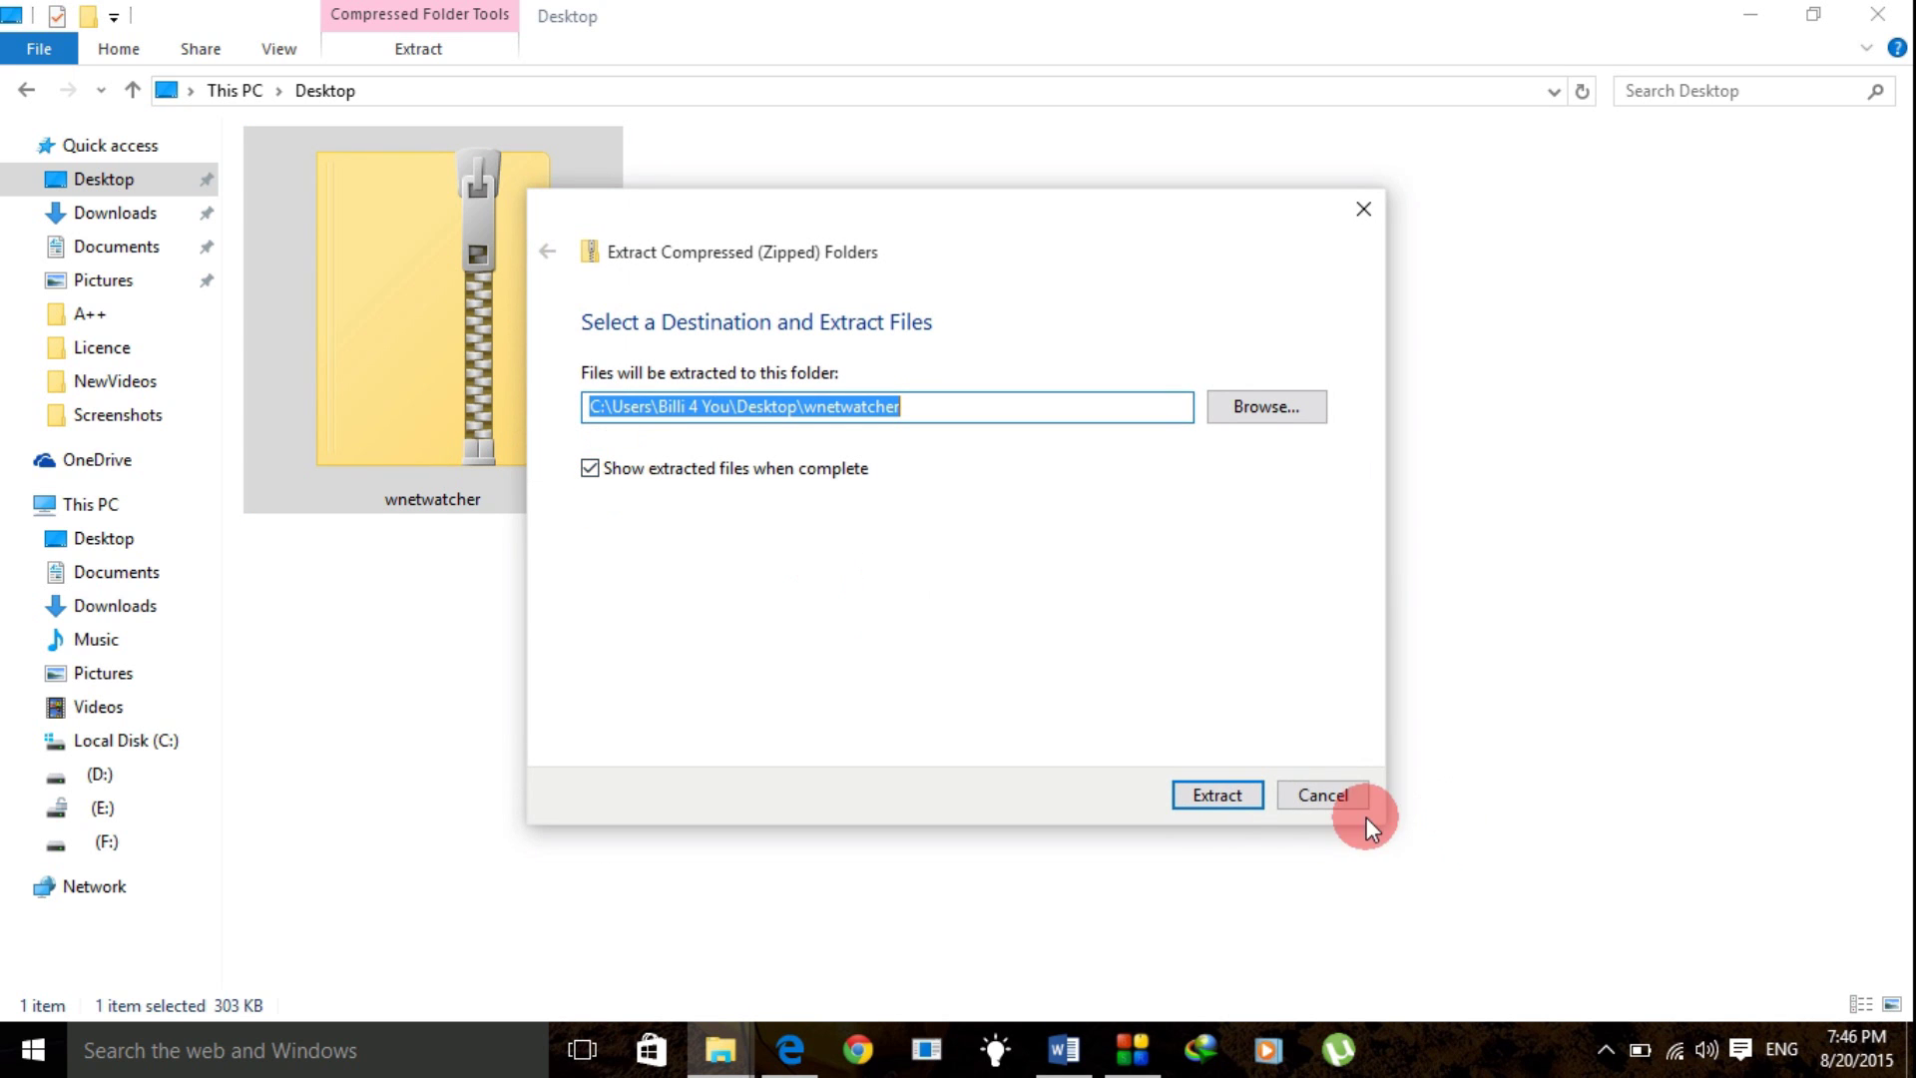
left_click(1229, 799)
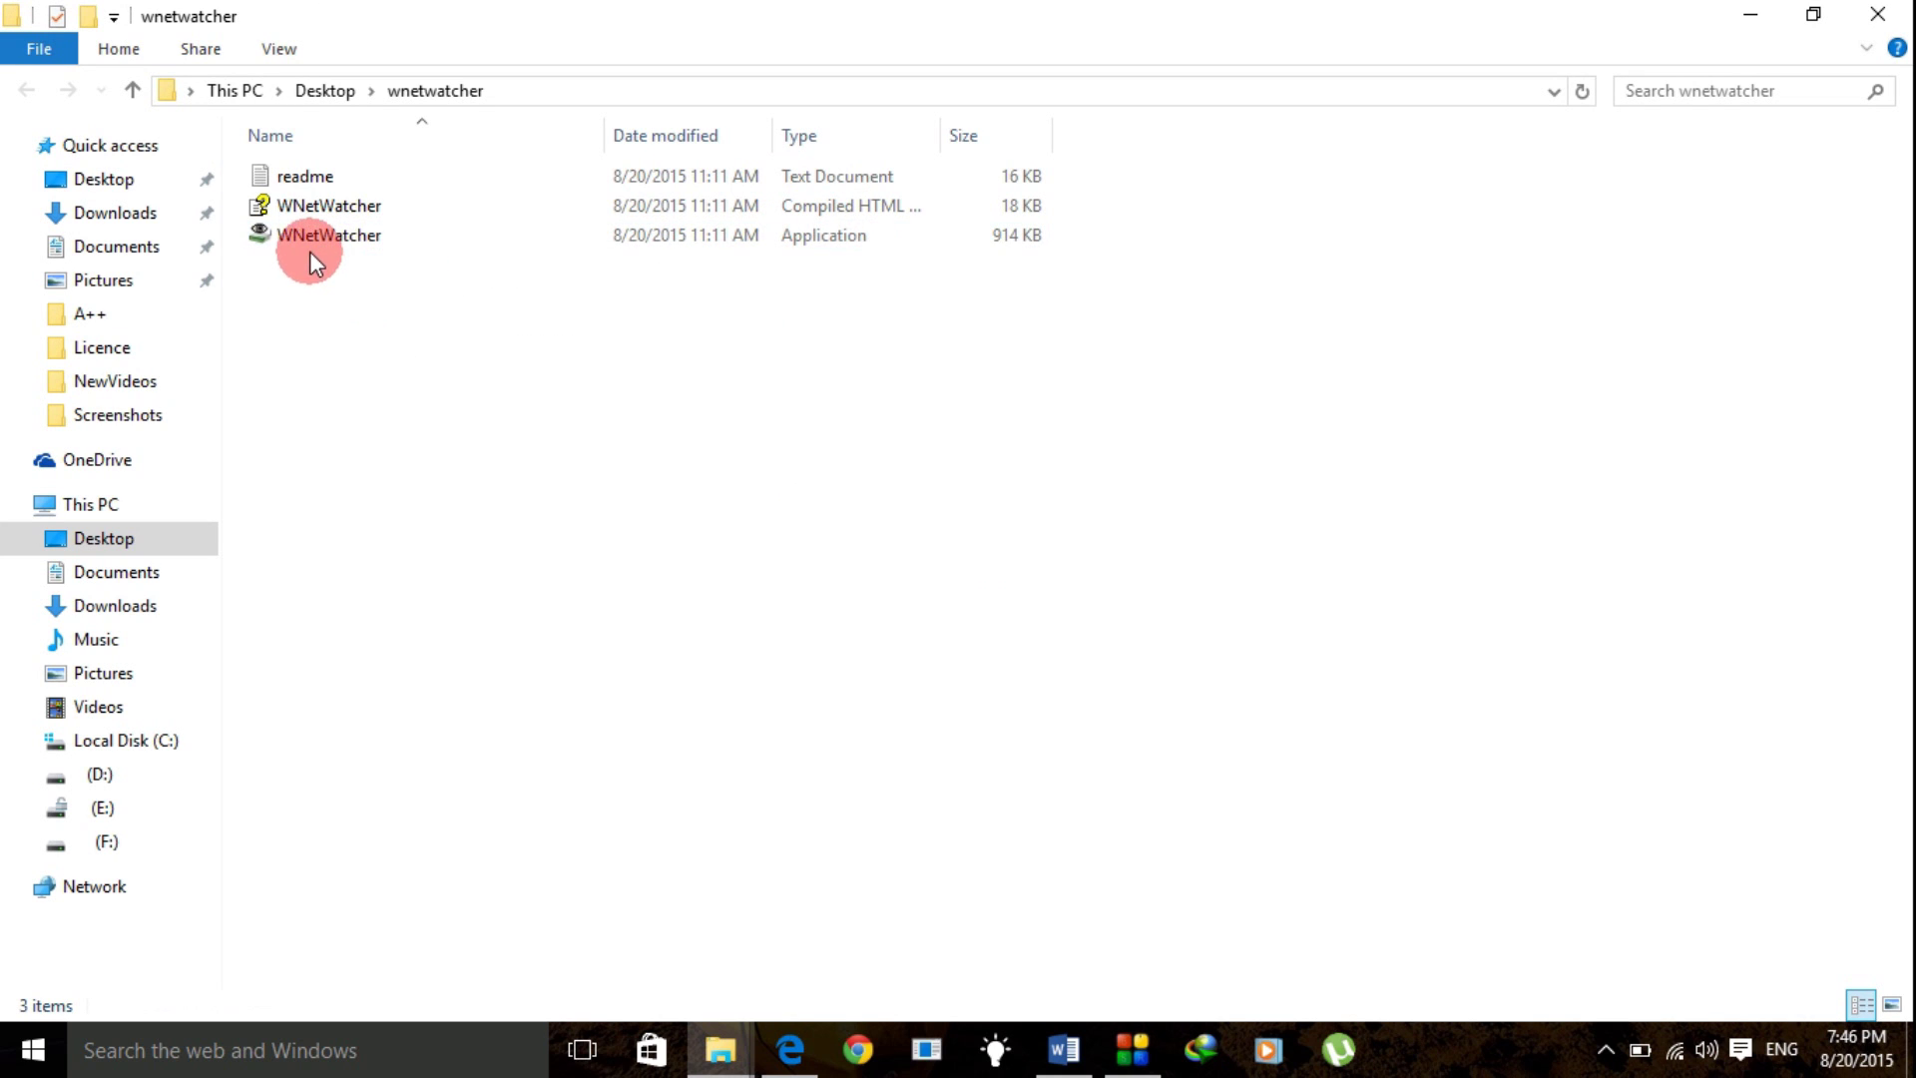
double_click(461, 238)
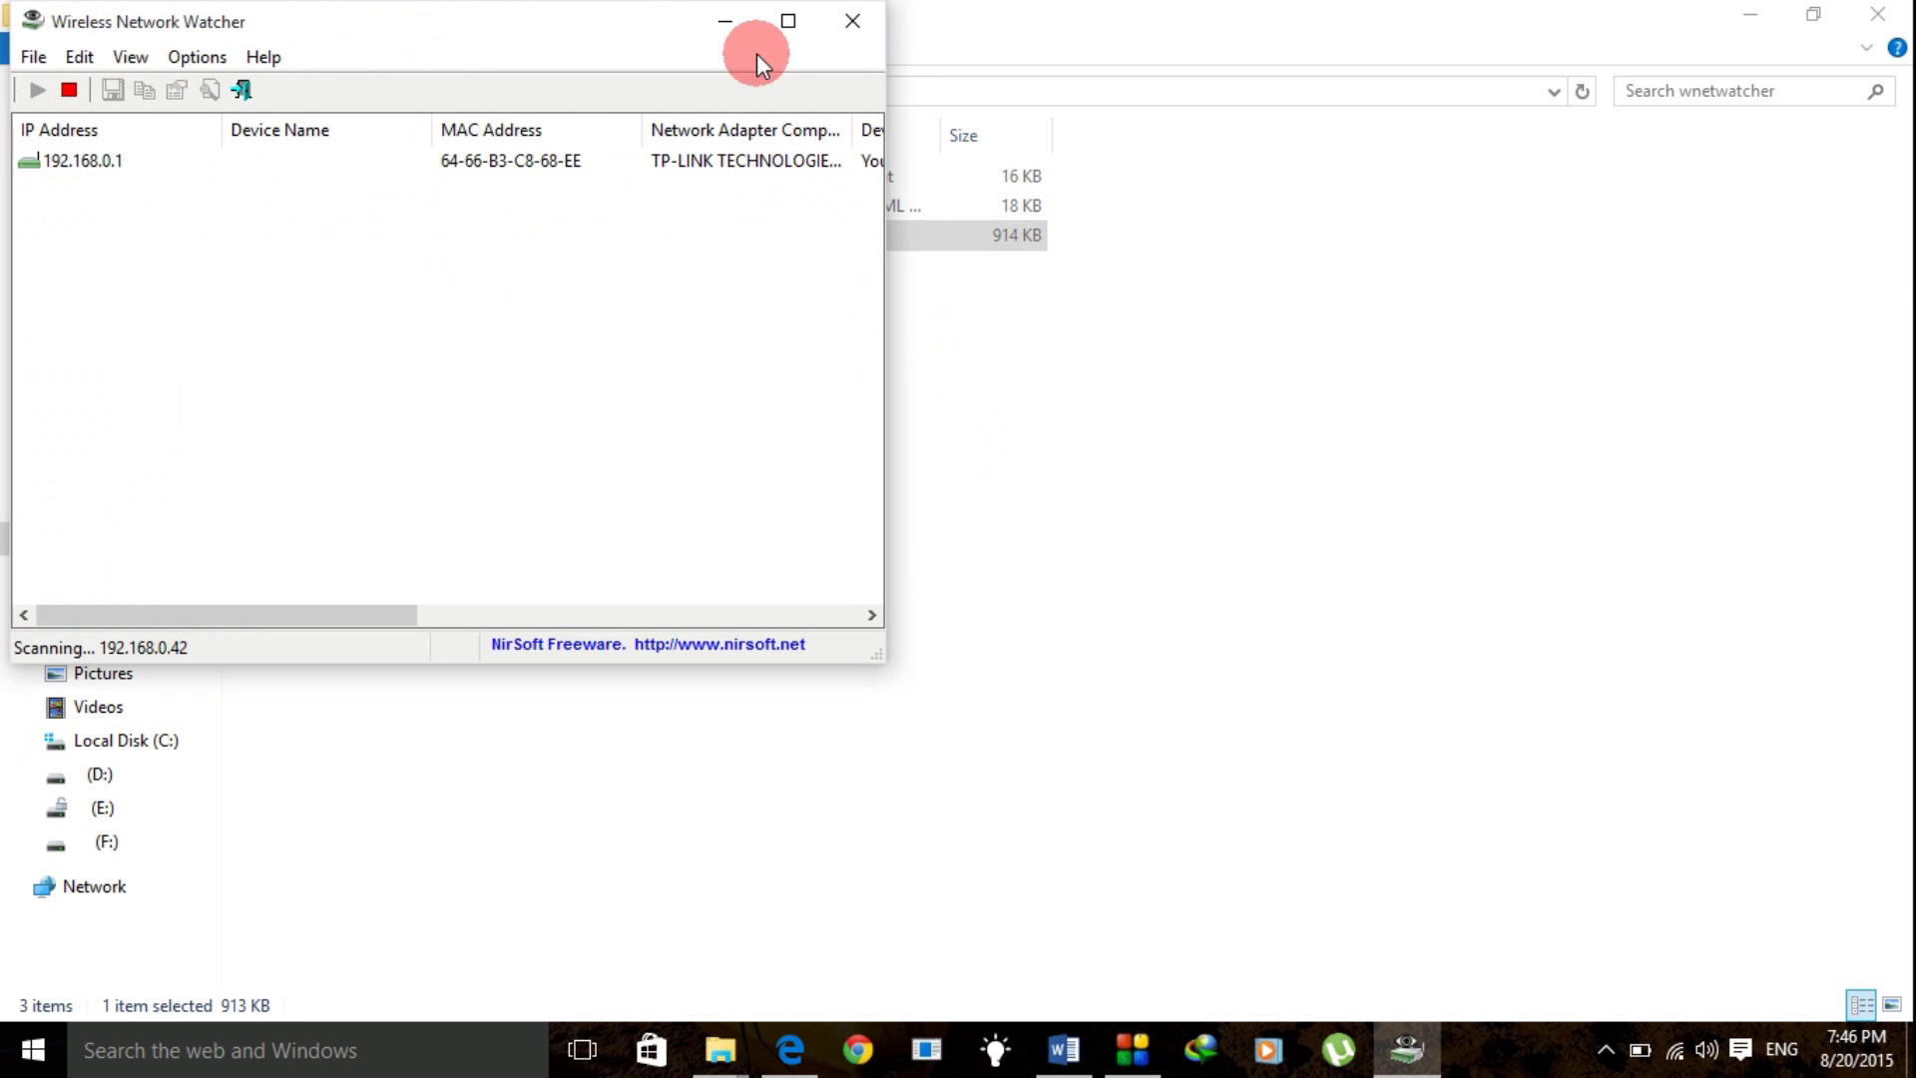
Maximize Wireless Network Watcher and inspect the router row and the .101, .100 and .105 device rows
left_click(790, 19)
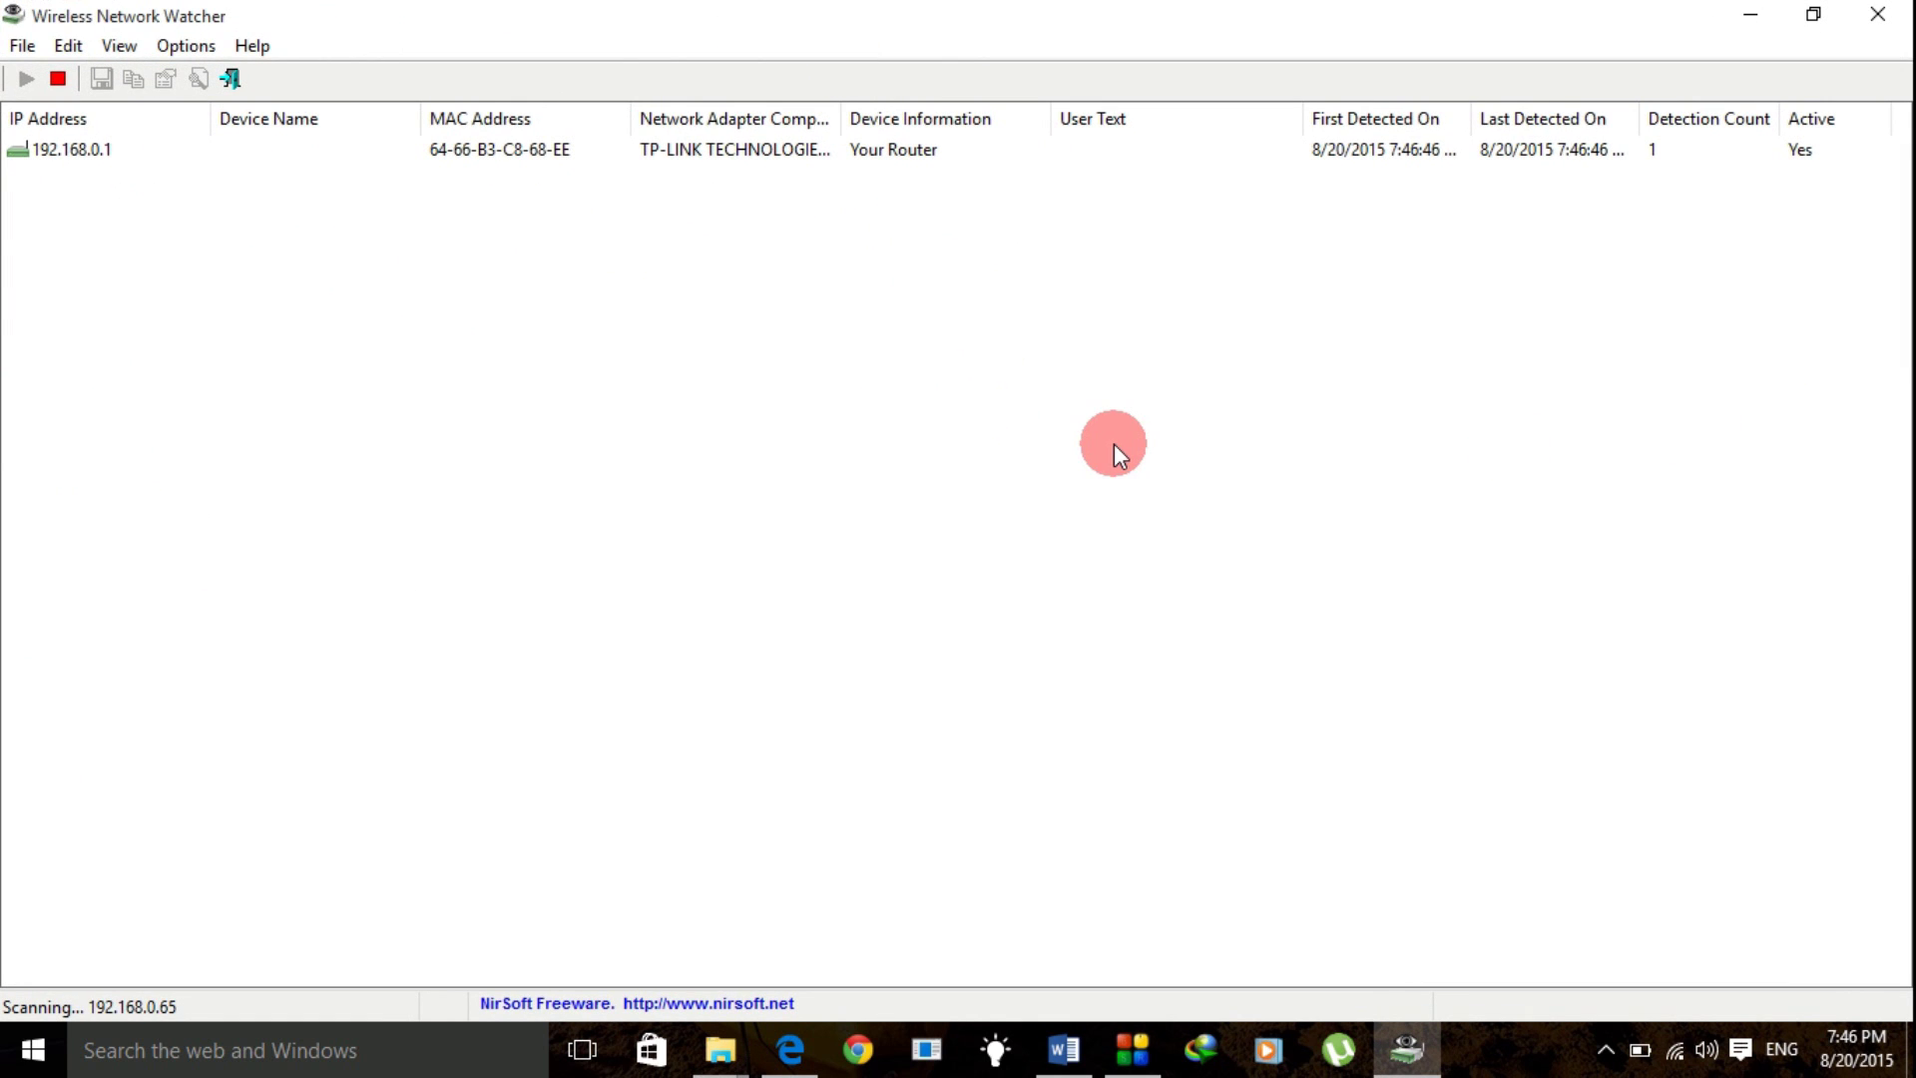
left_click(745, 149)
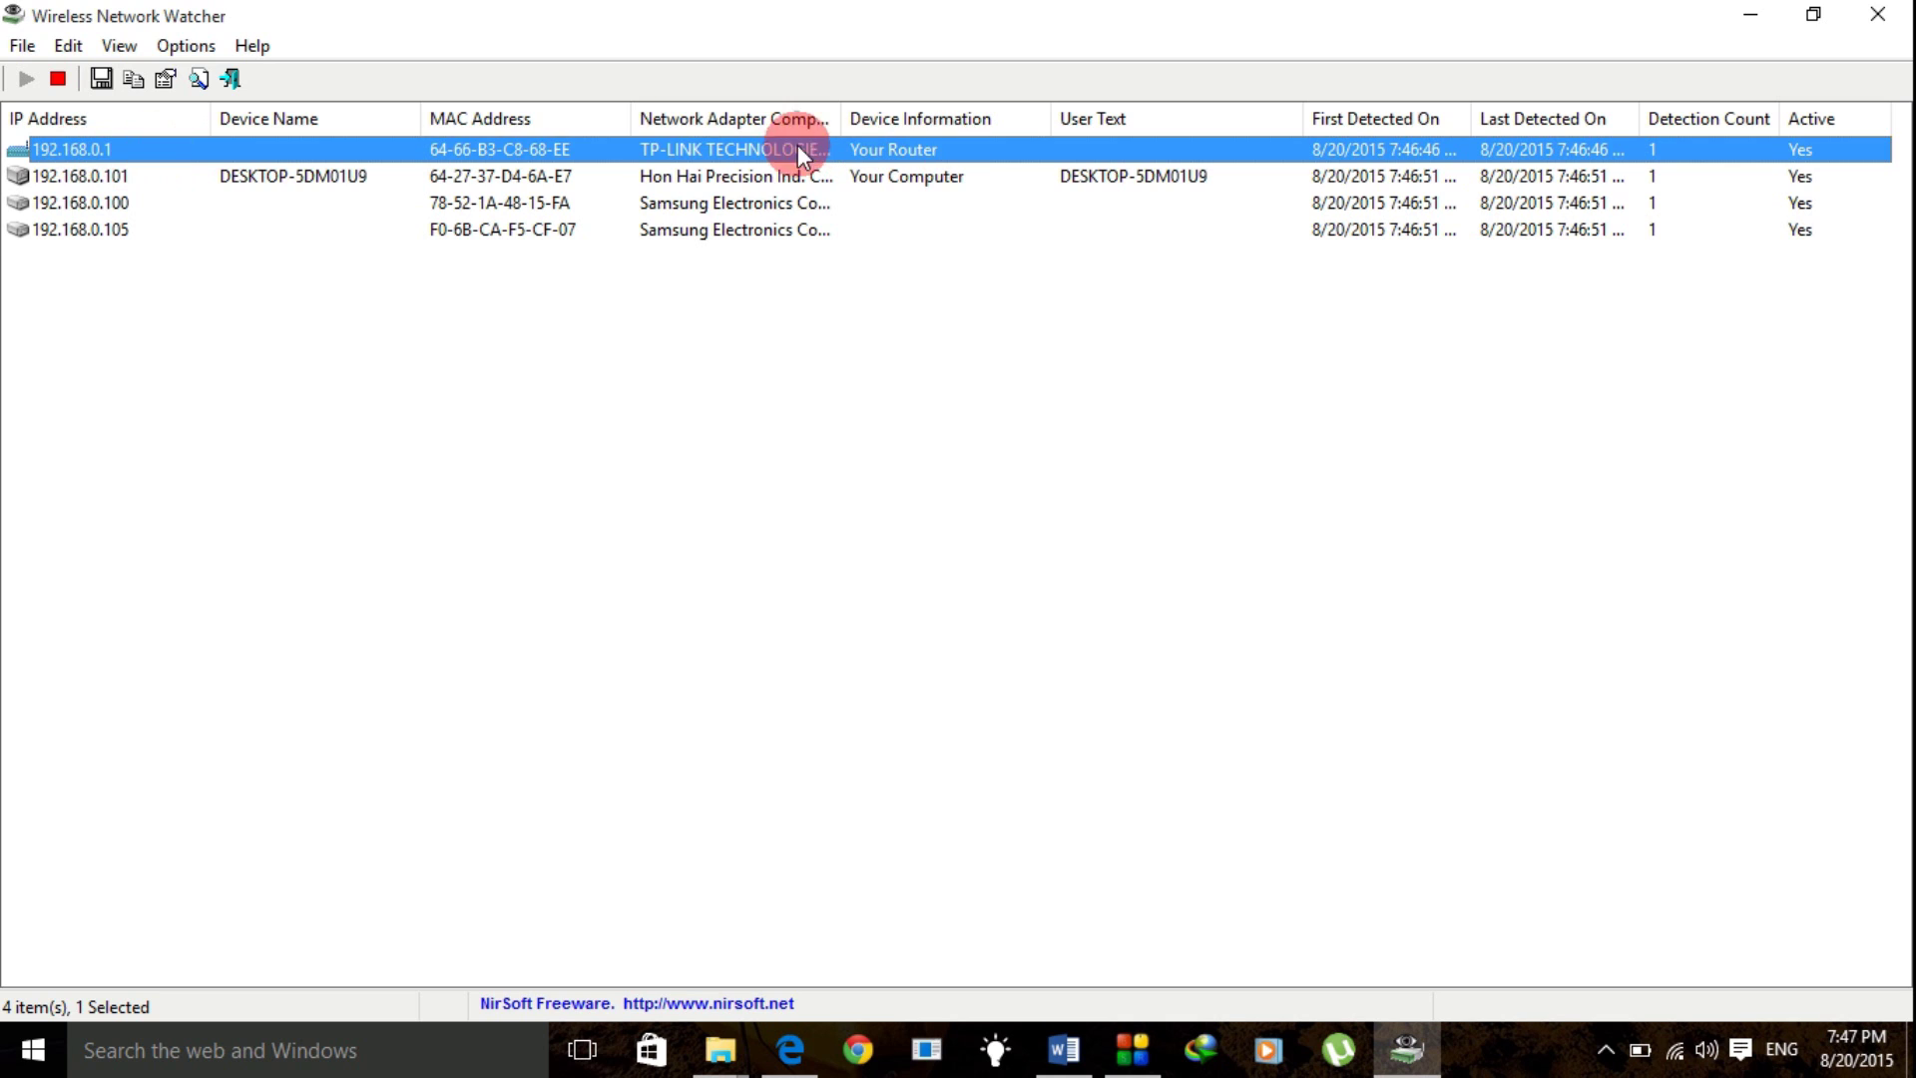
left_click_drag(683, 275, 686, 175)
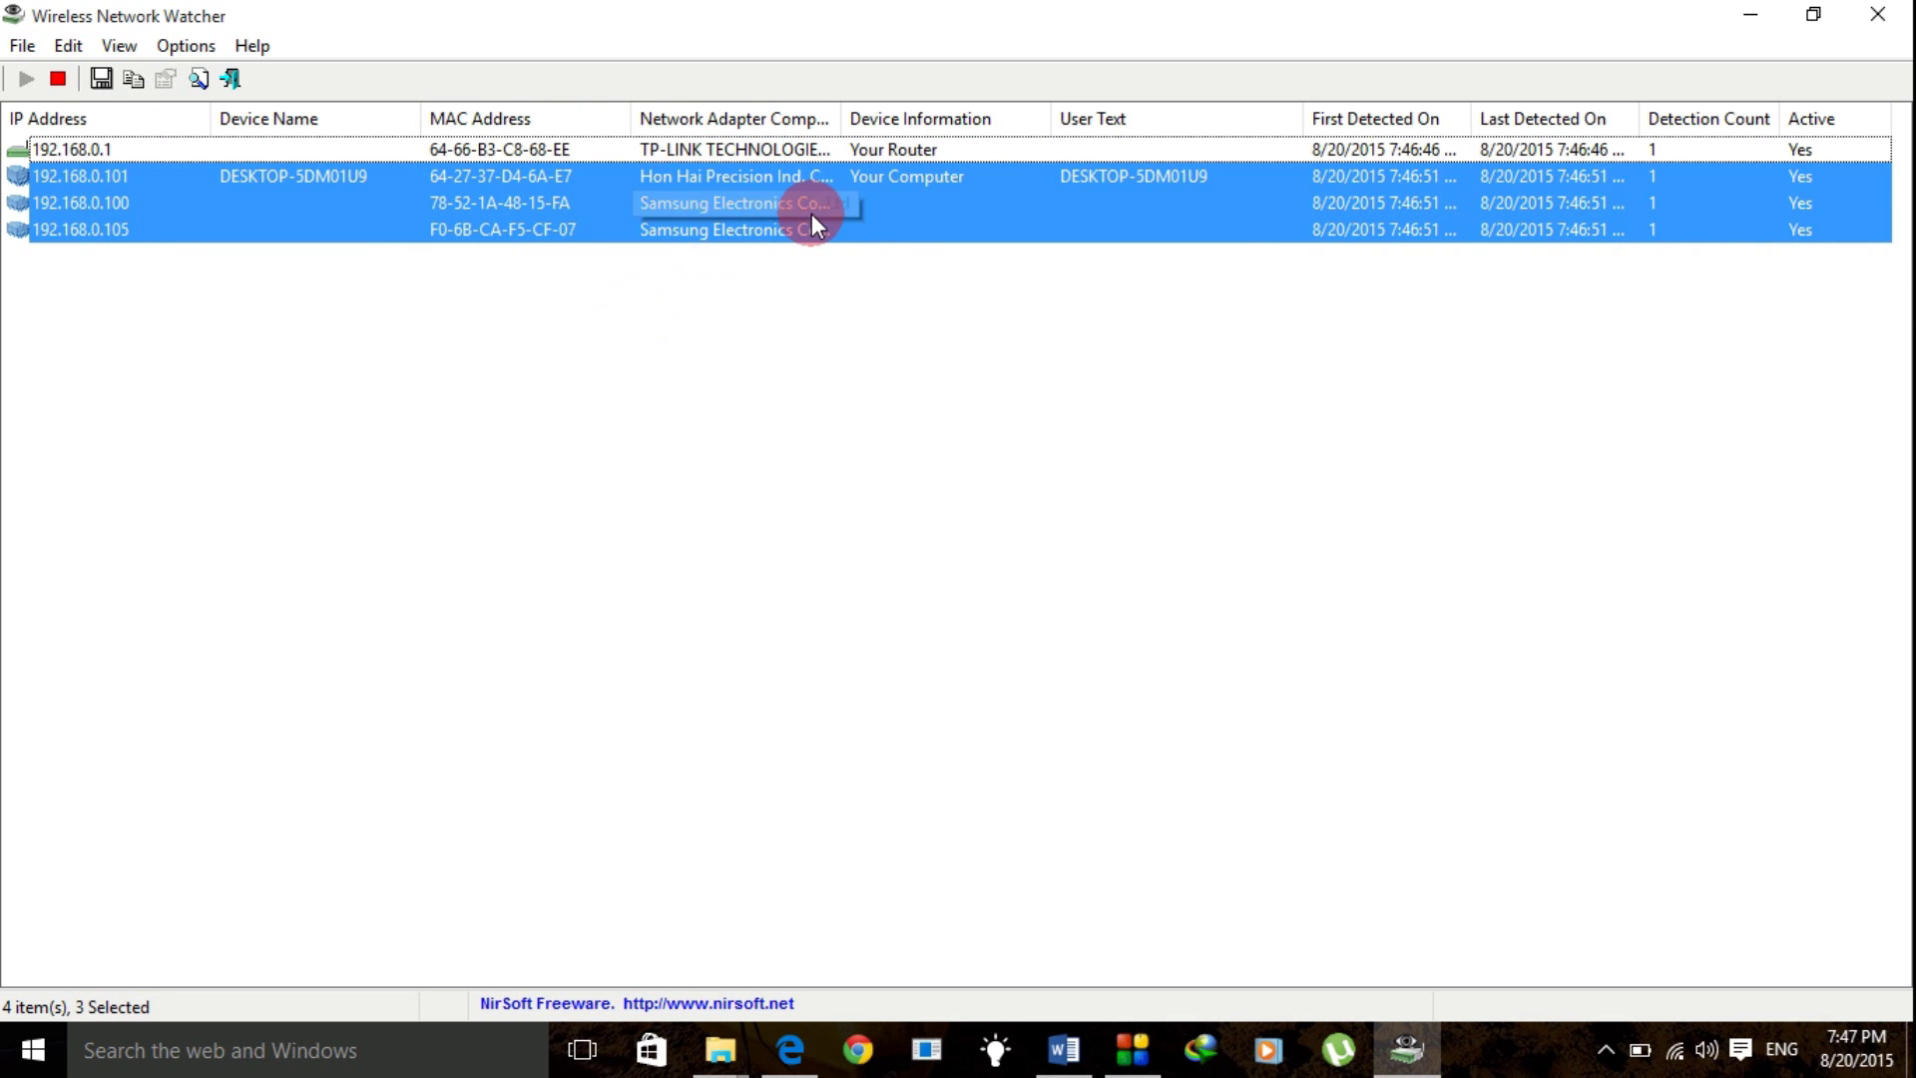
left_click(756, 247)
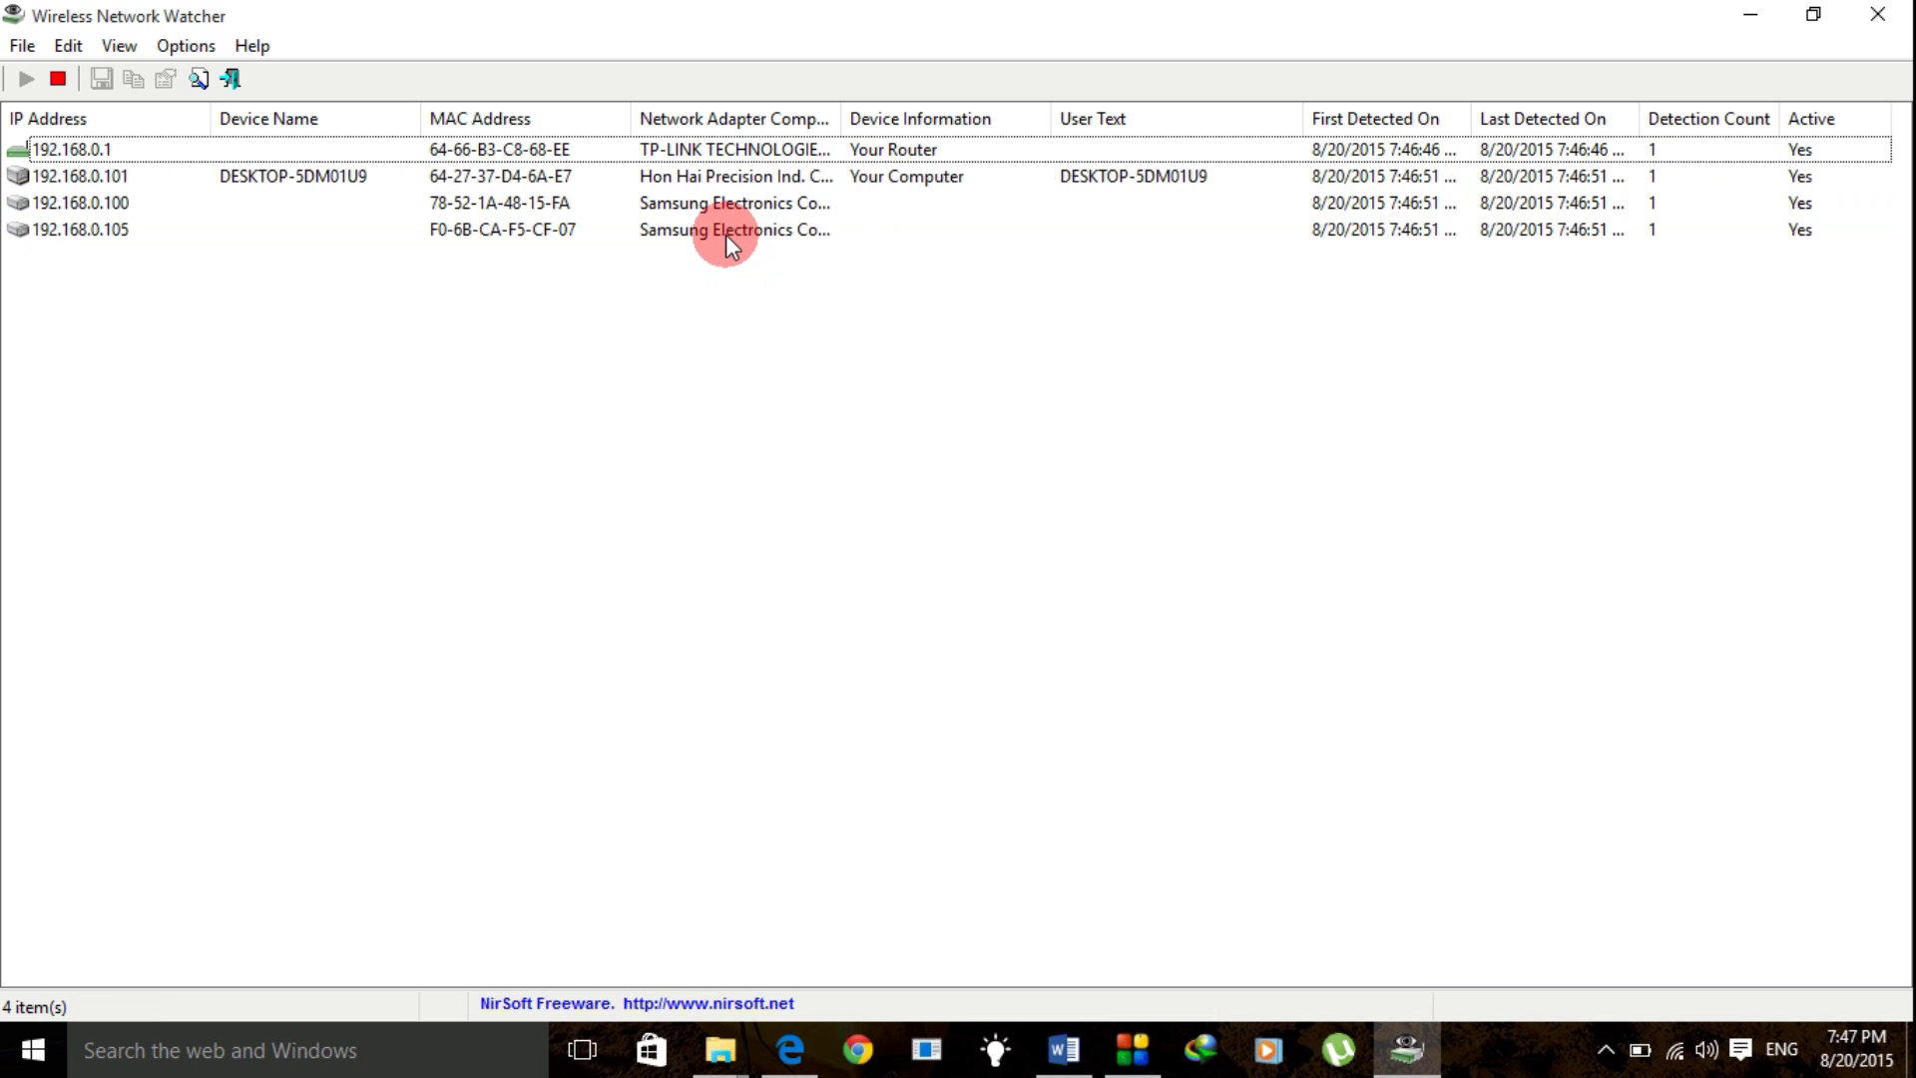
left_click(733, 230)
left_click(782, 205)
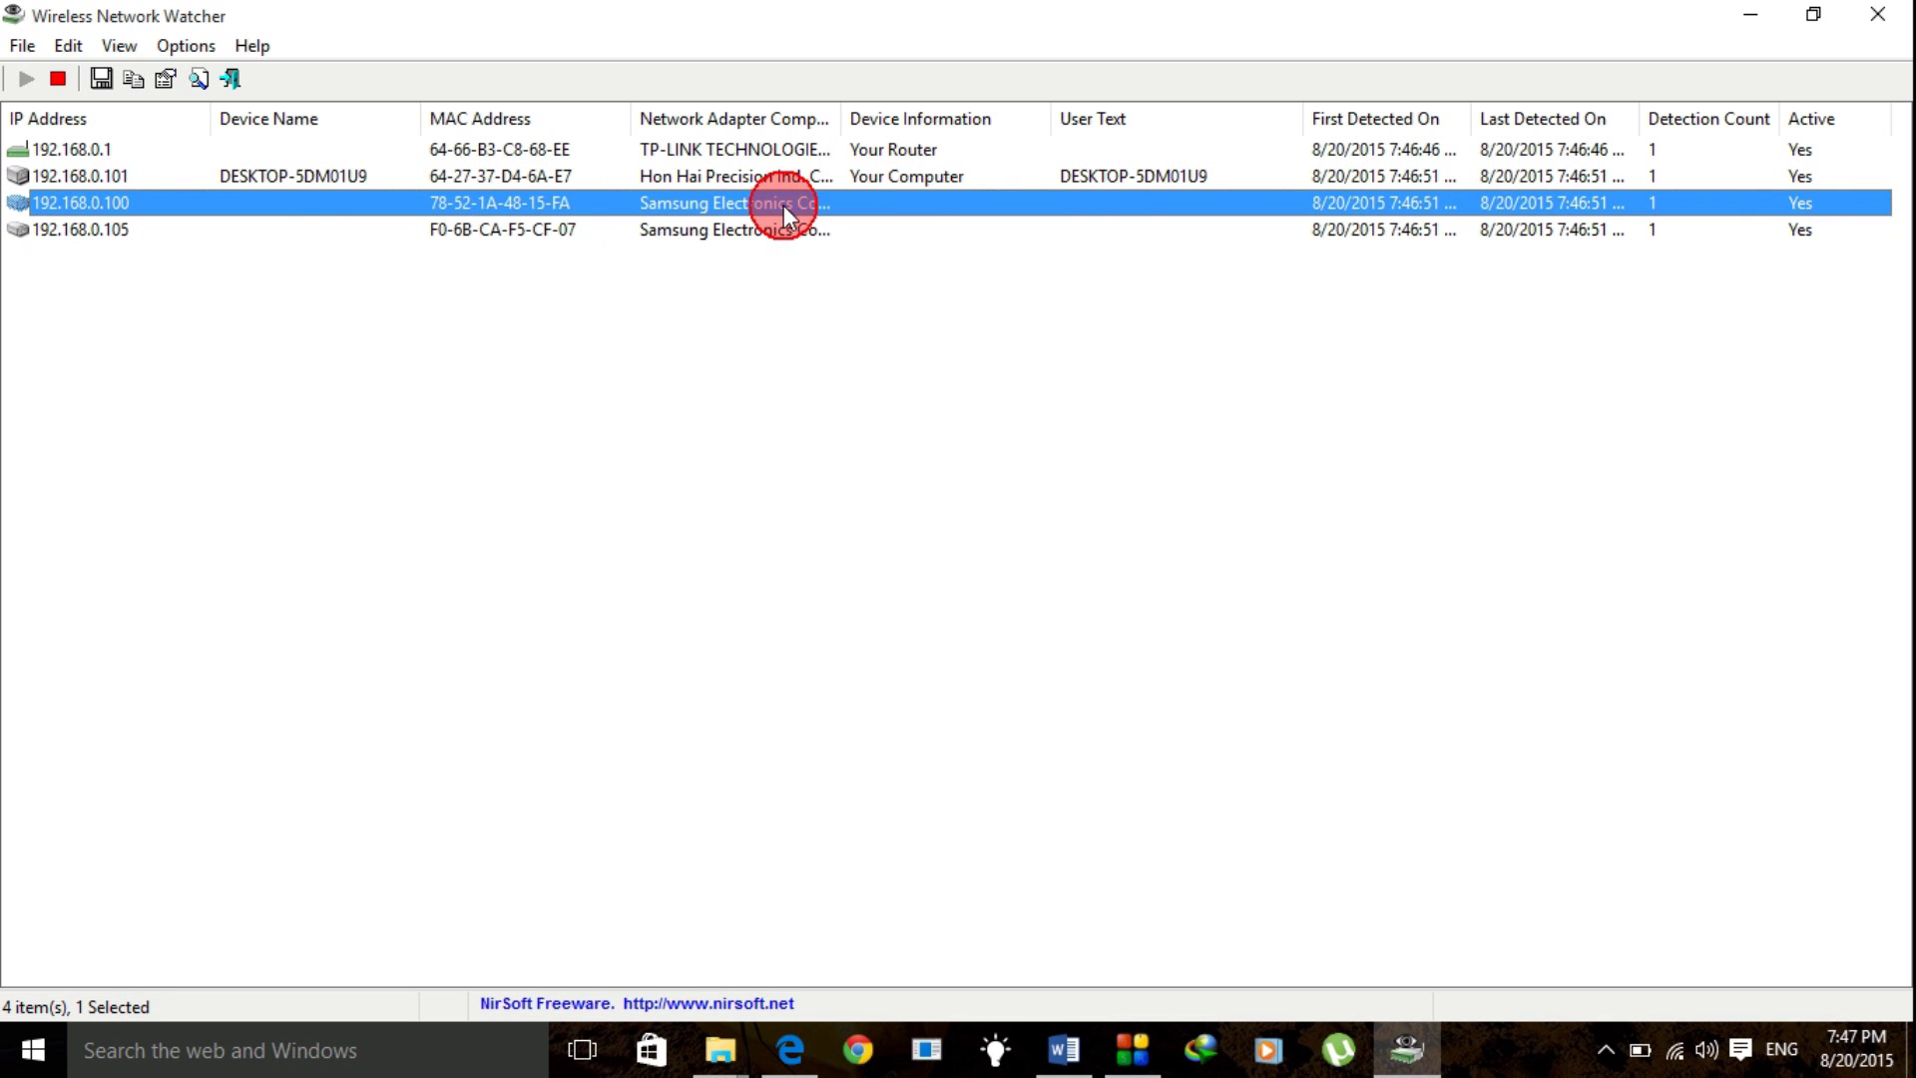
left_click(766, 170)
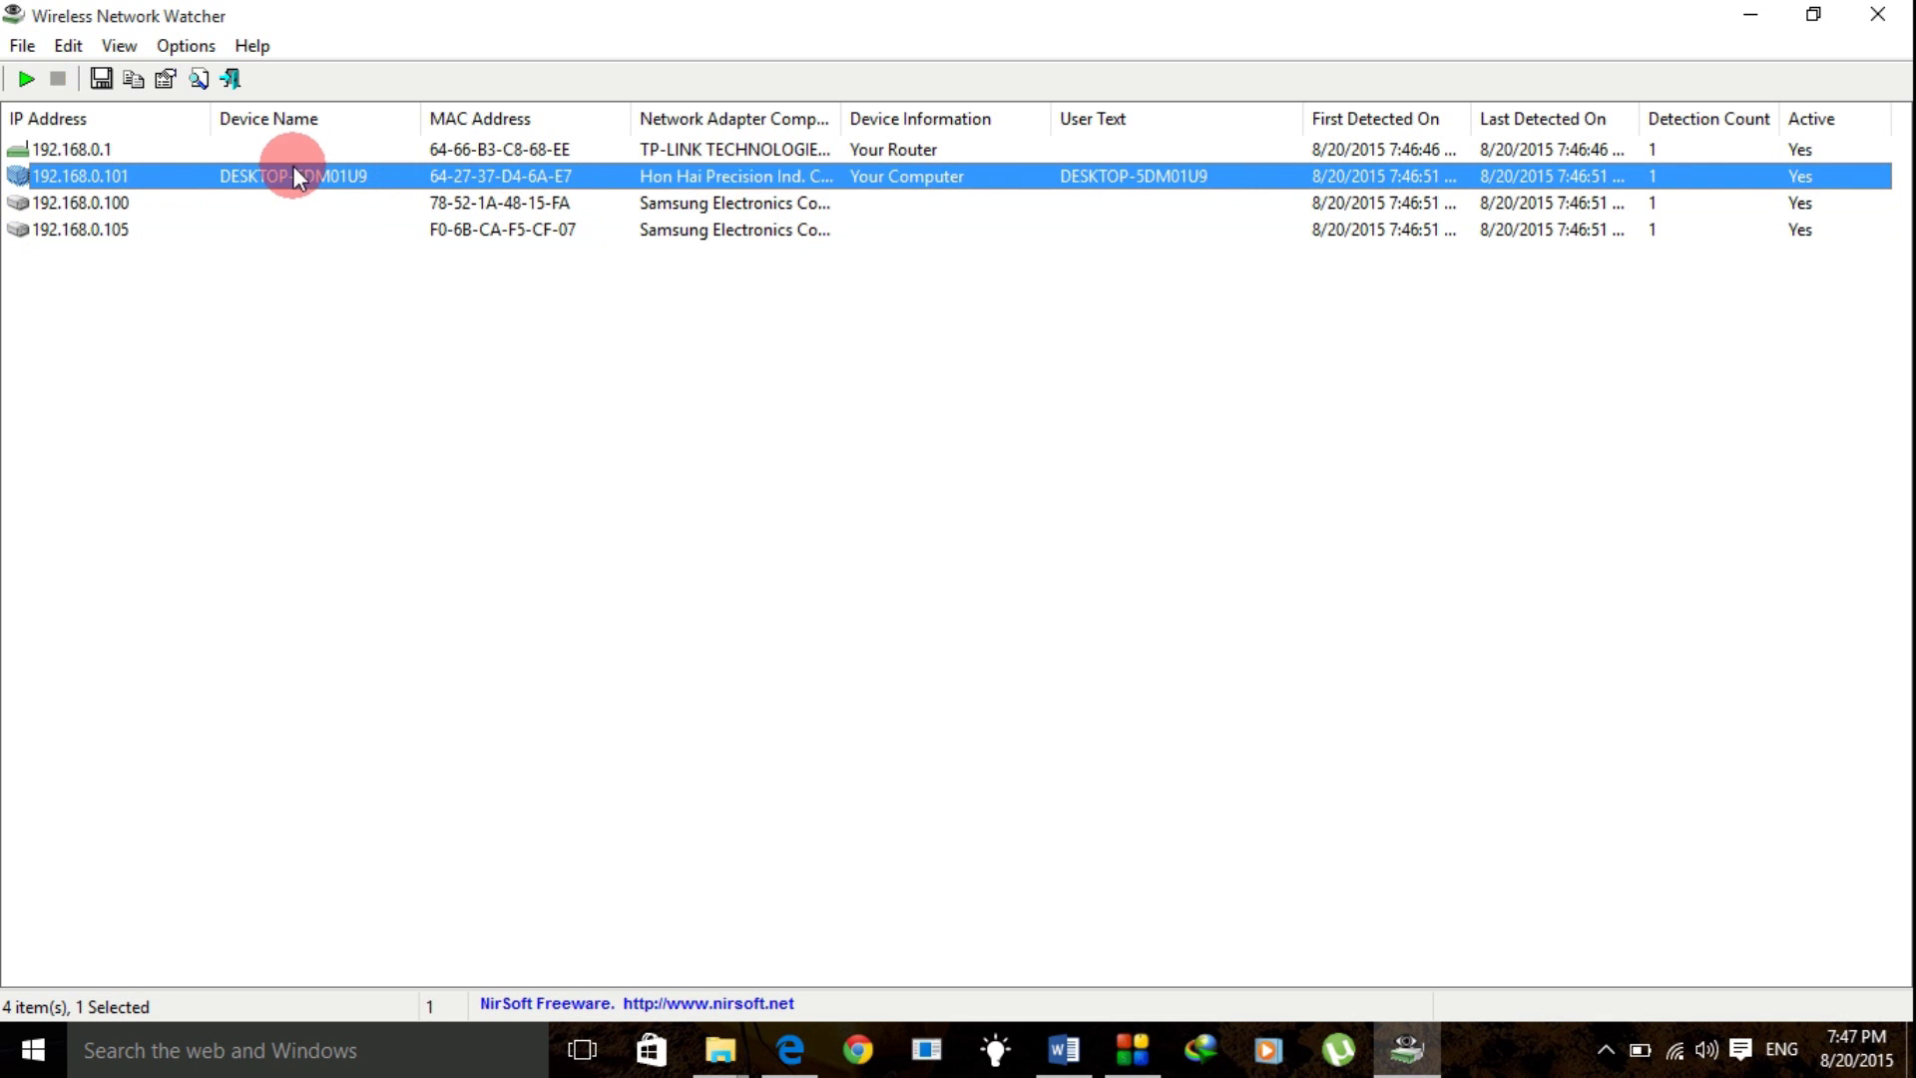
Review all four device rows again, ending on the 192.168.0.100 Samsung device
left_click(560, 328)
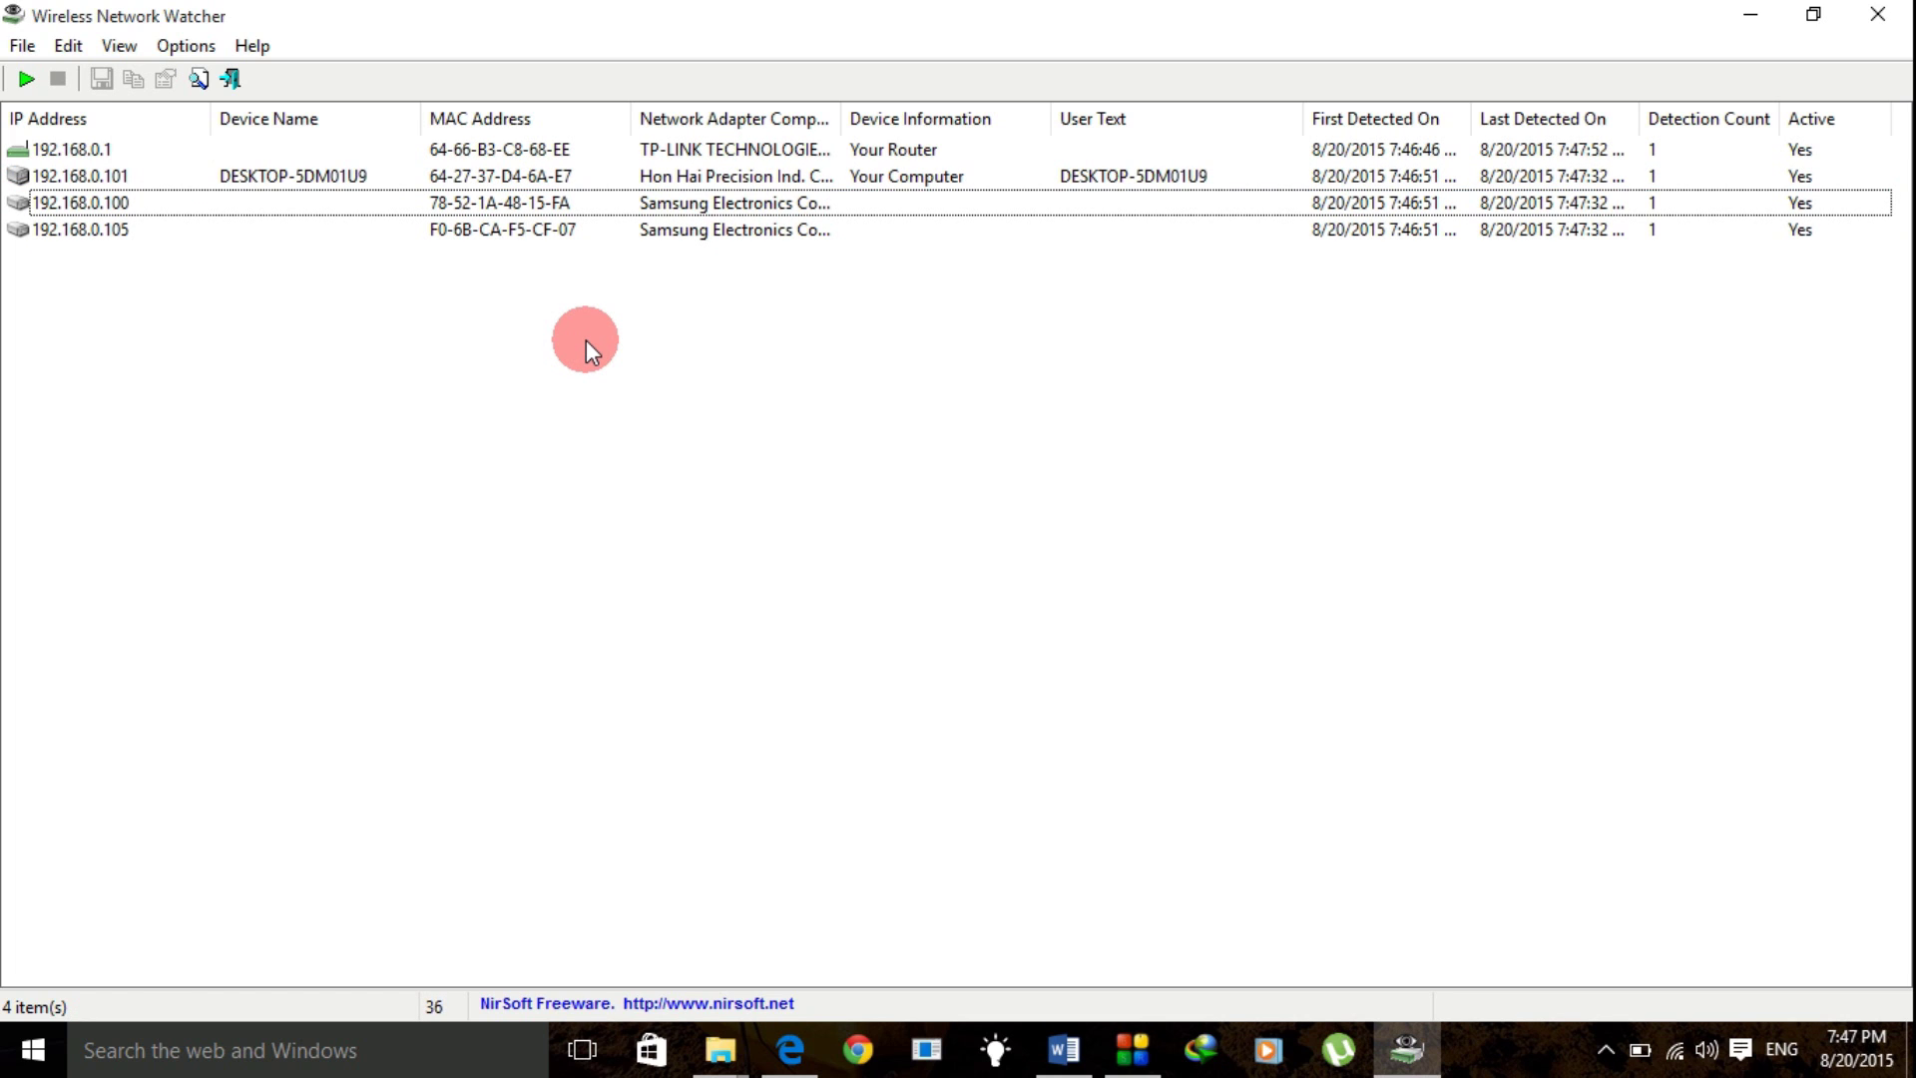
left_click(611, 232)
left_click(619, 200)
left_click(625, 178)
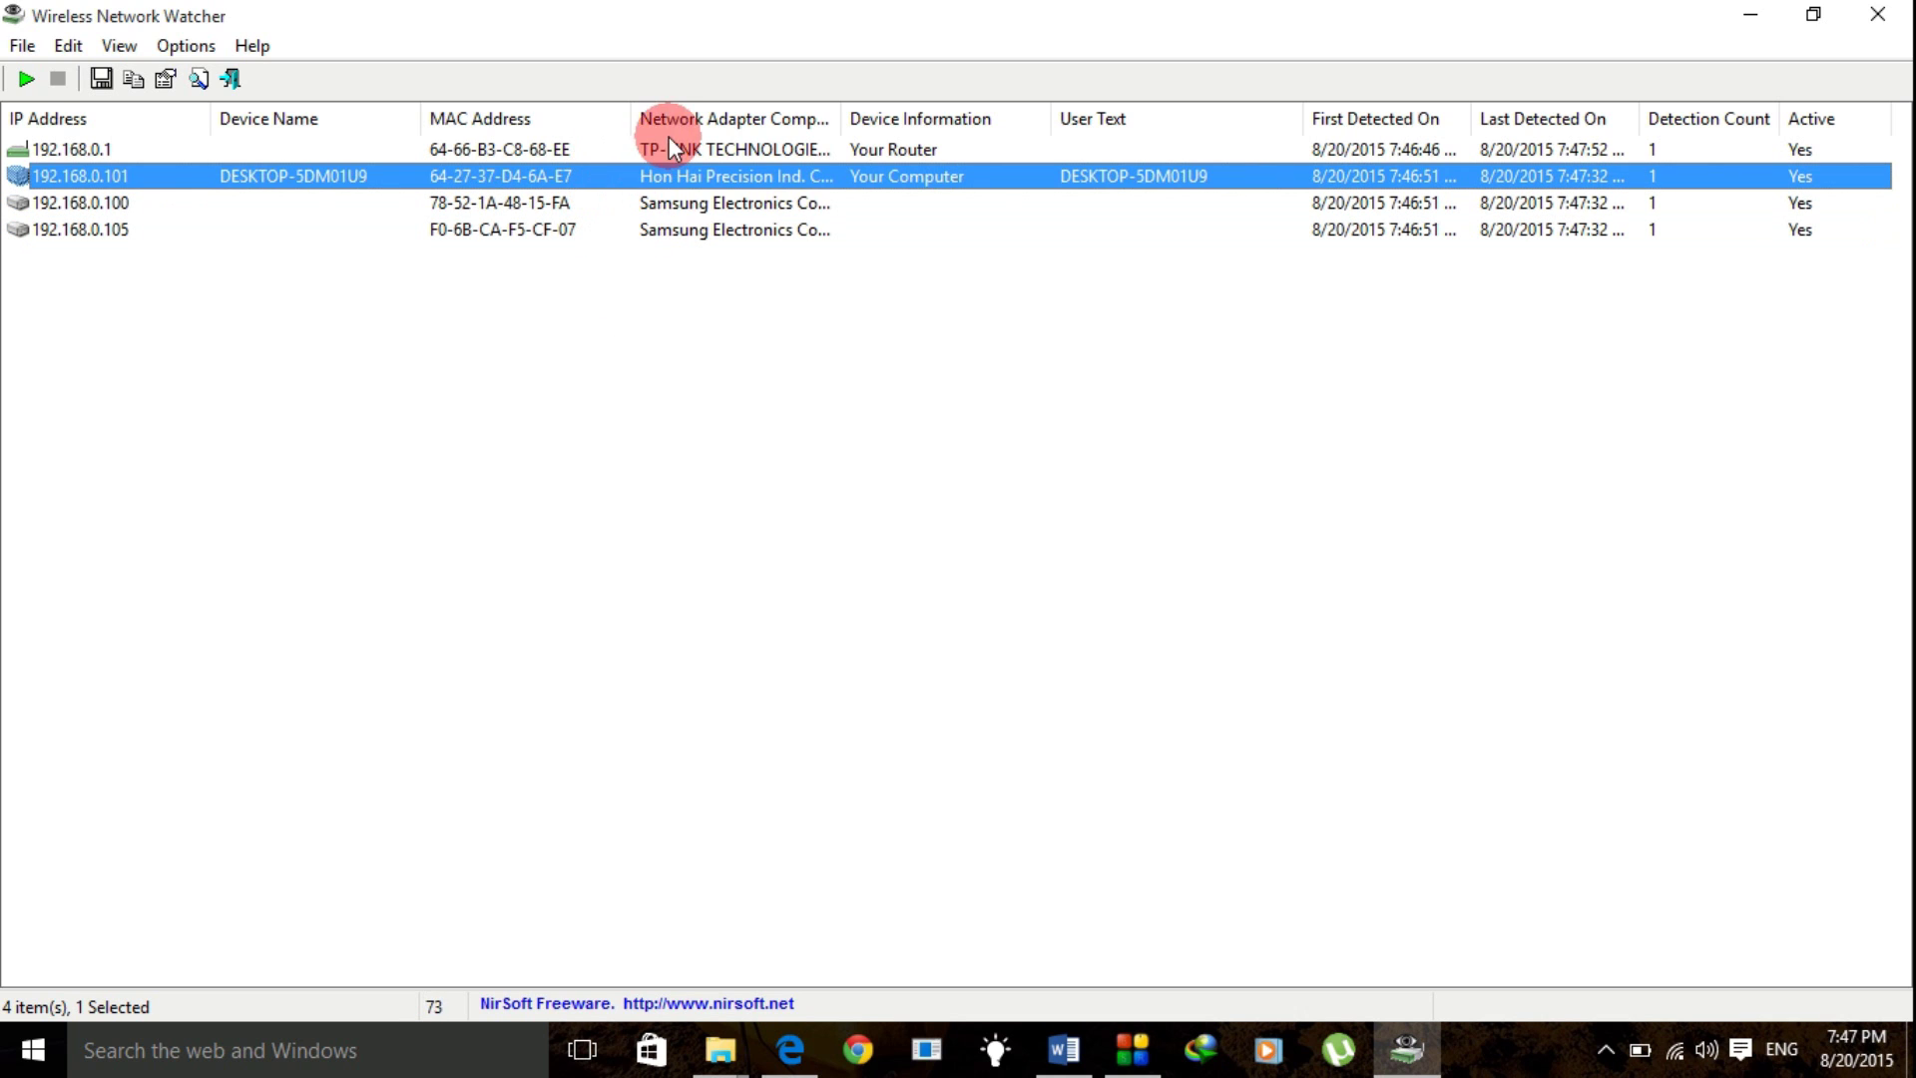
left_click(696, 147)
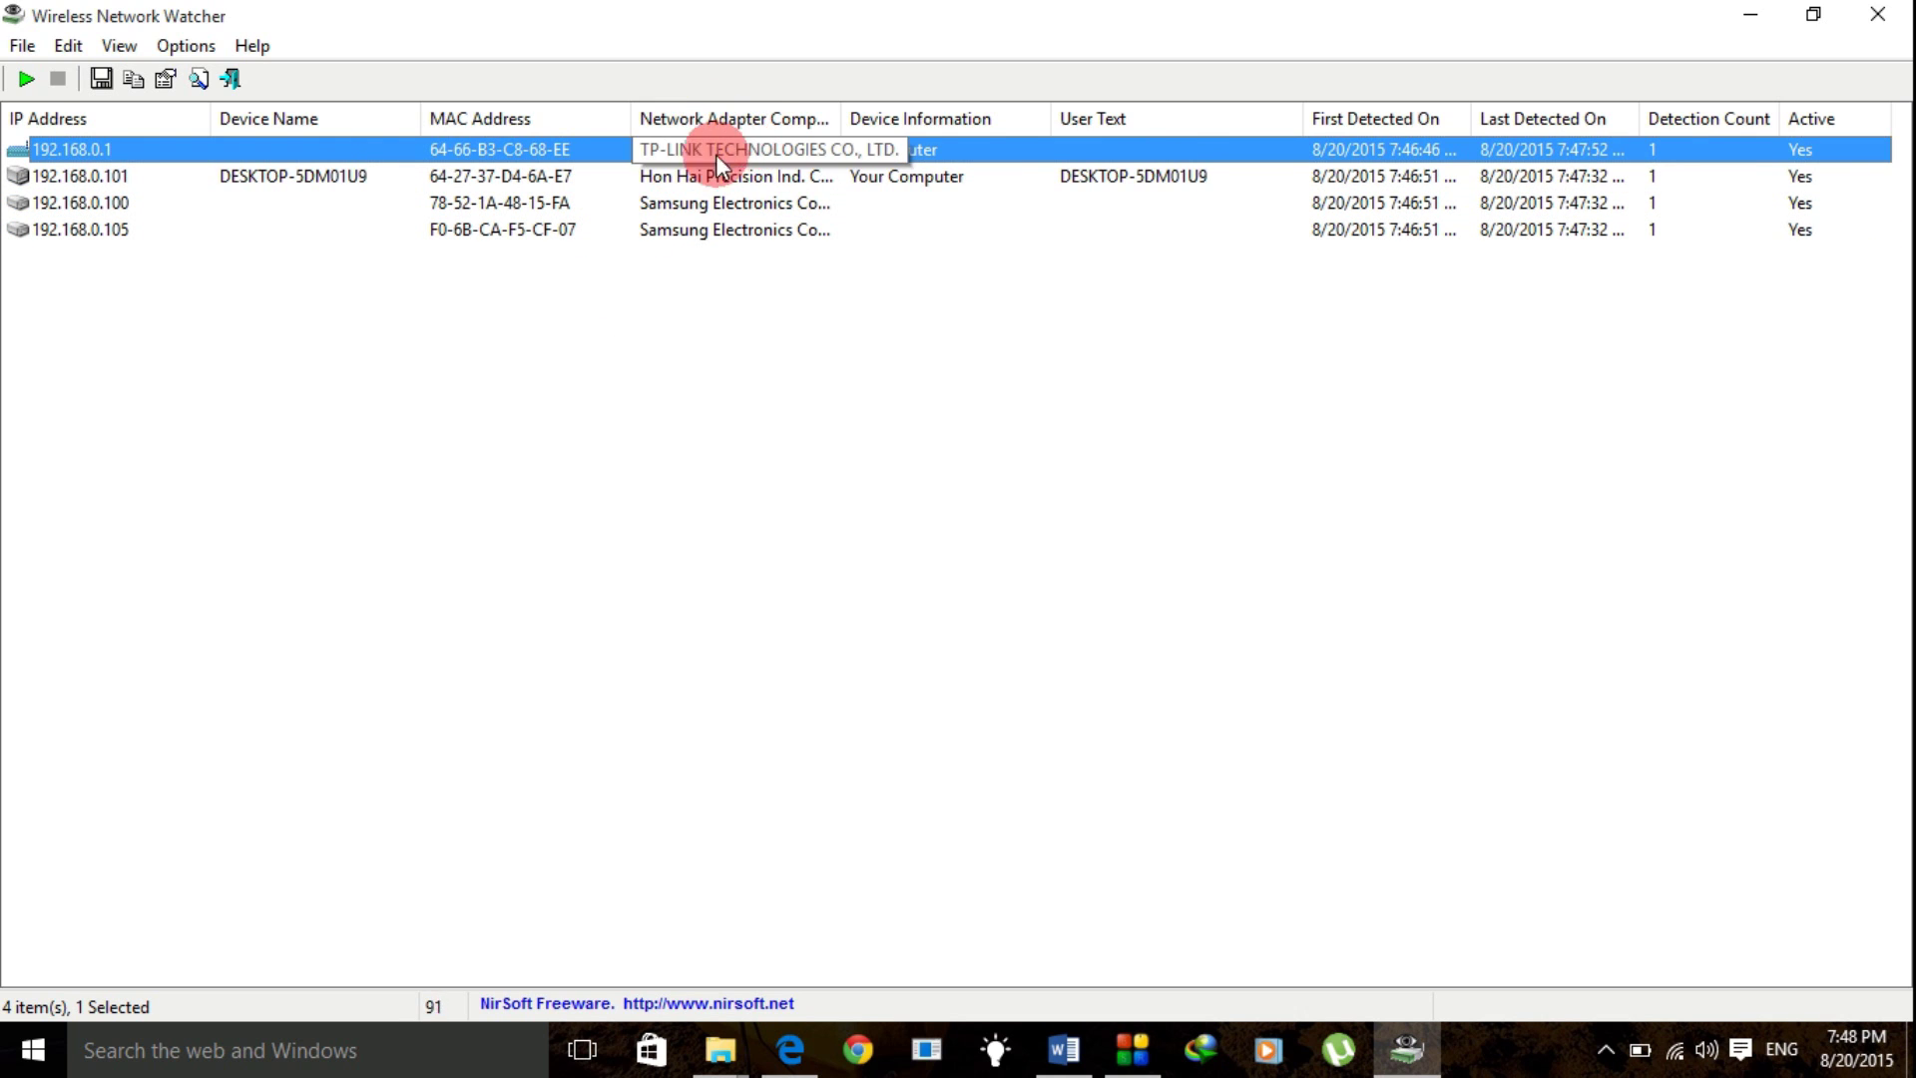
left_click(716, 302)
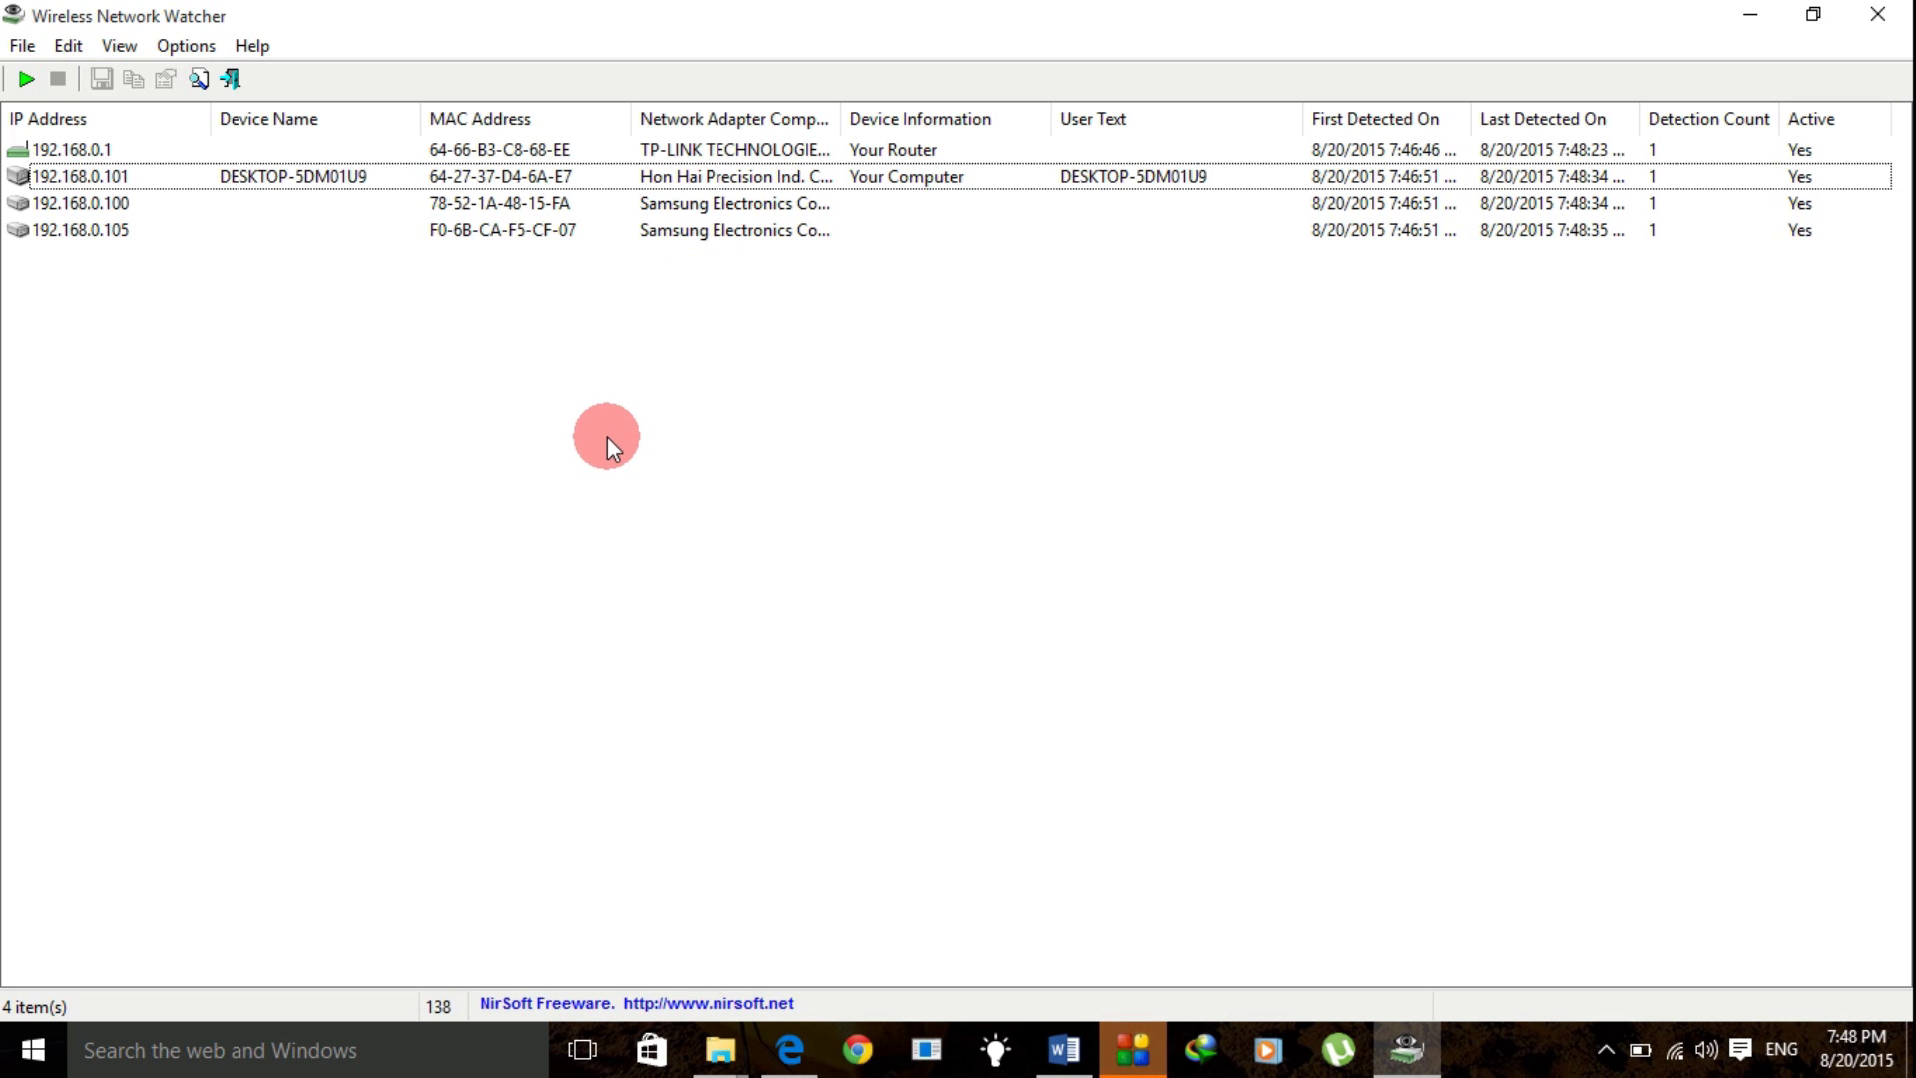
left_click(1123, 213)
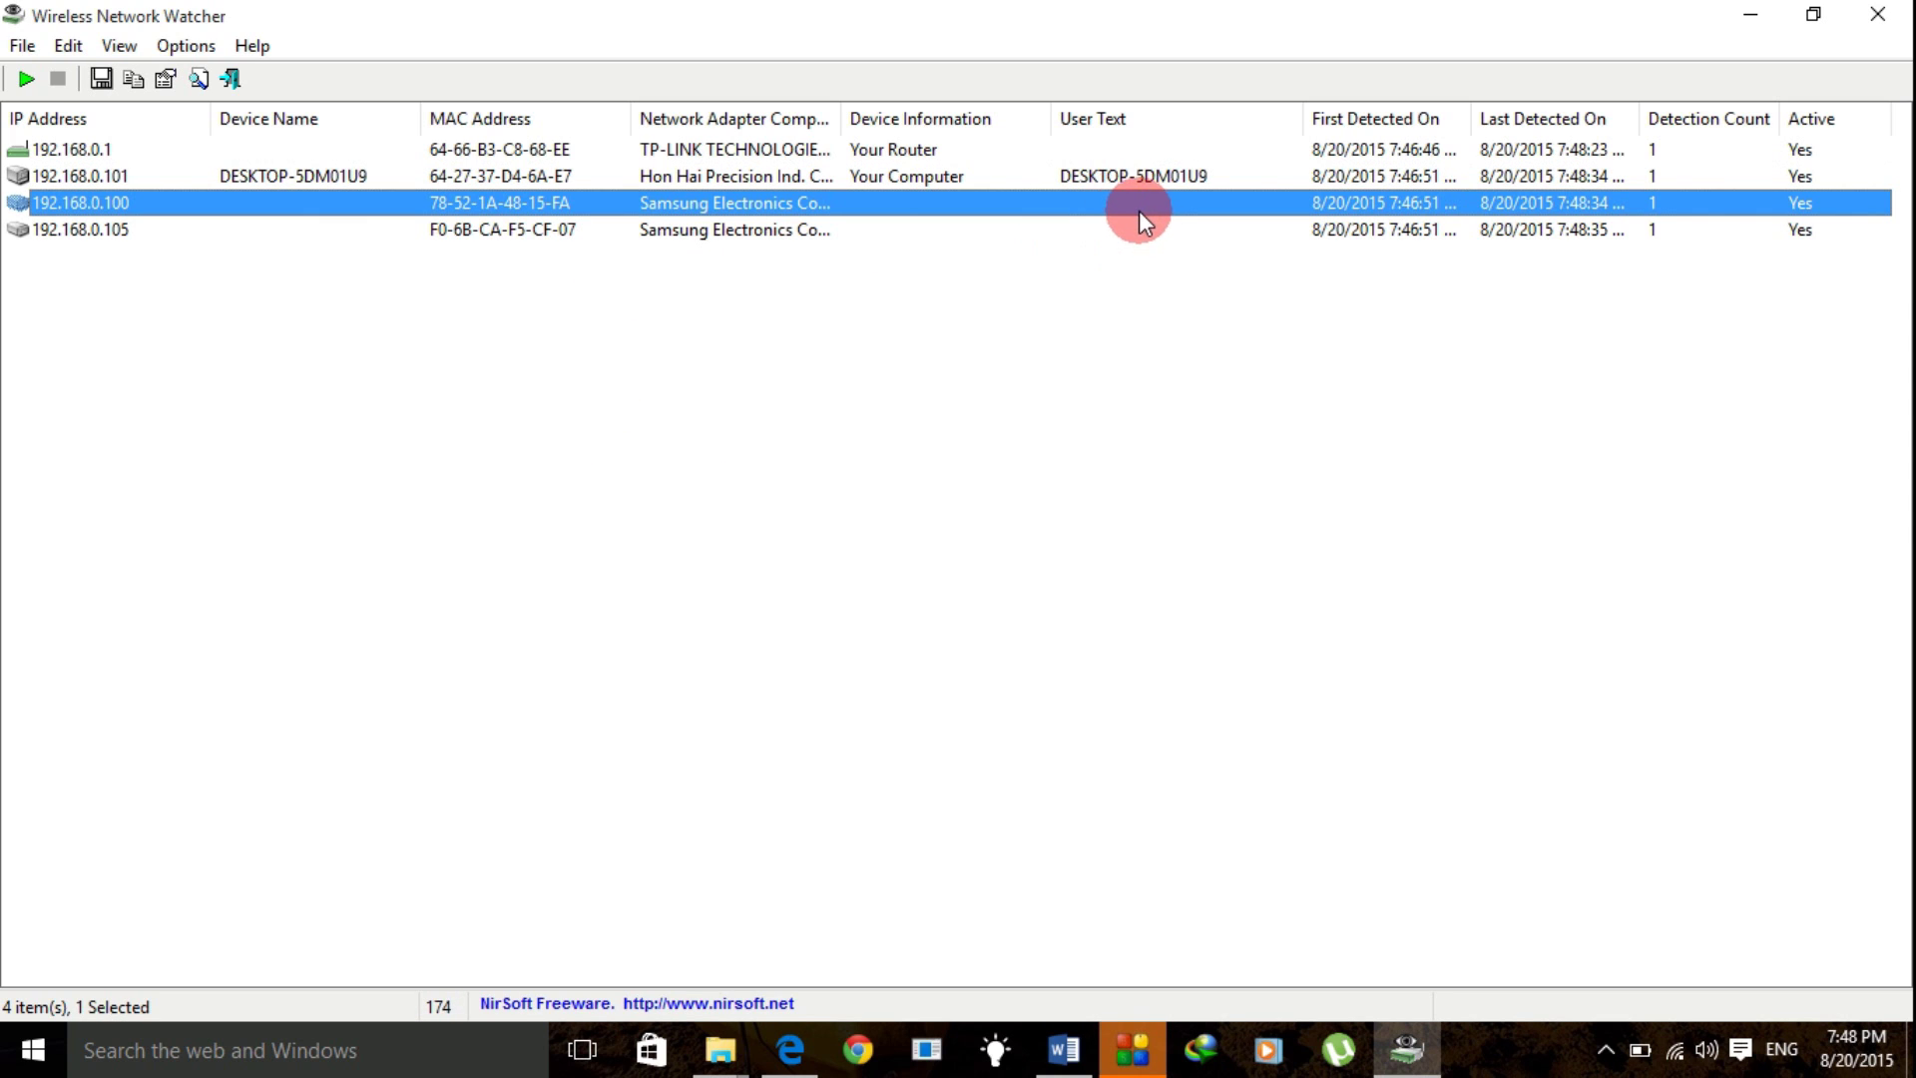
Label device 192.168.0.100 as 'My Mobile' in its User Text
double_click(1129, 212)
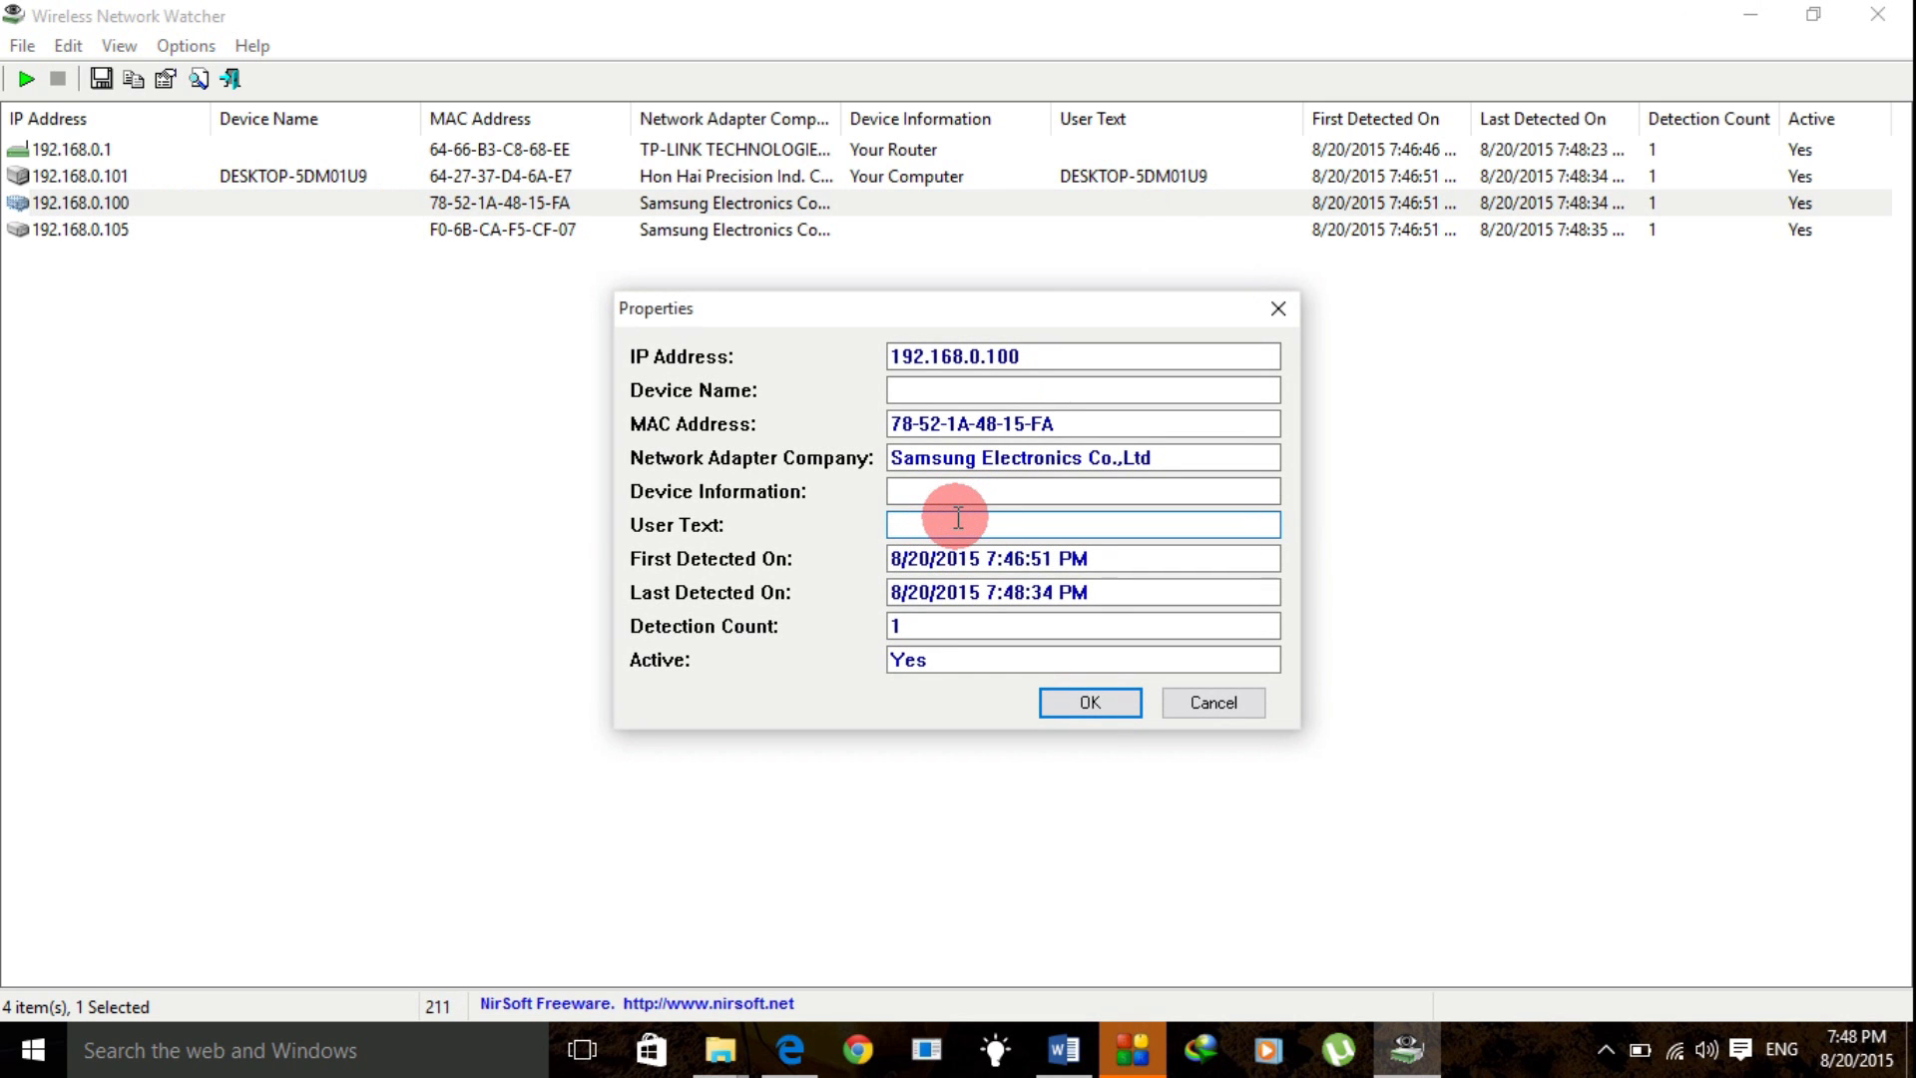
type("My Mobile")
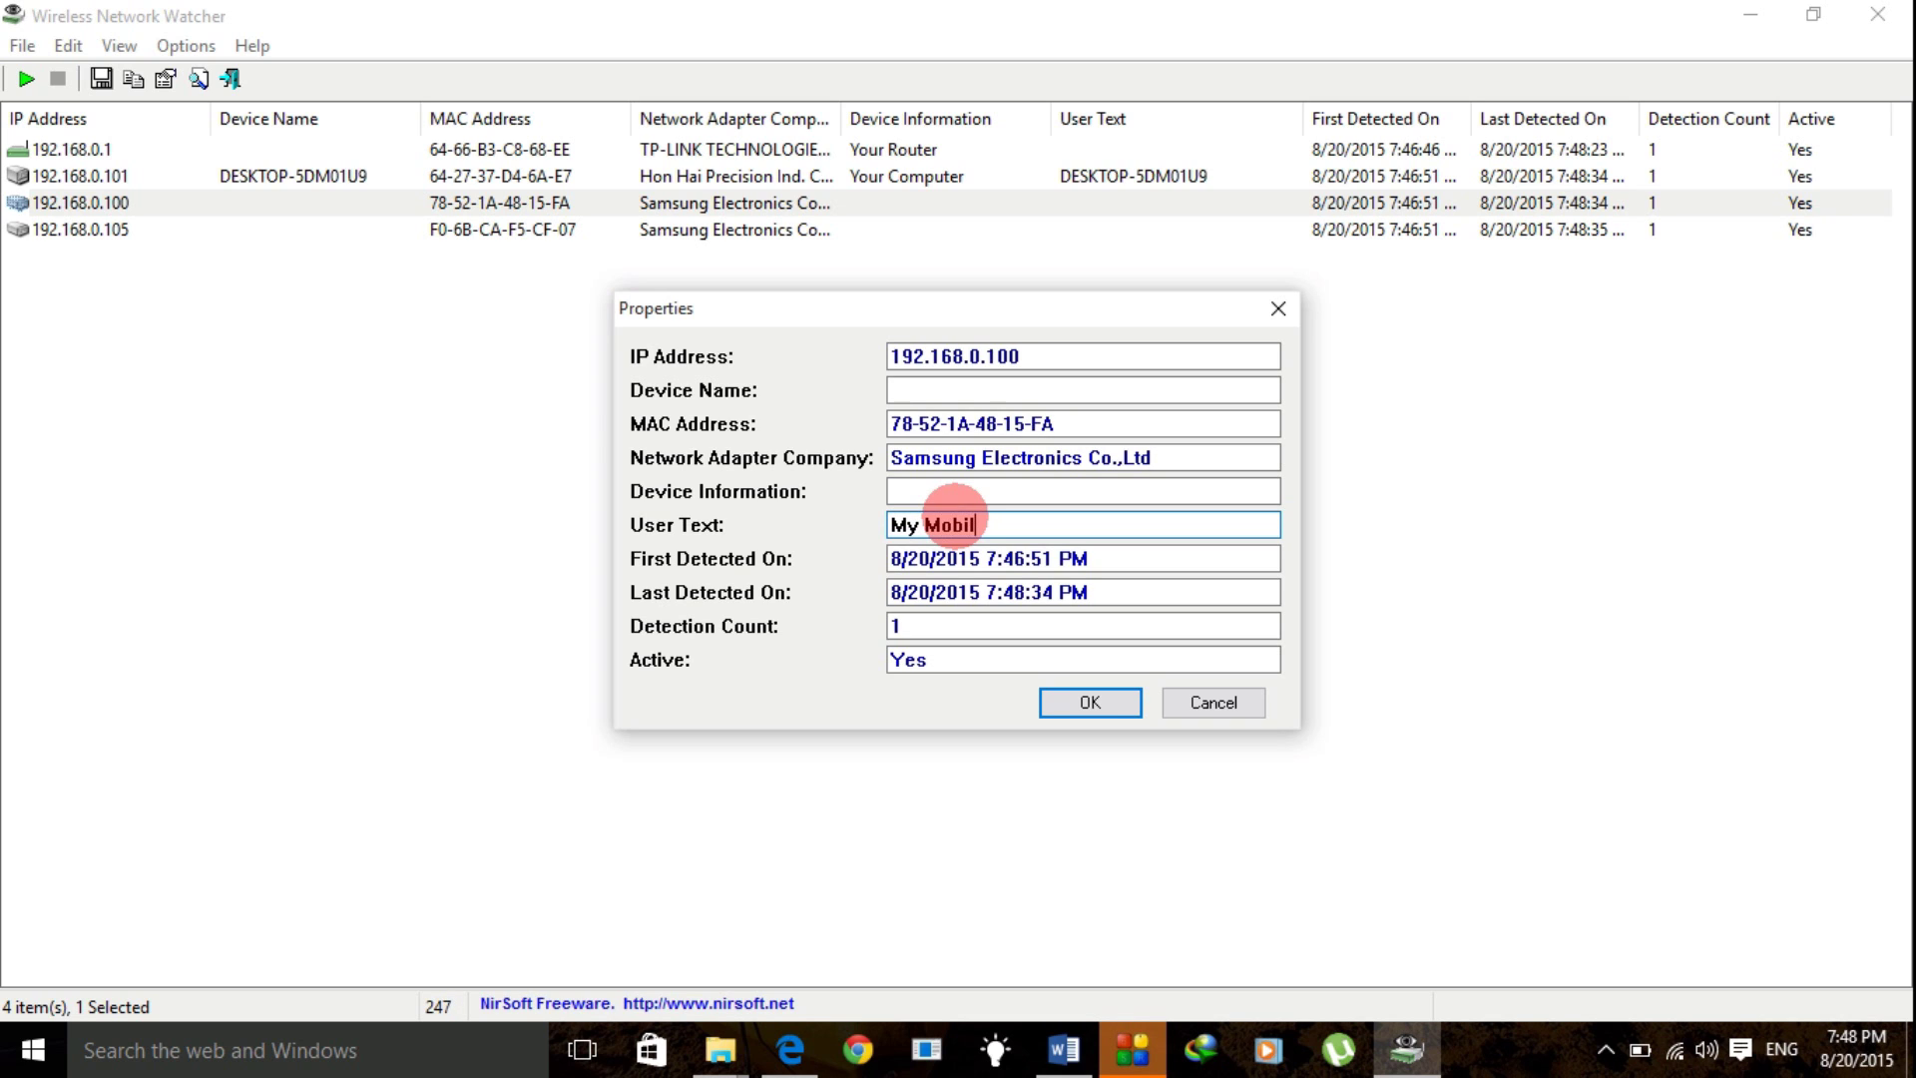
left_click(1099, 697)
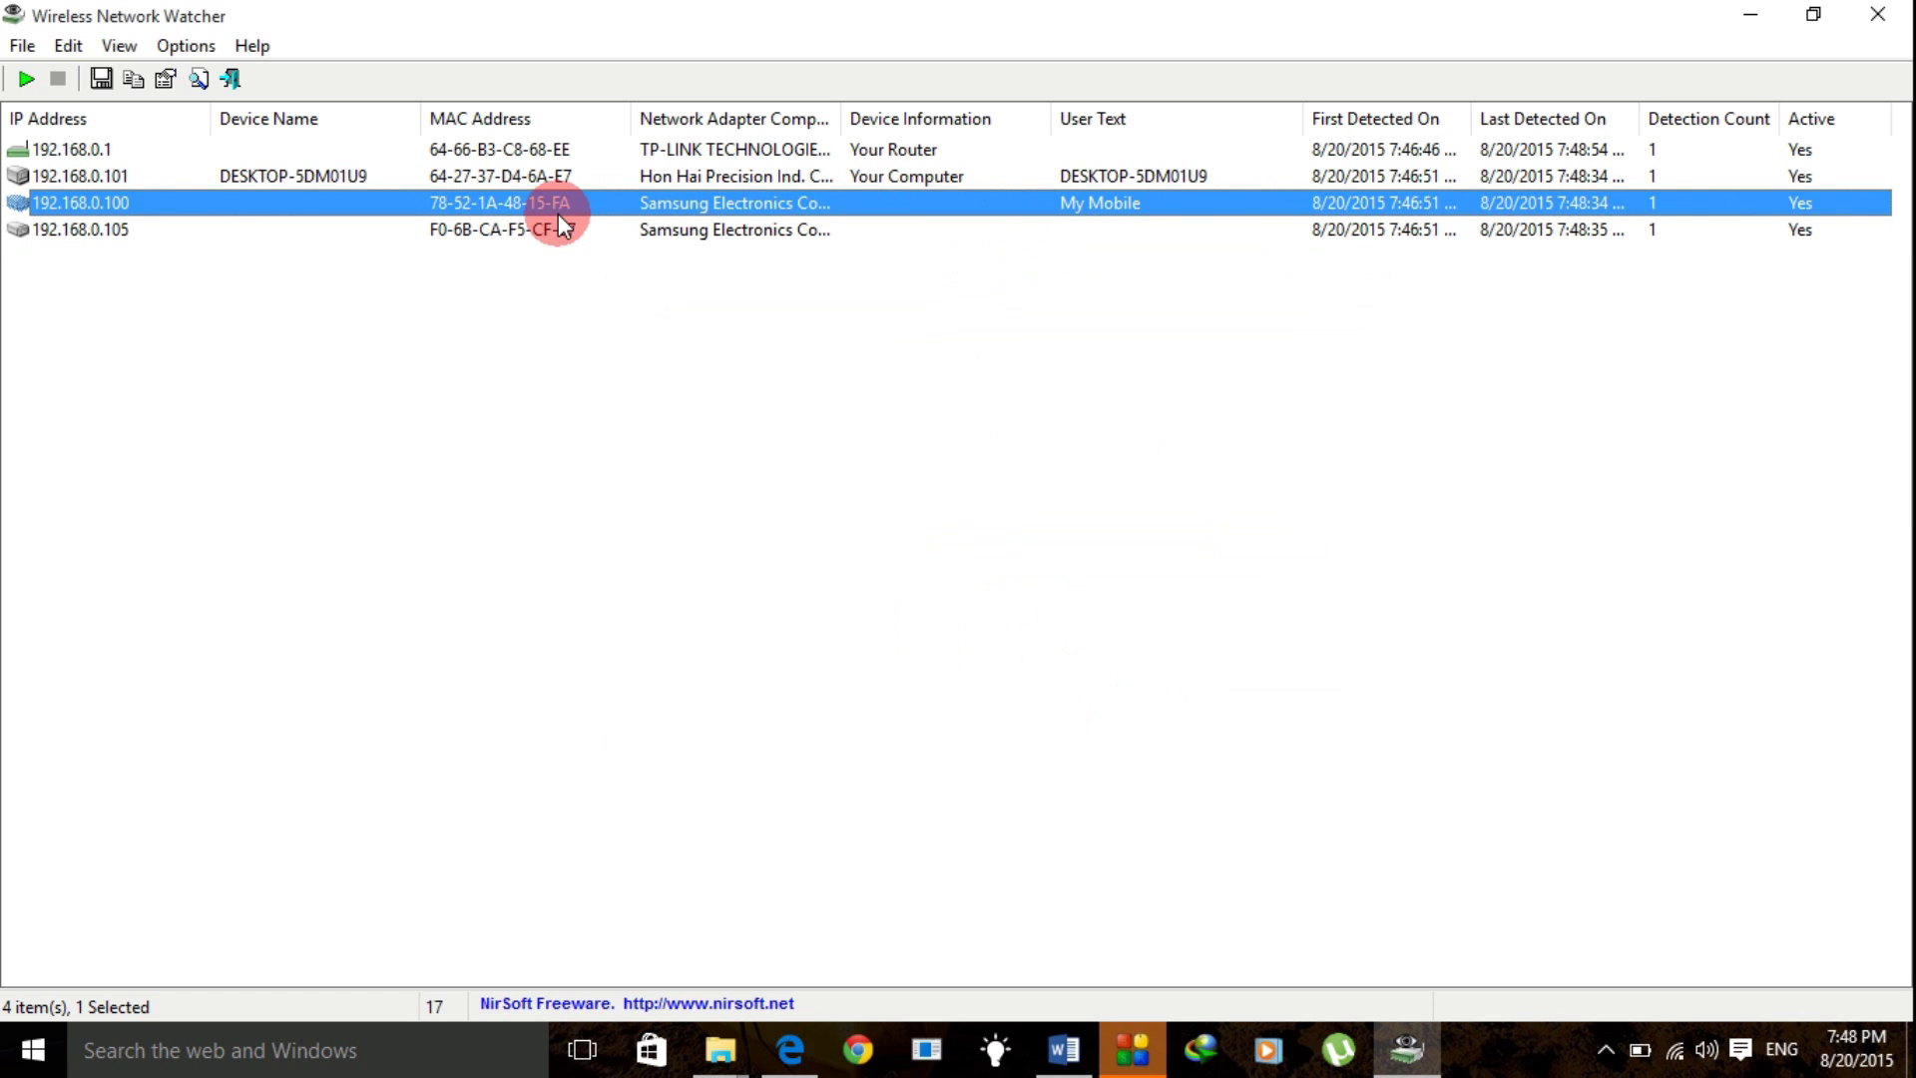
Label device 192.168.0.105 as 'Friend' in its User Text
left_click(1117, 232)
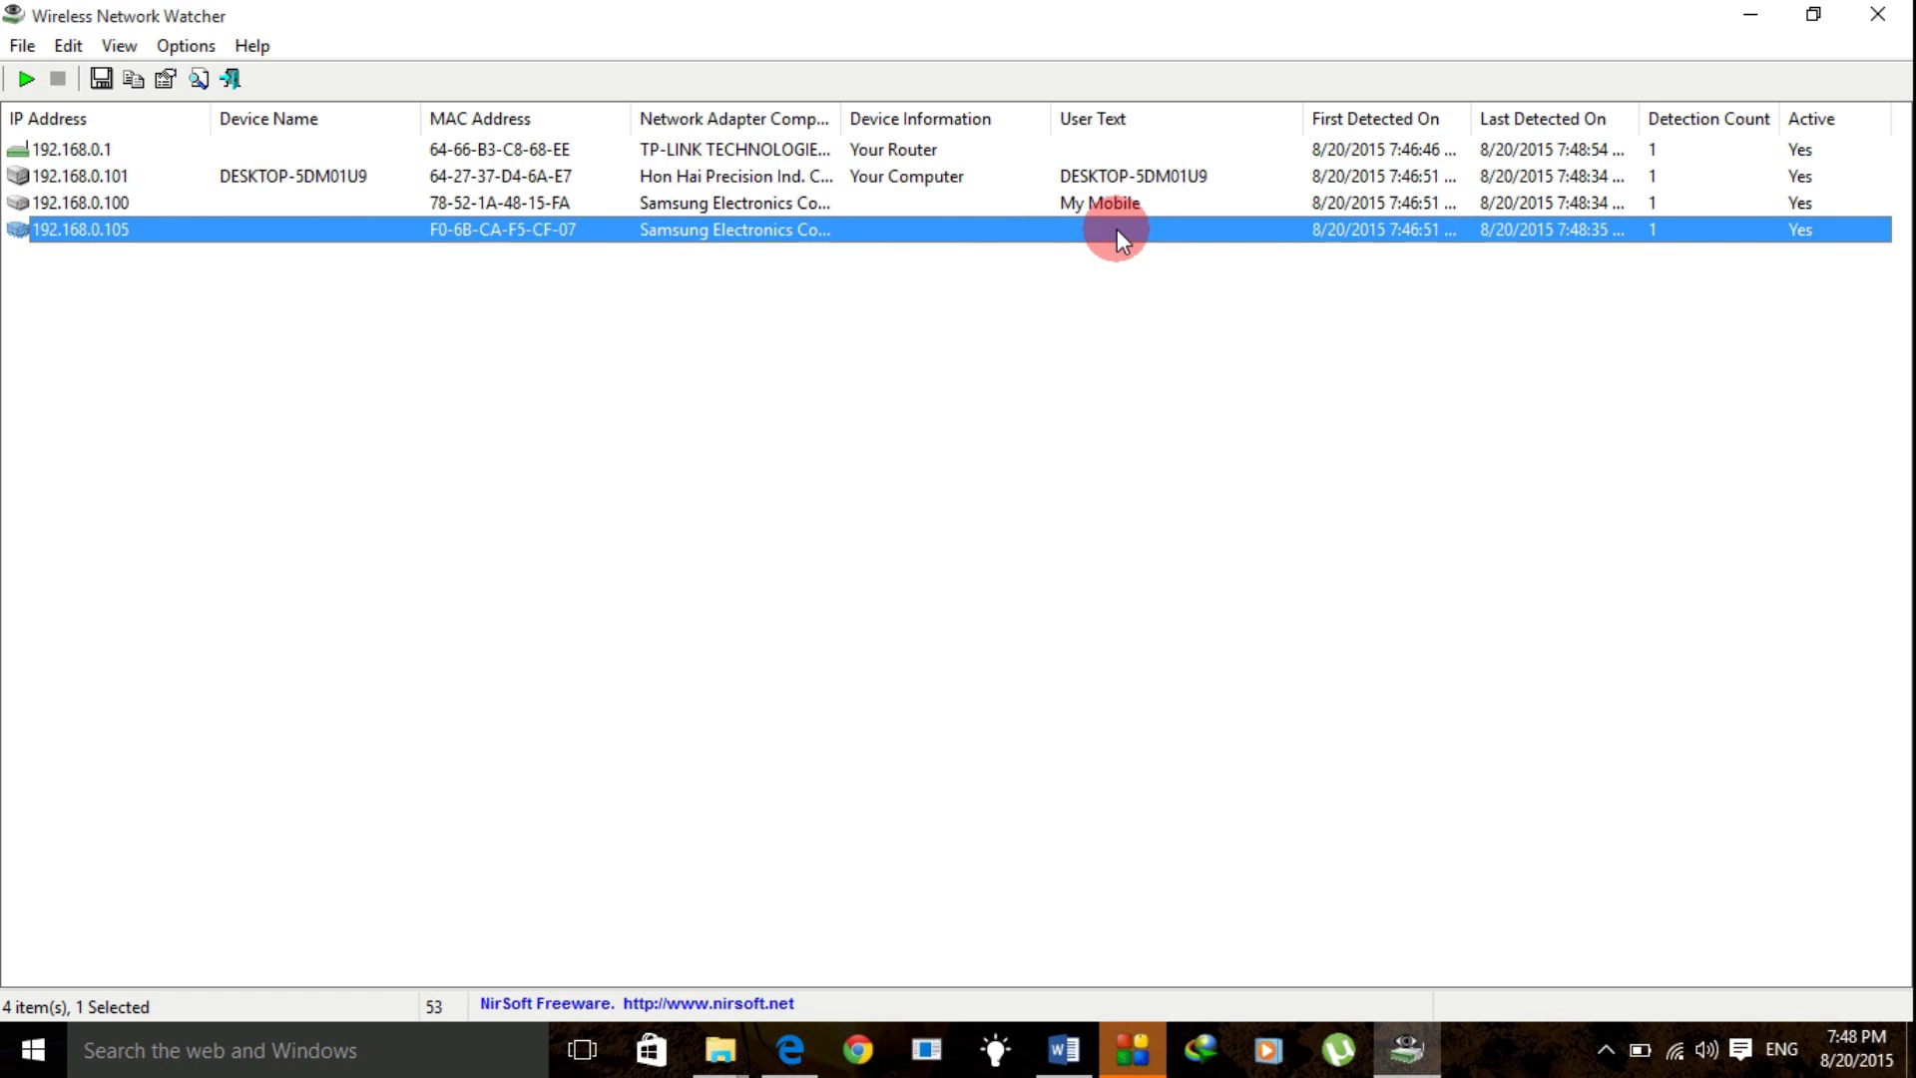
double_click(1117, 230)
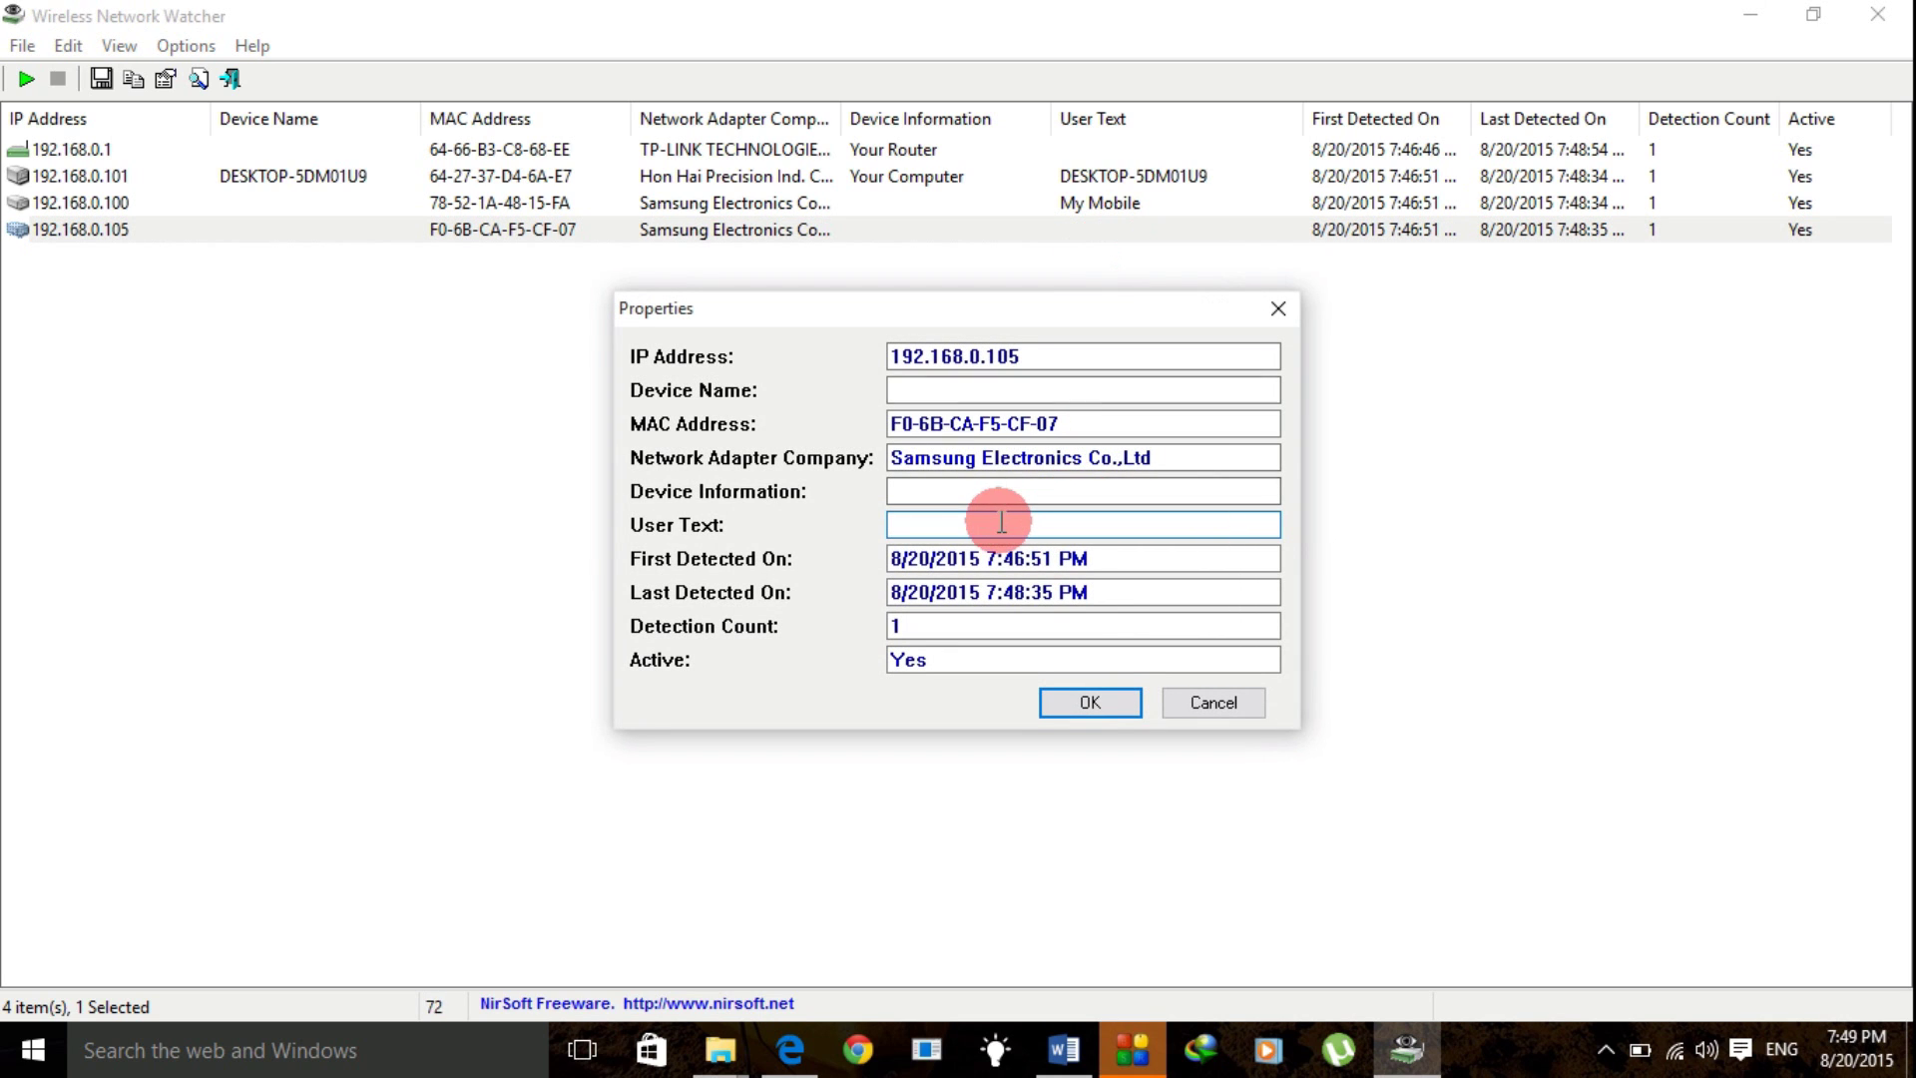
left_click(1001, 521)
type("Fr")
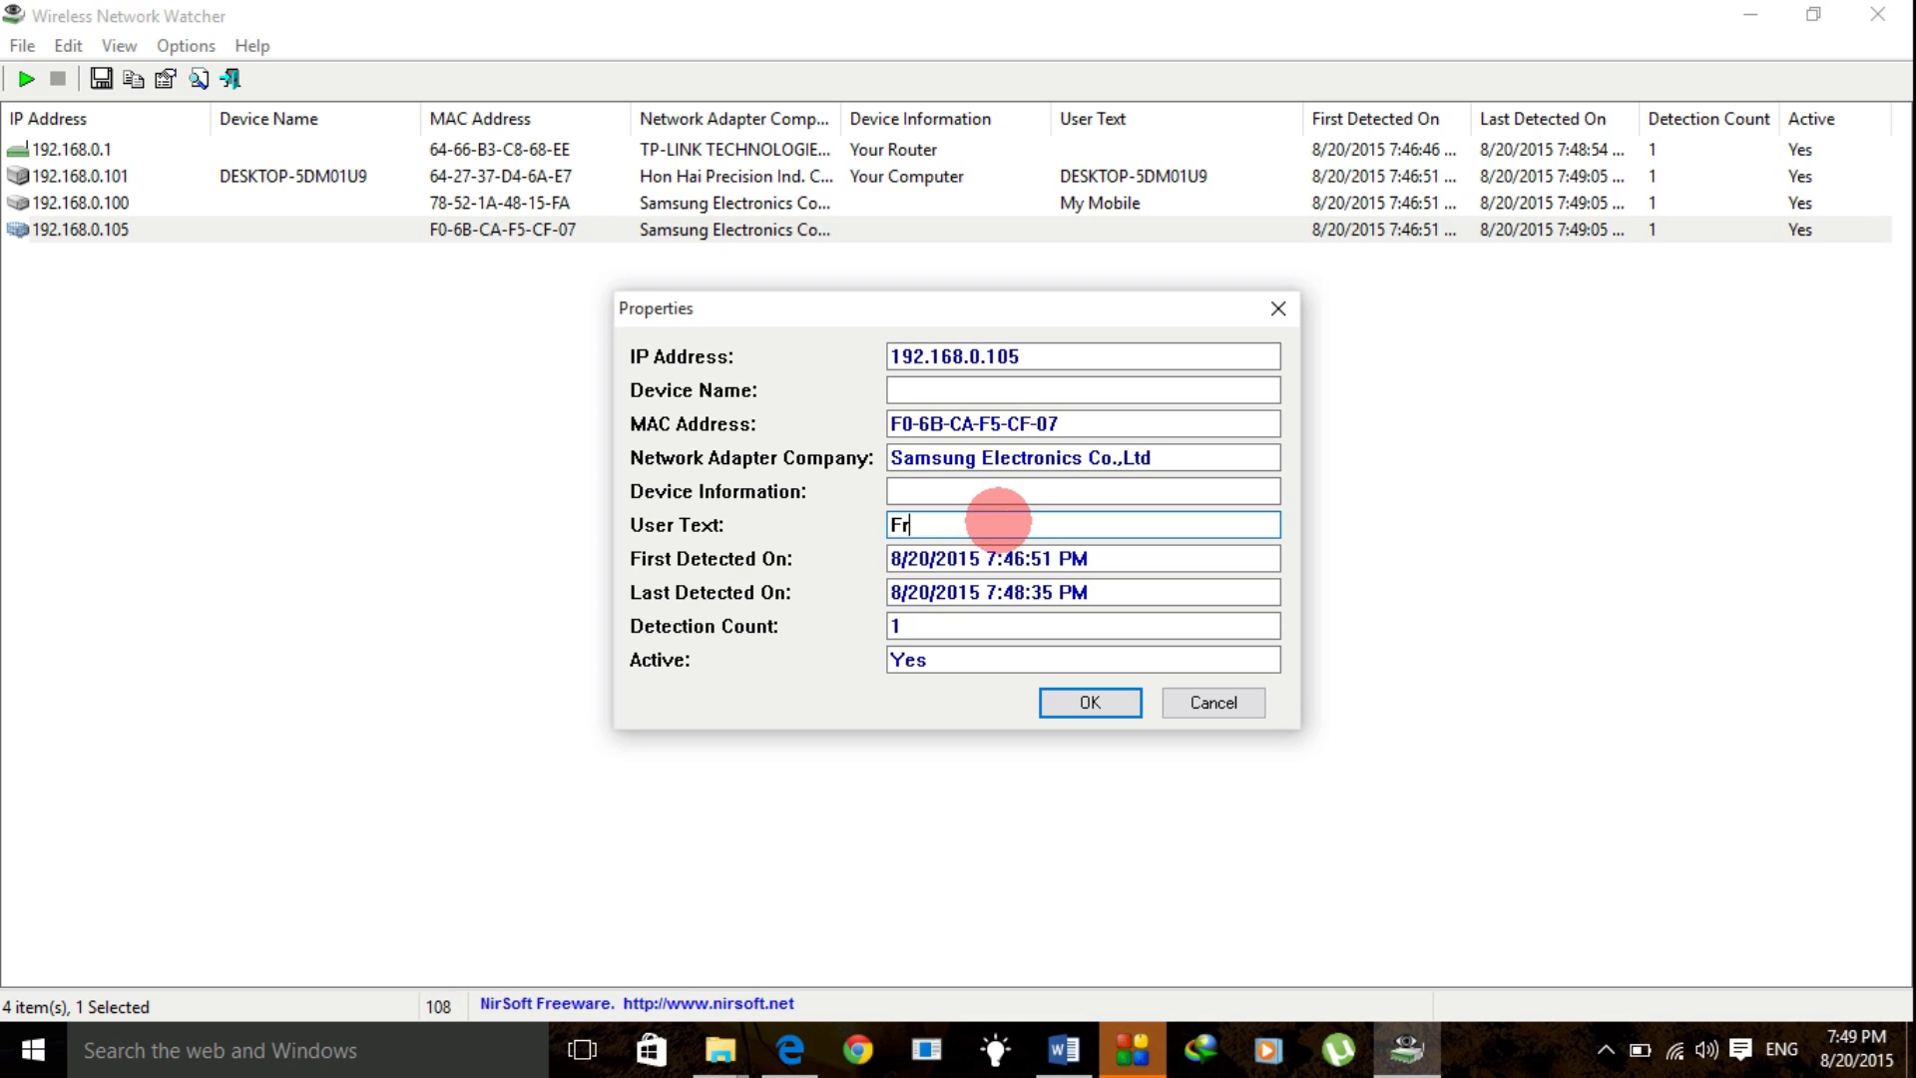
type("iend")
left_click(1105, 690)
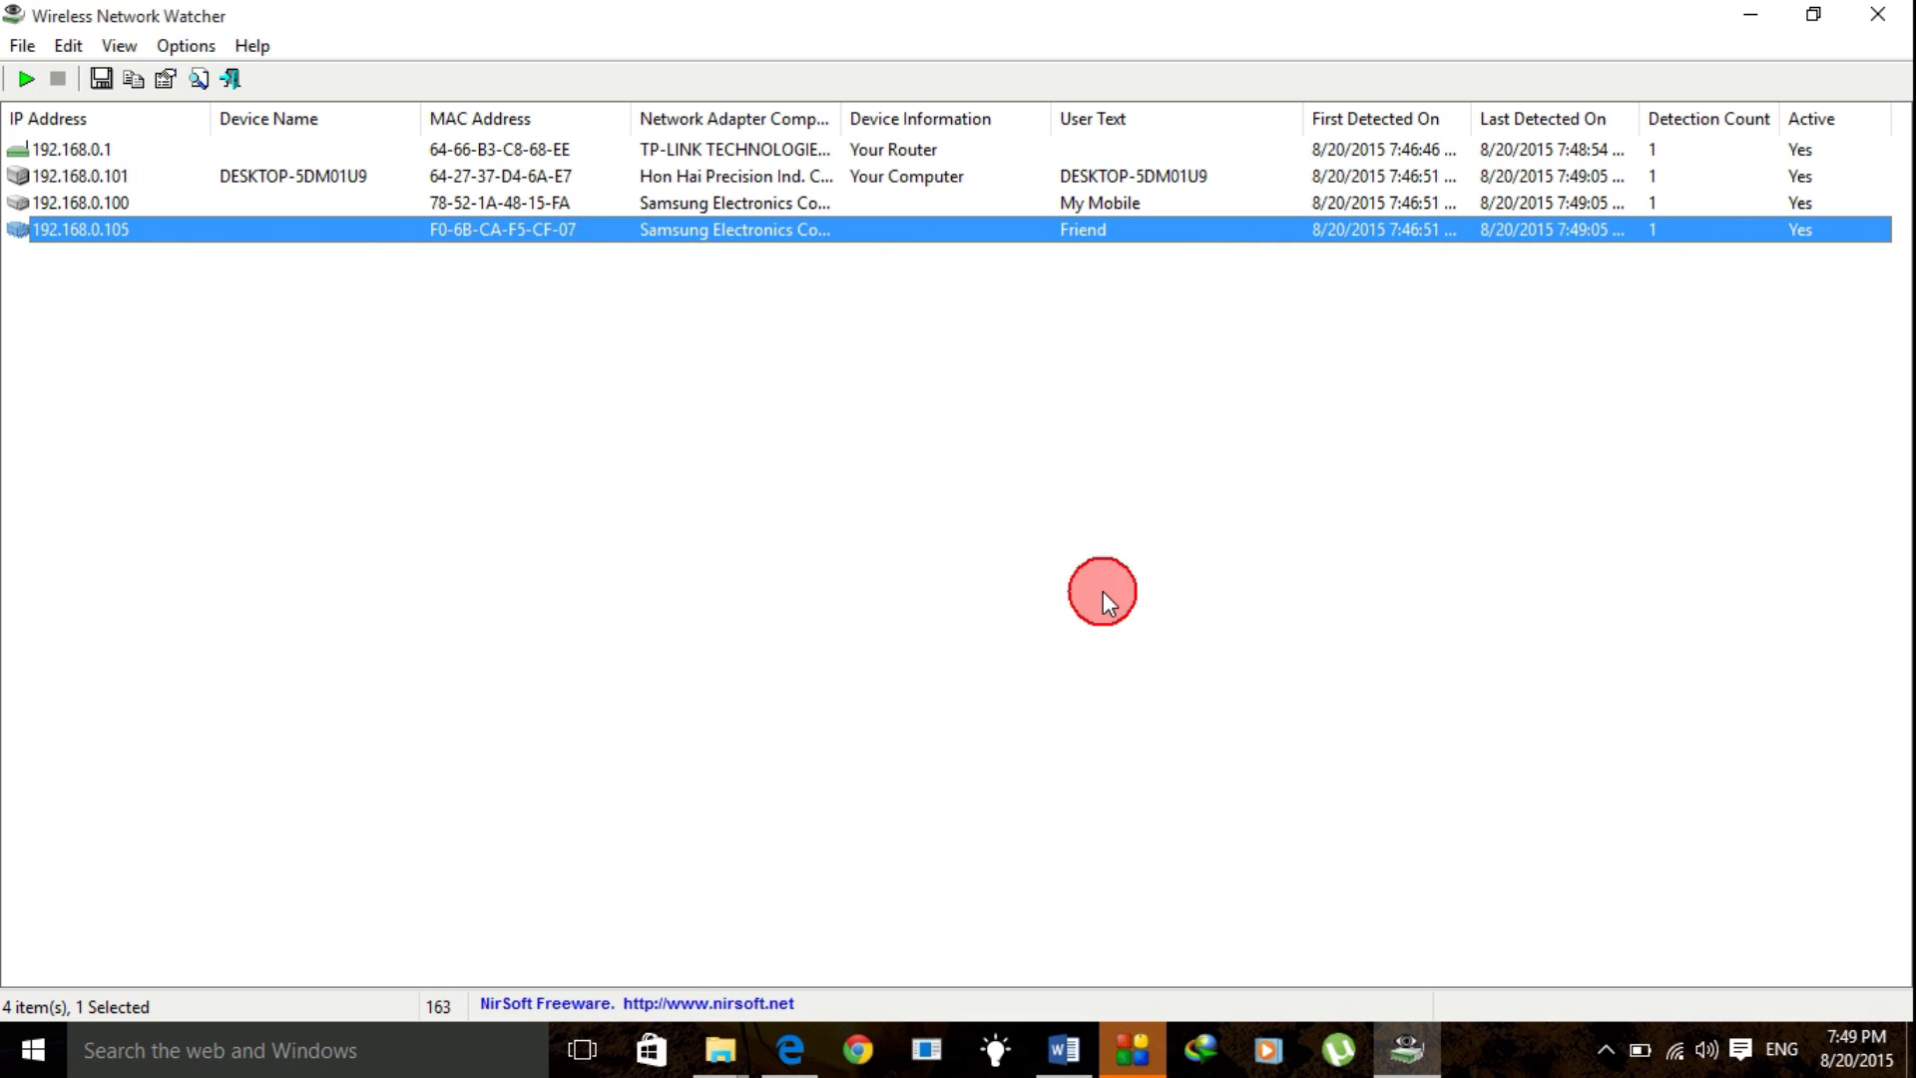
left_click(1104, 590)
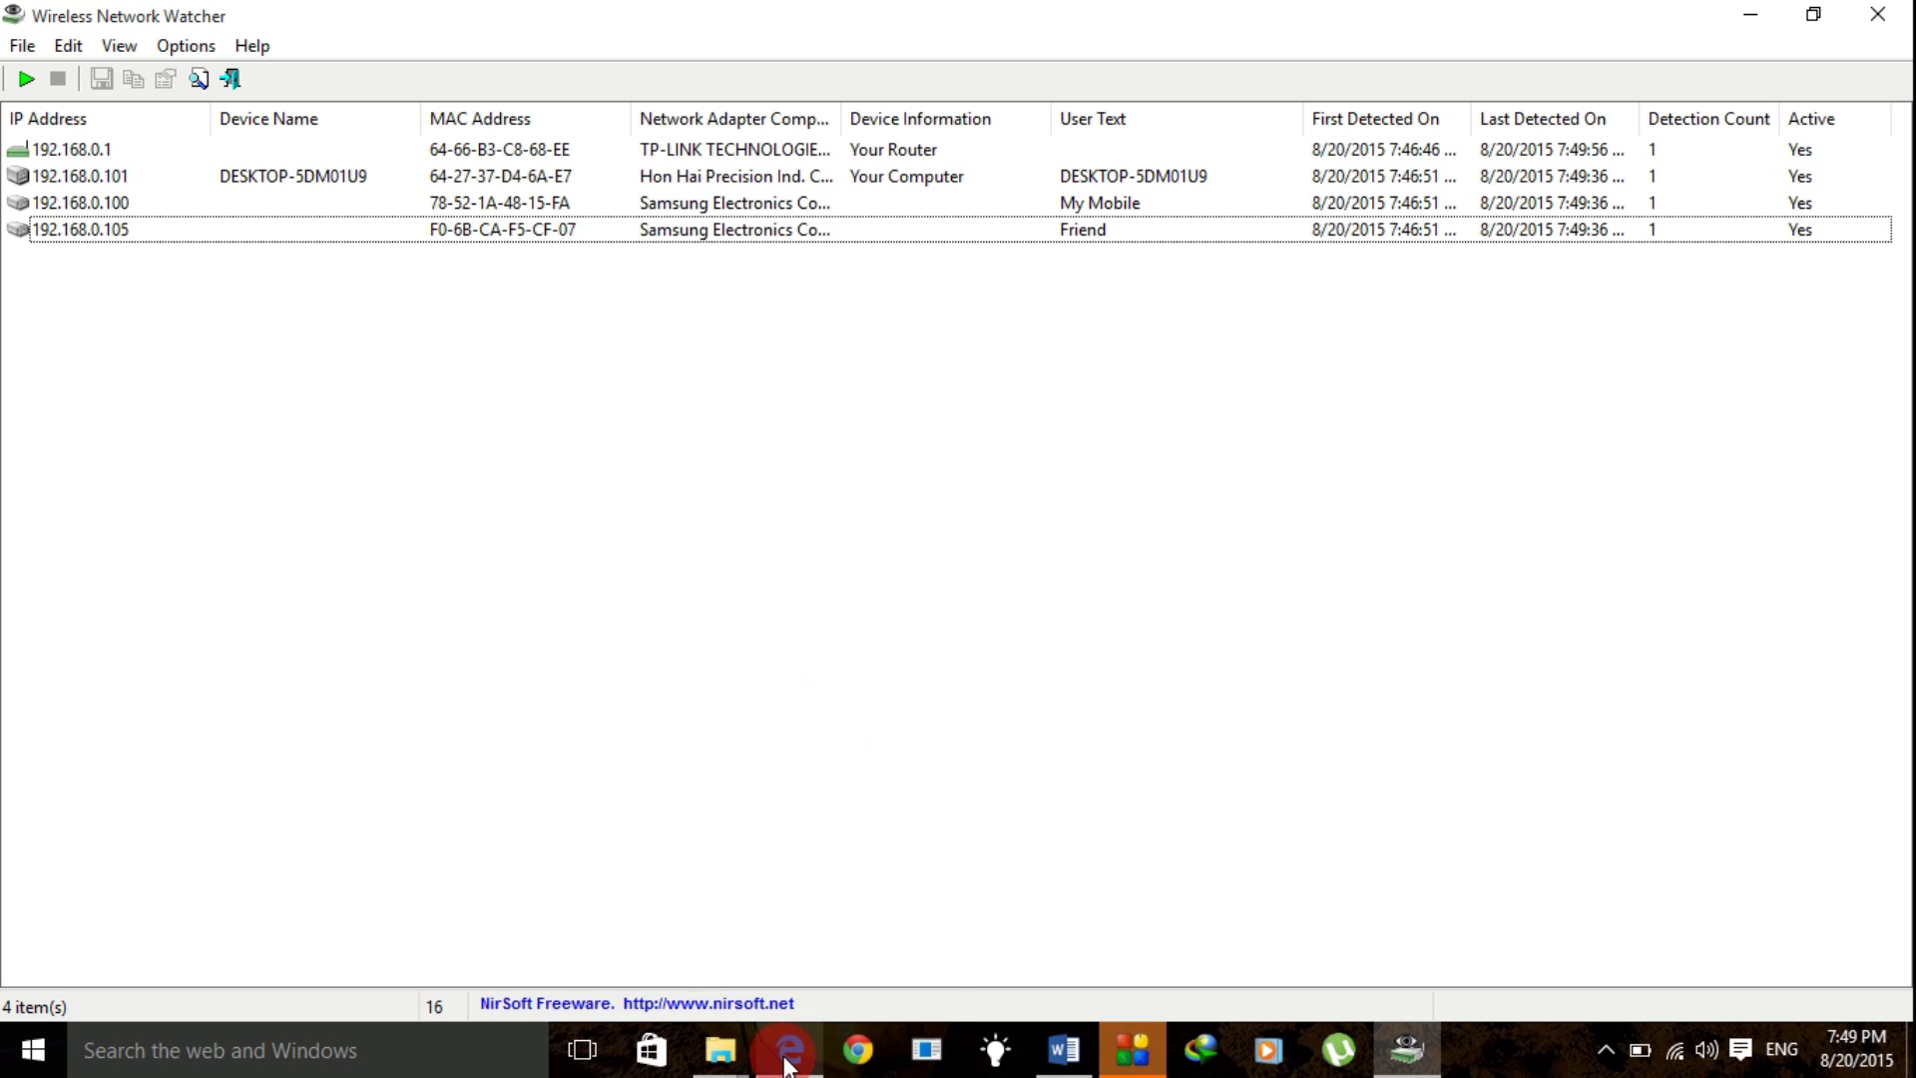
Open a new Edge tab and go to the router address 192.168.0.1
left_click(788, 1001)
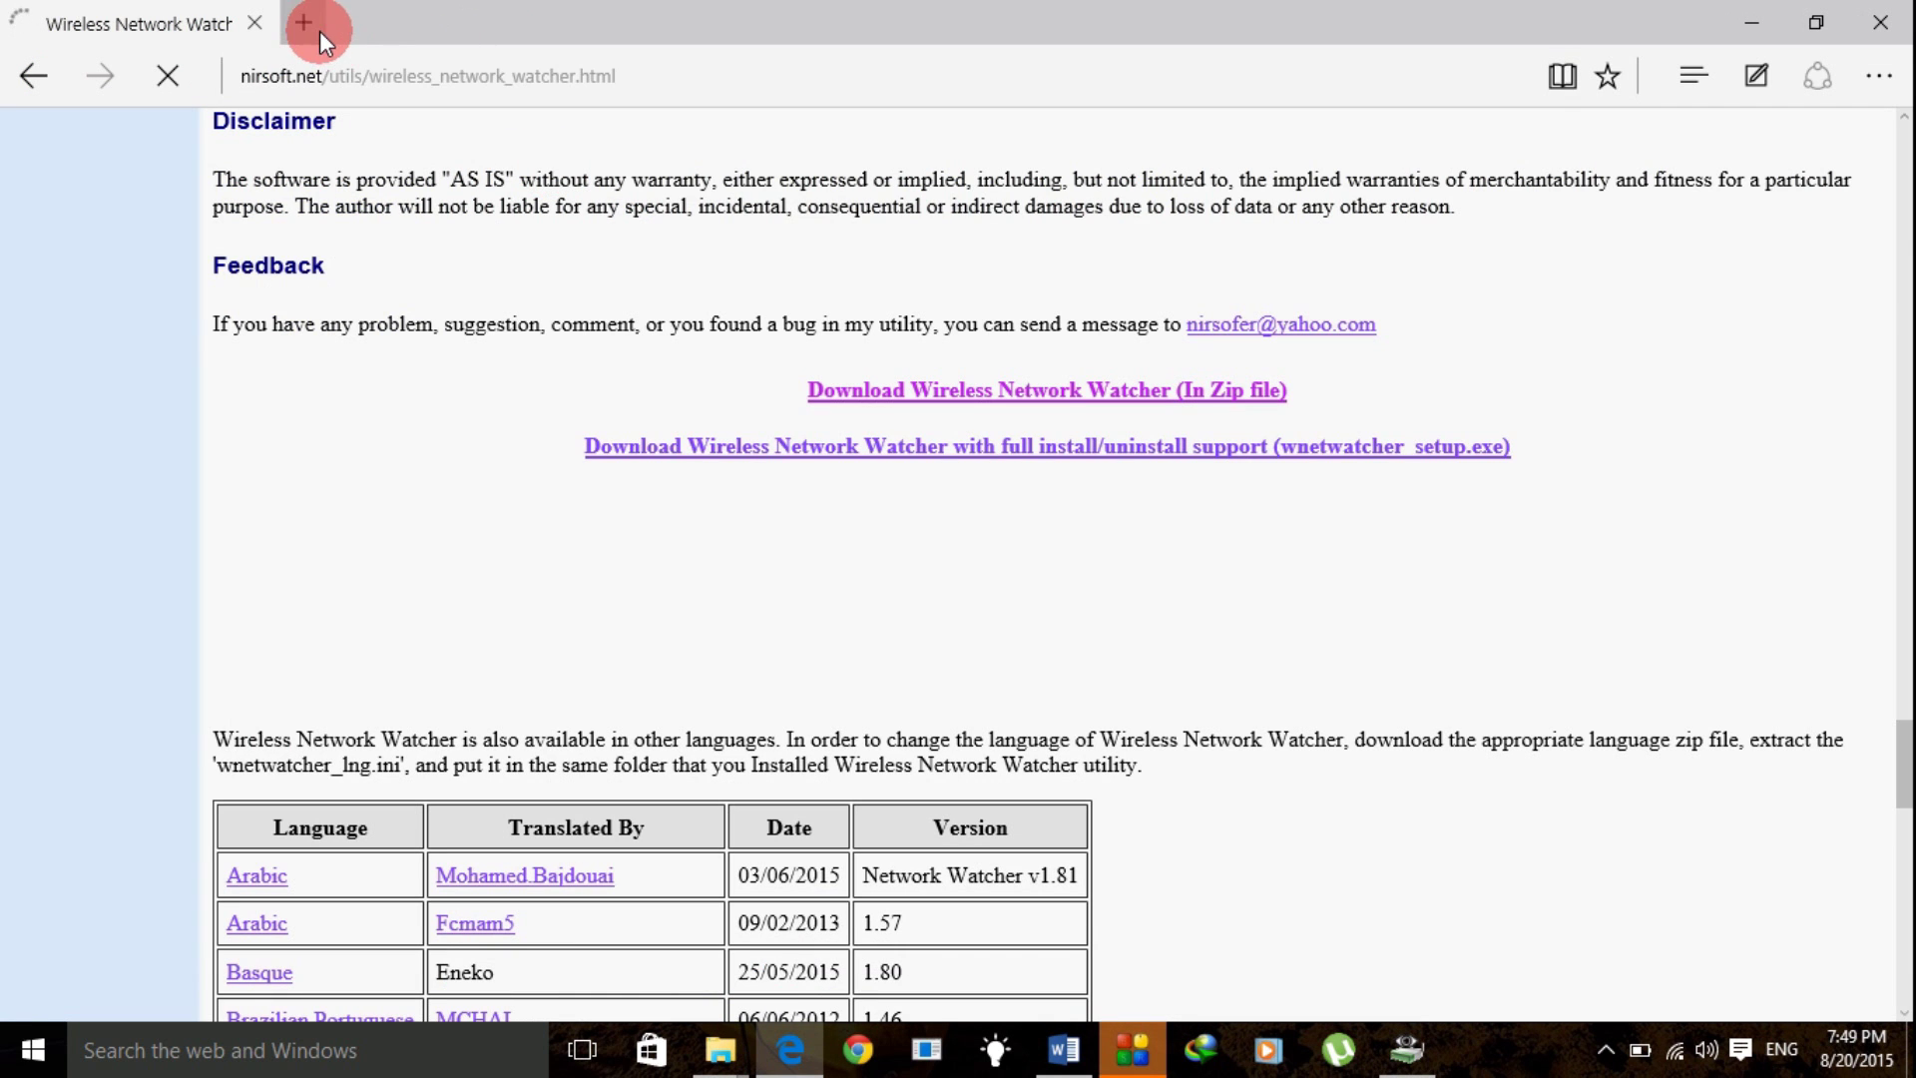
double_click(320, 32)
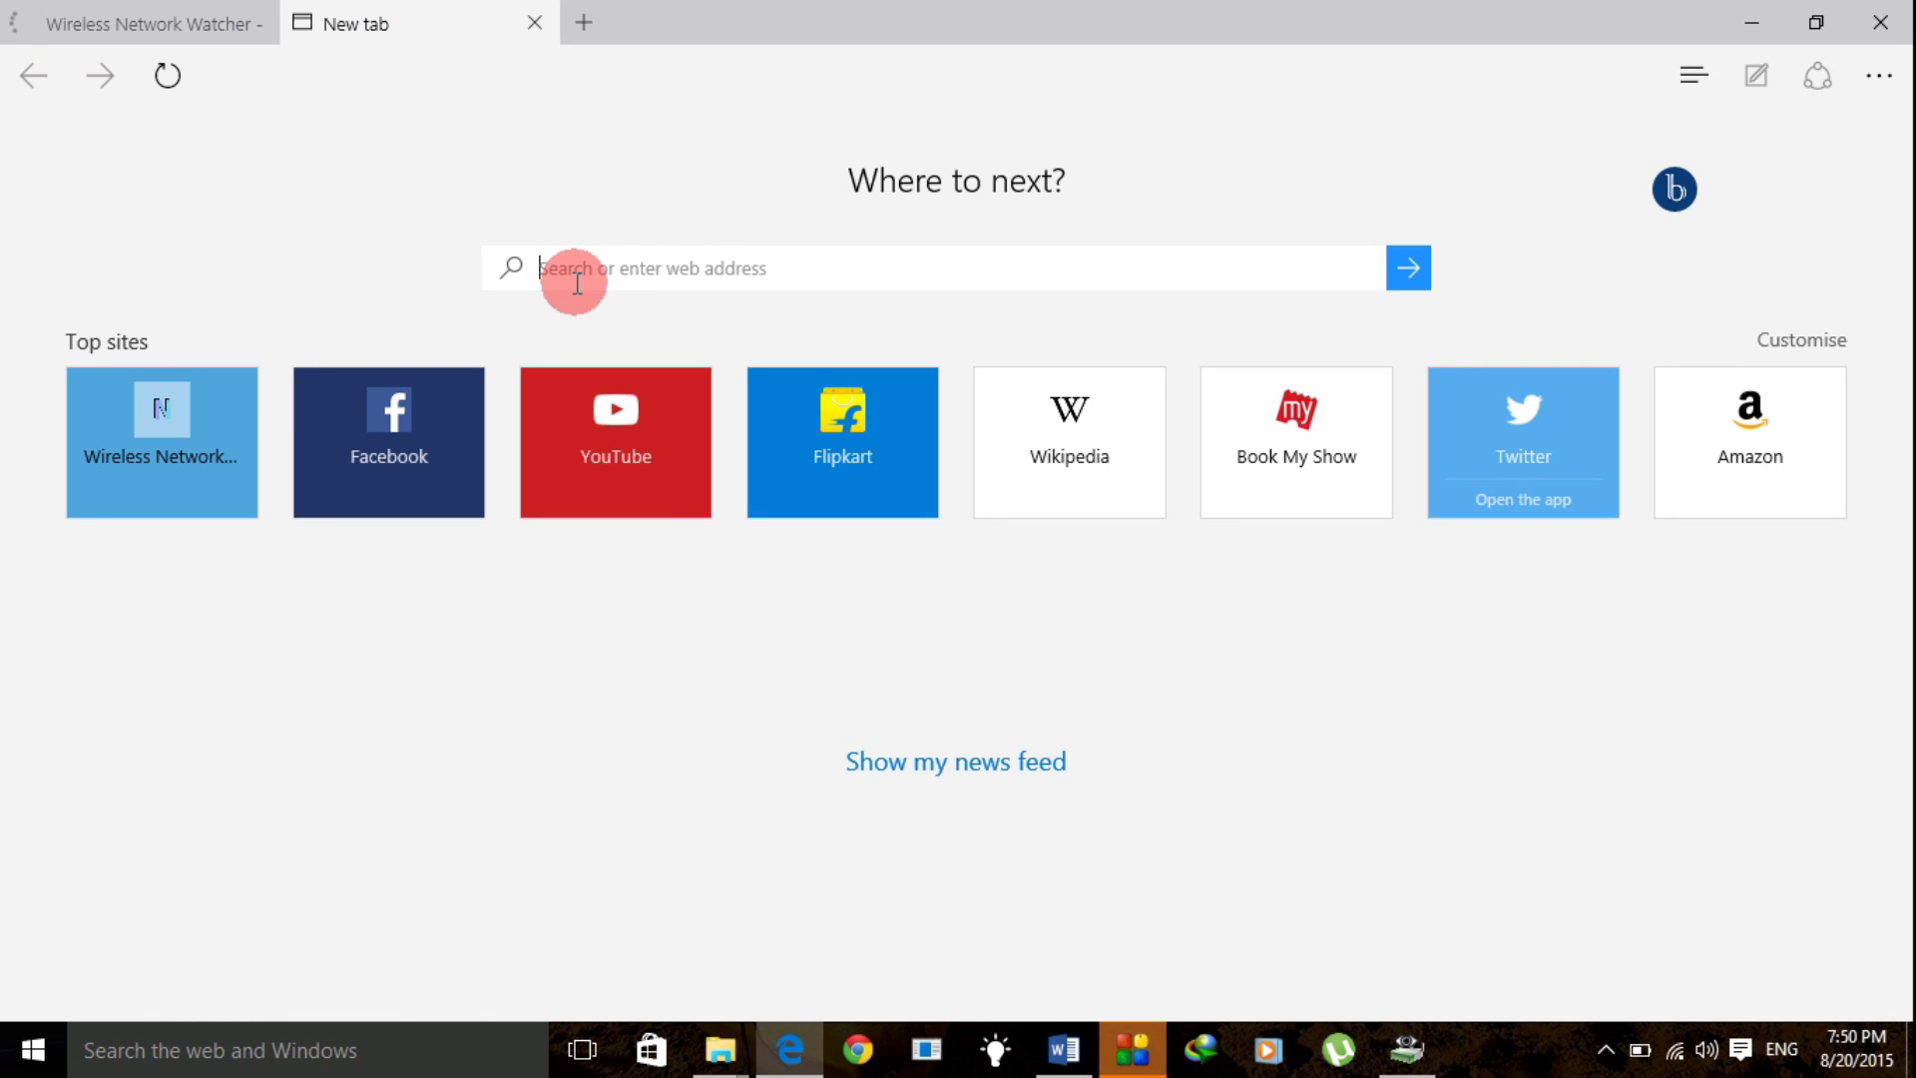
type("192.")
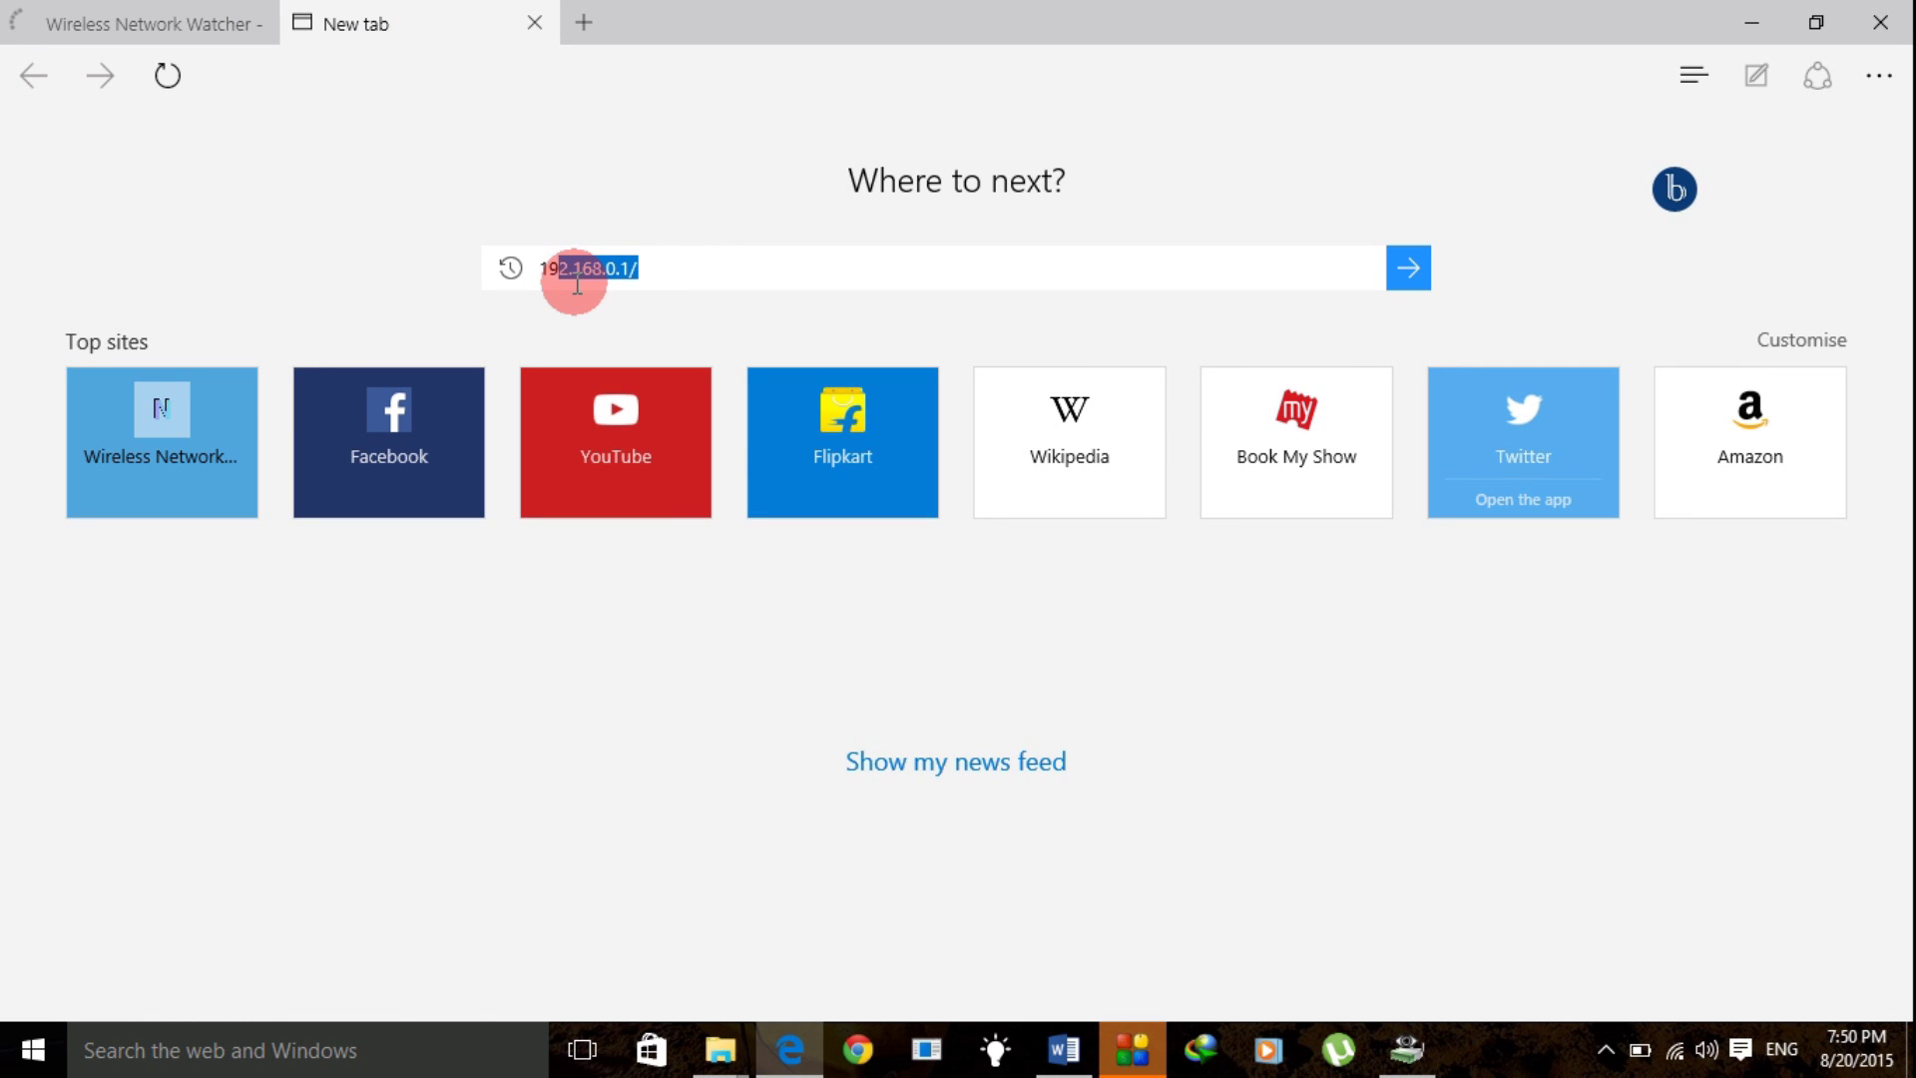
type("168")
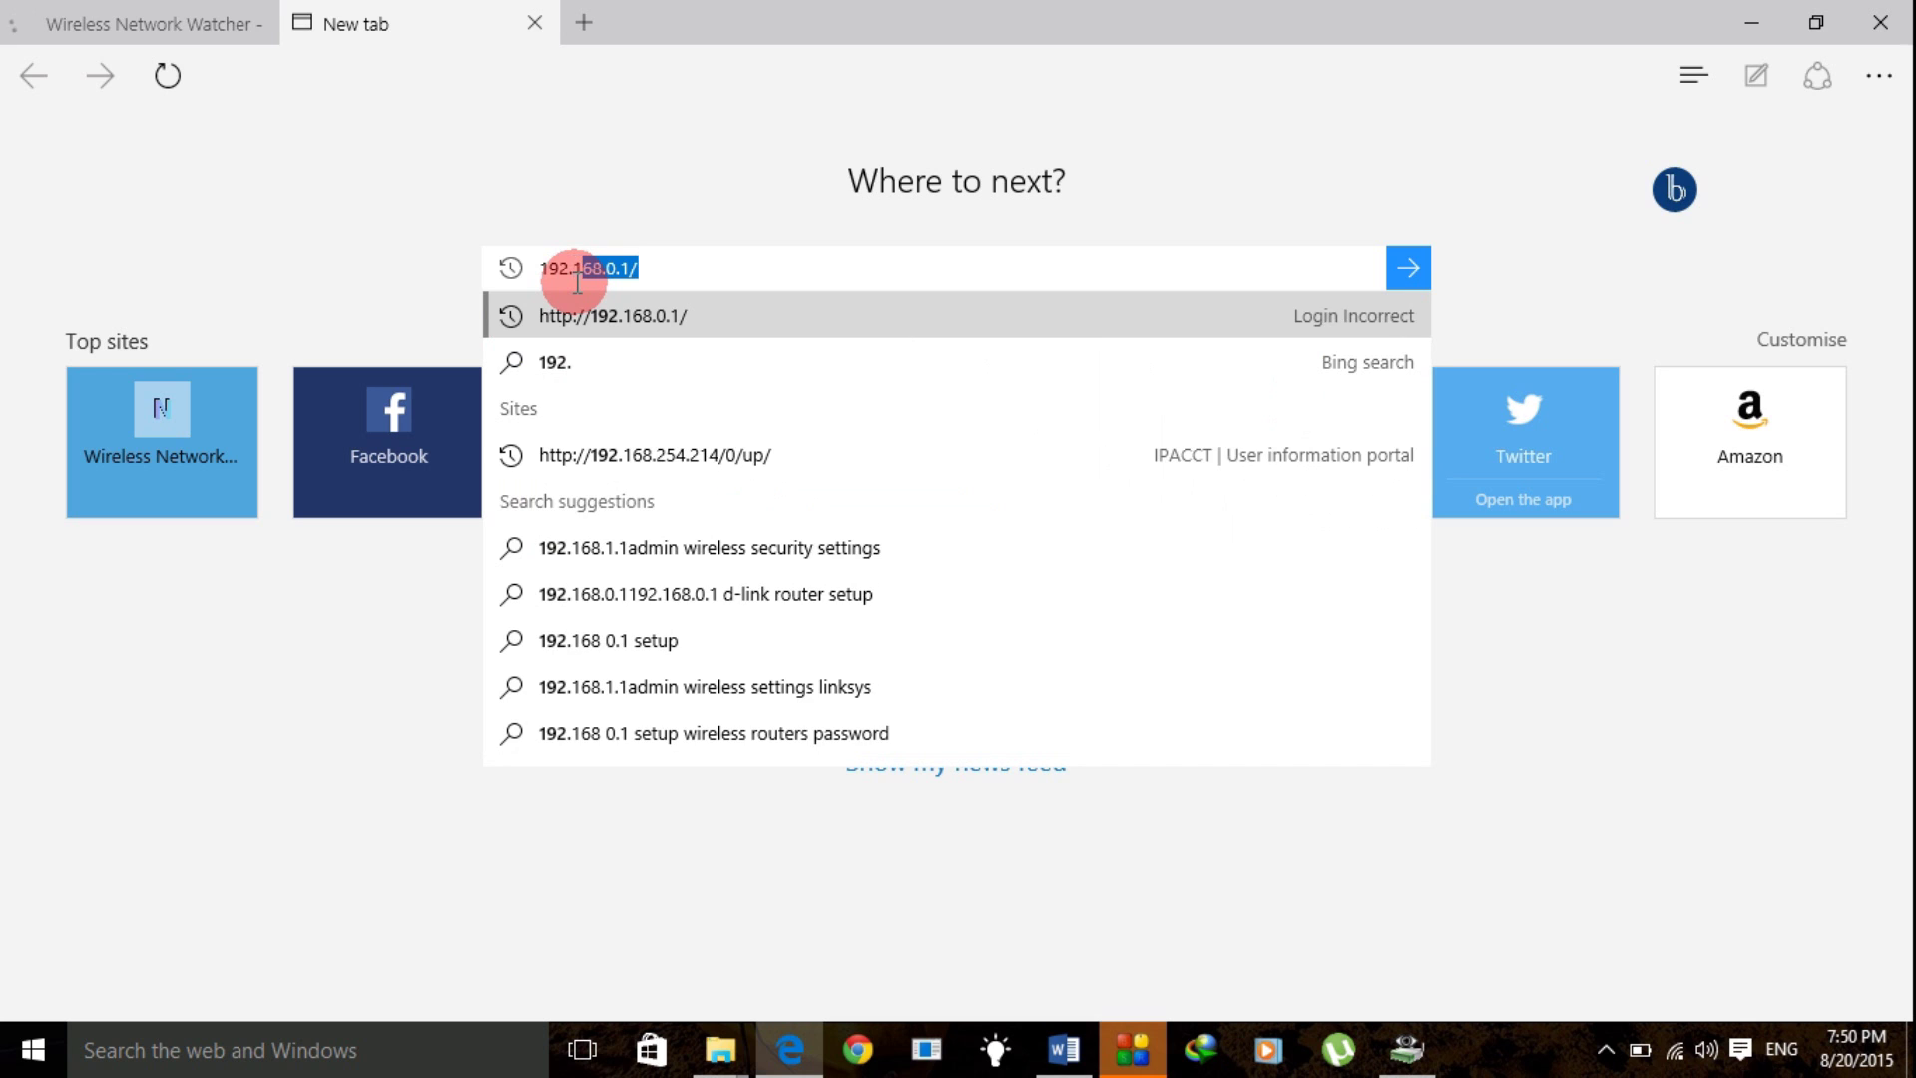
type(".0.1")
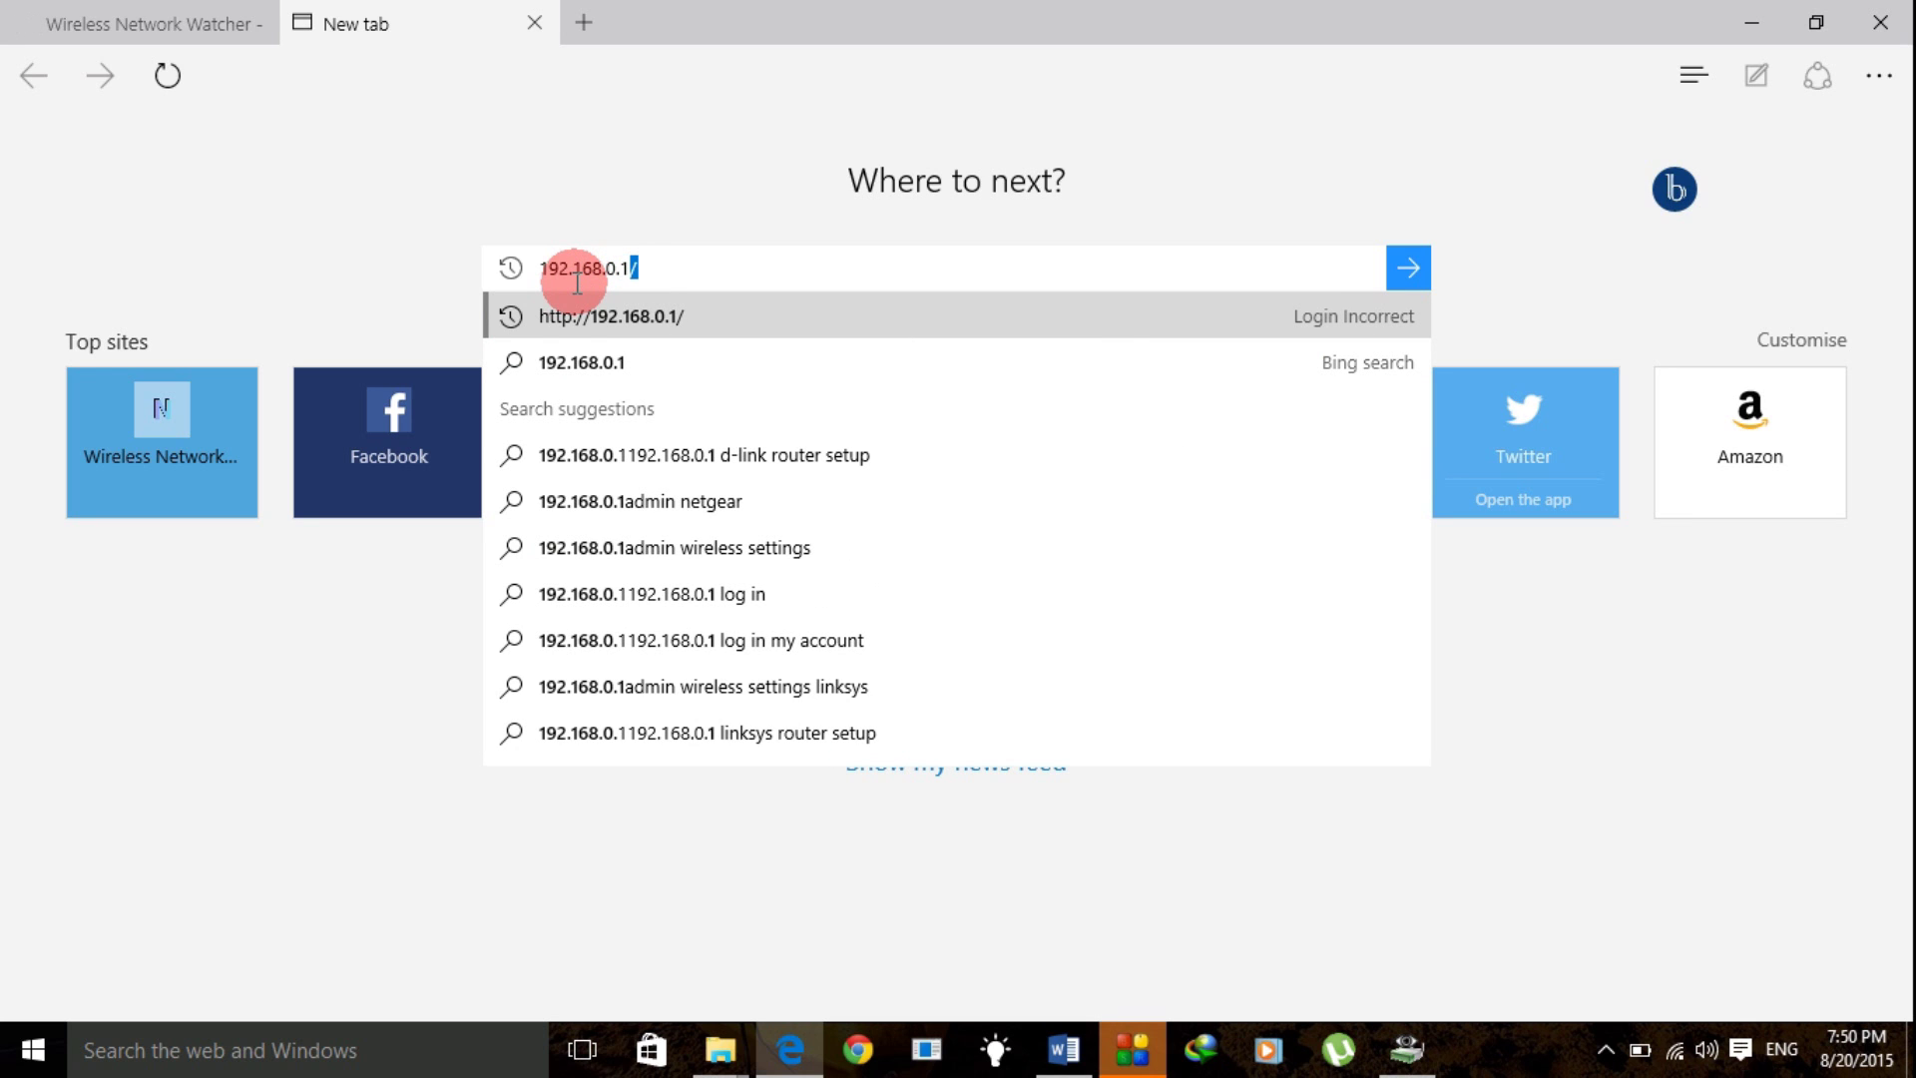
key("Return")
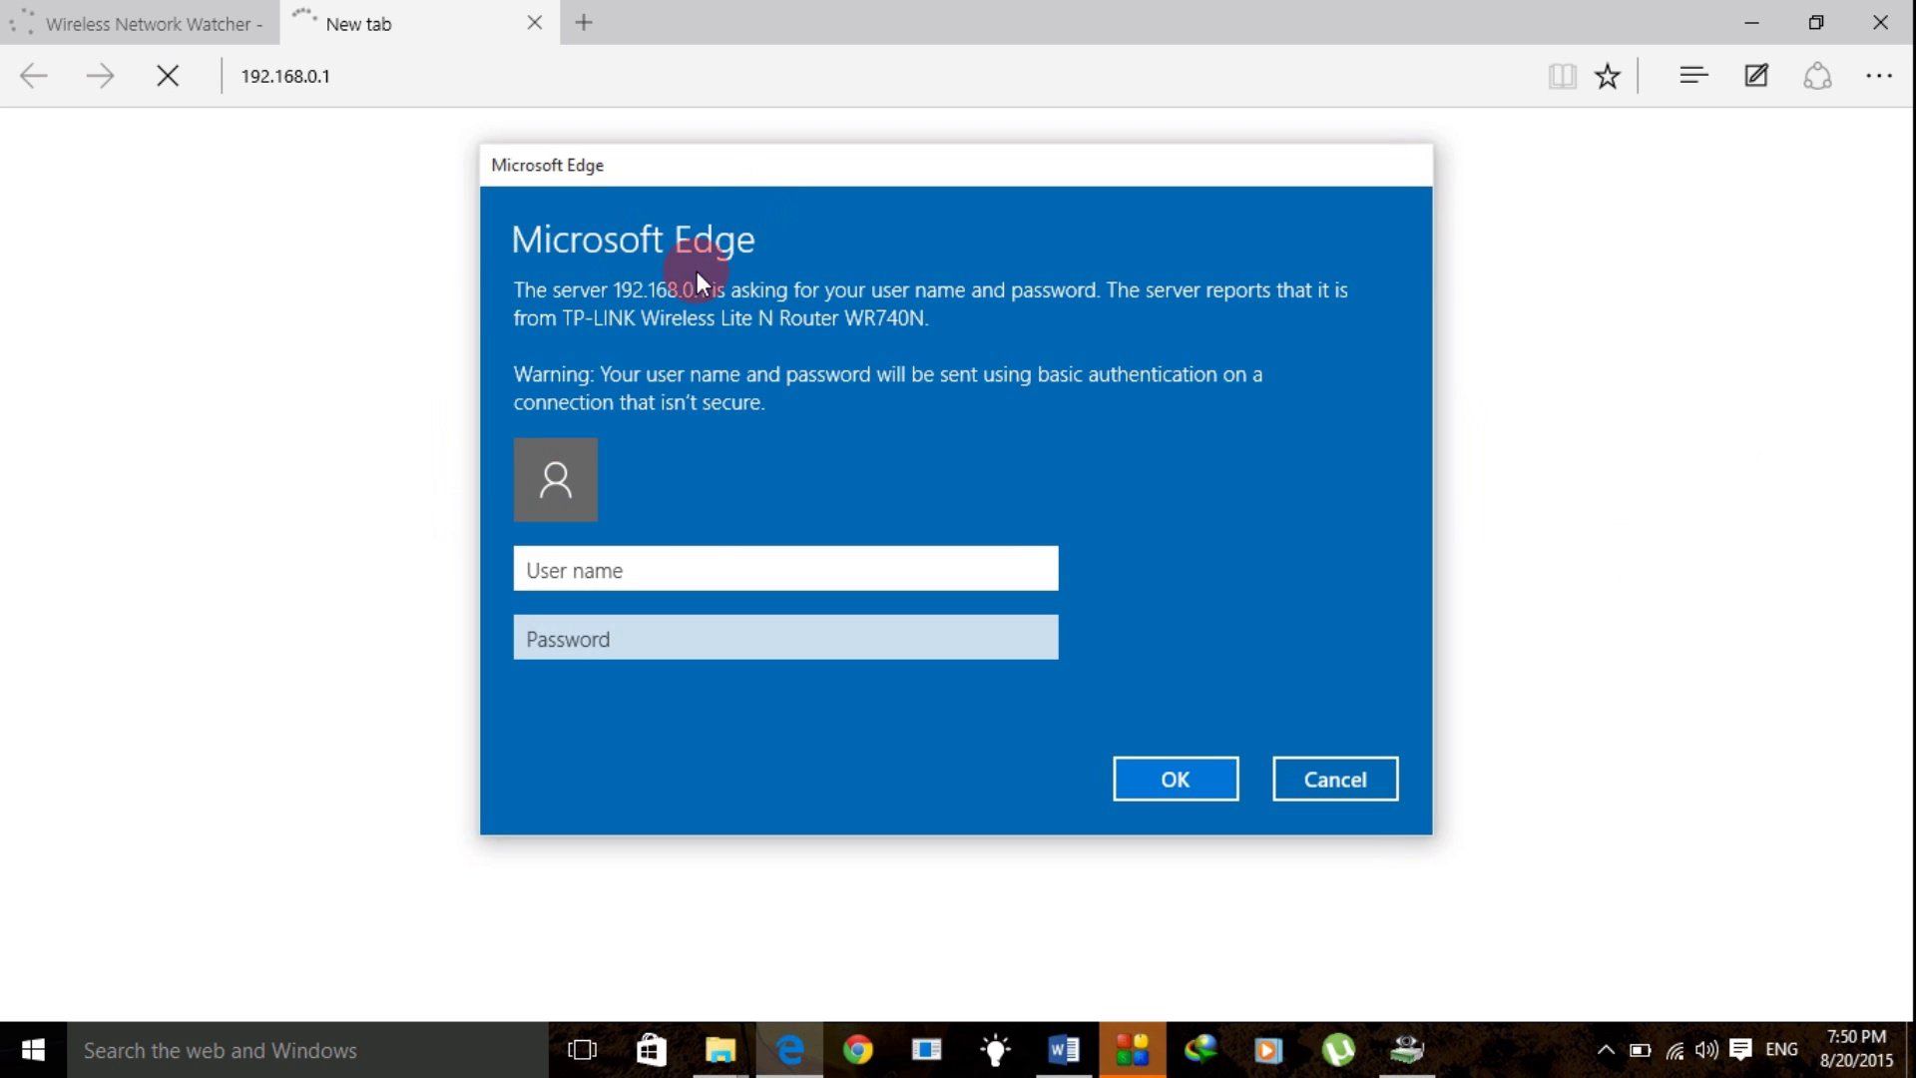
Sign in to the TL-WR740N router with its admin user name and password
left_click(678, 559)
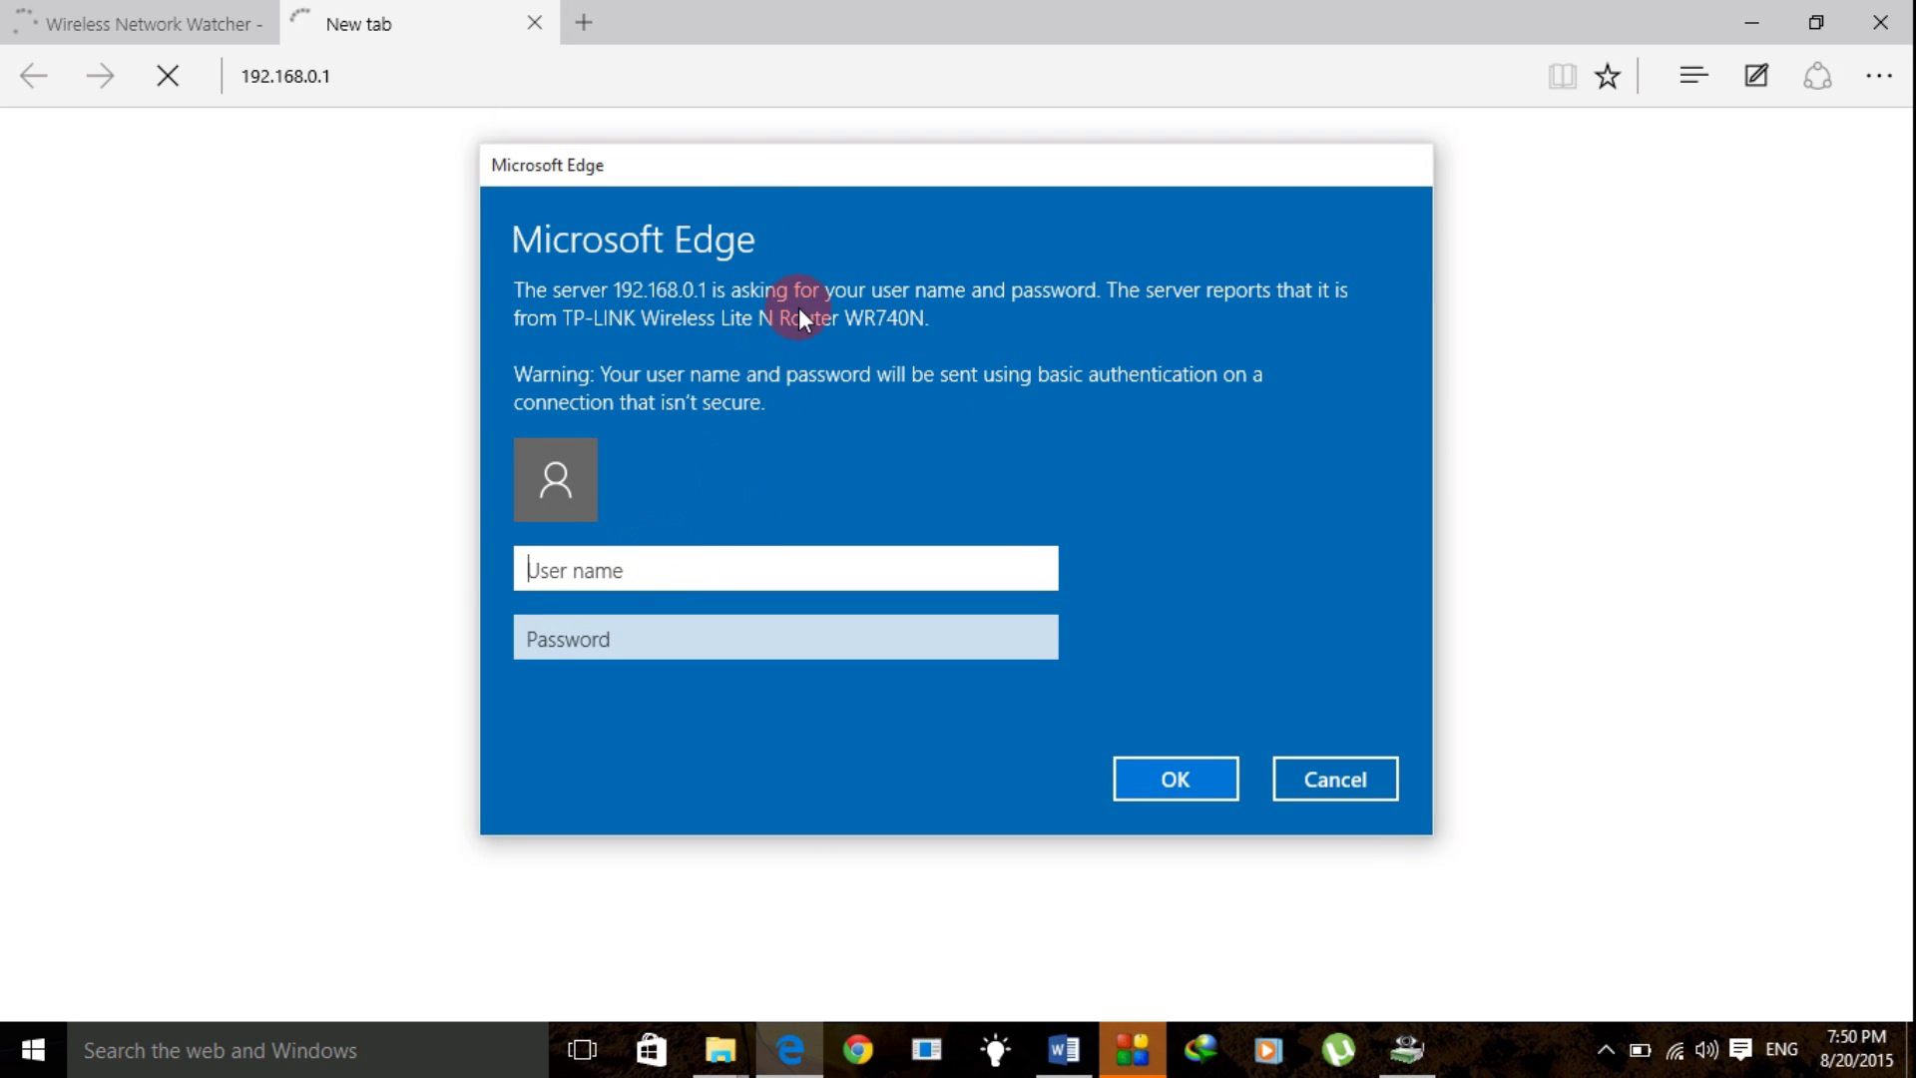
left_click(774, 573)
left_click(776, 652)
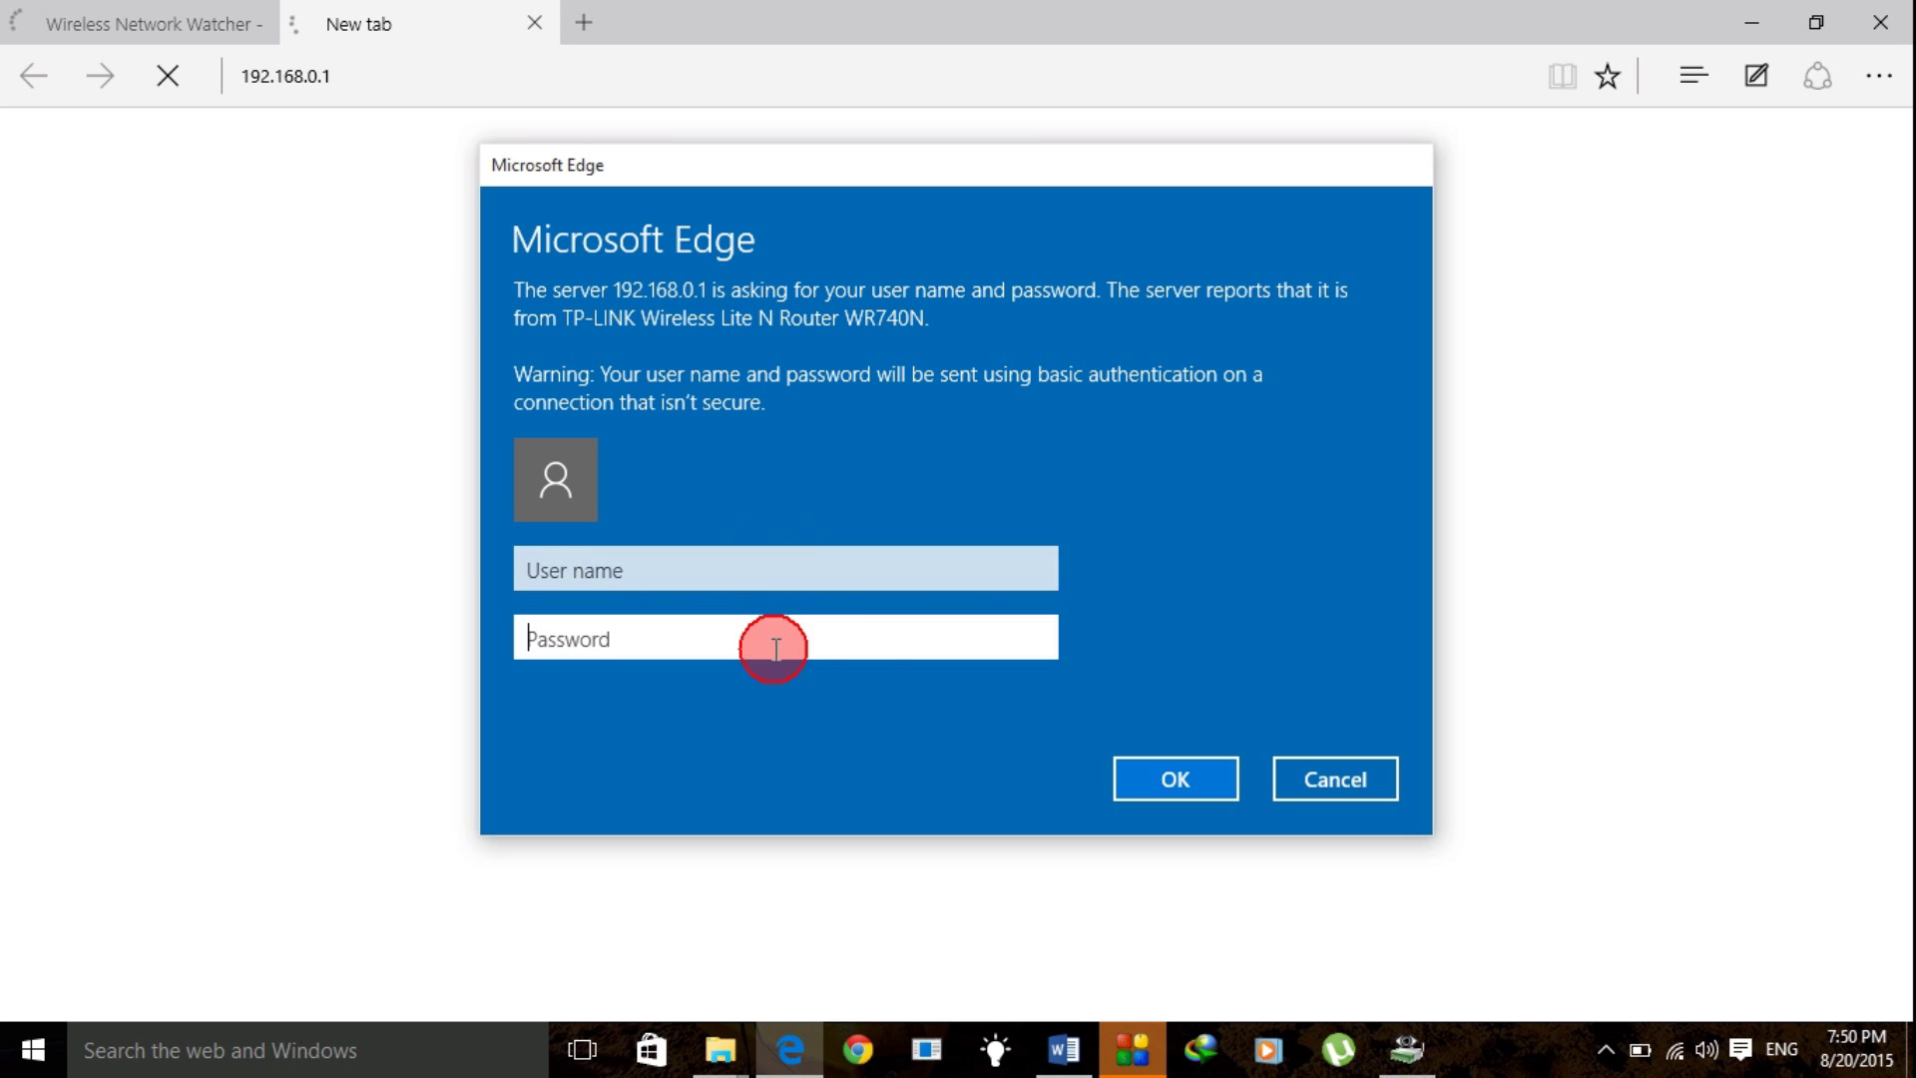
left_click(809, 560)
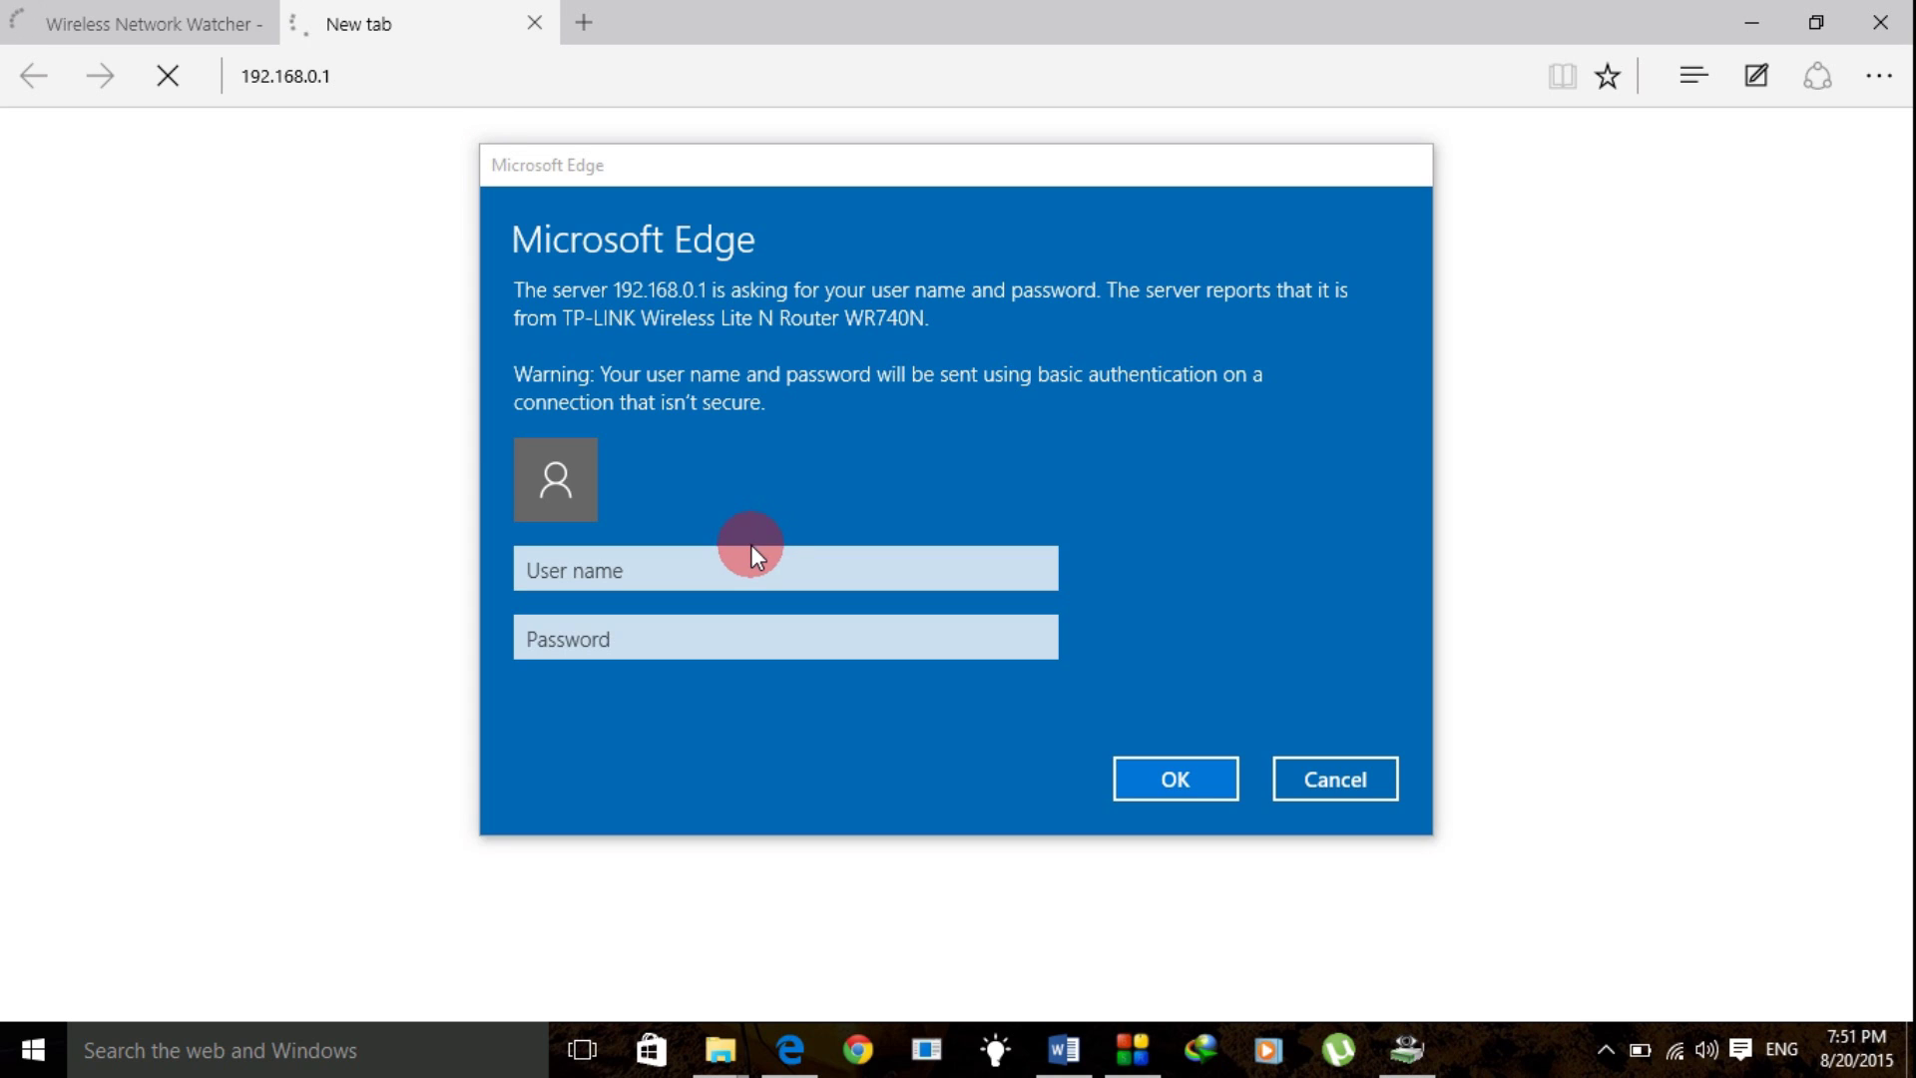
left_click(754, 549)
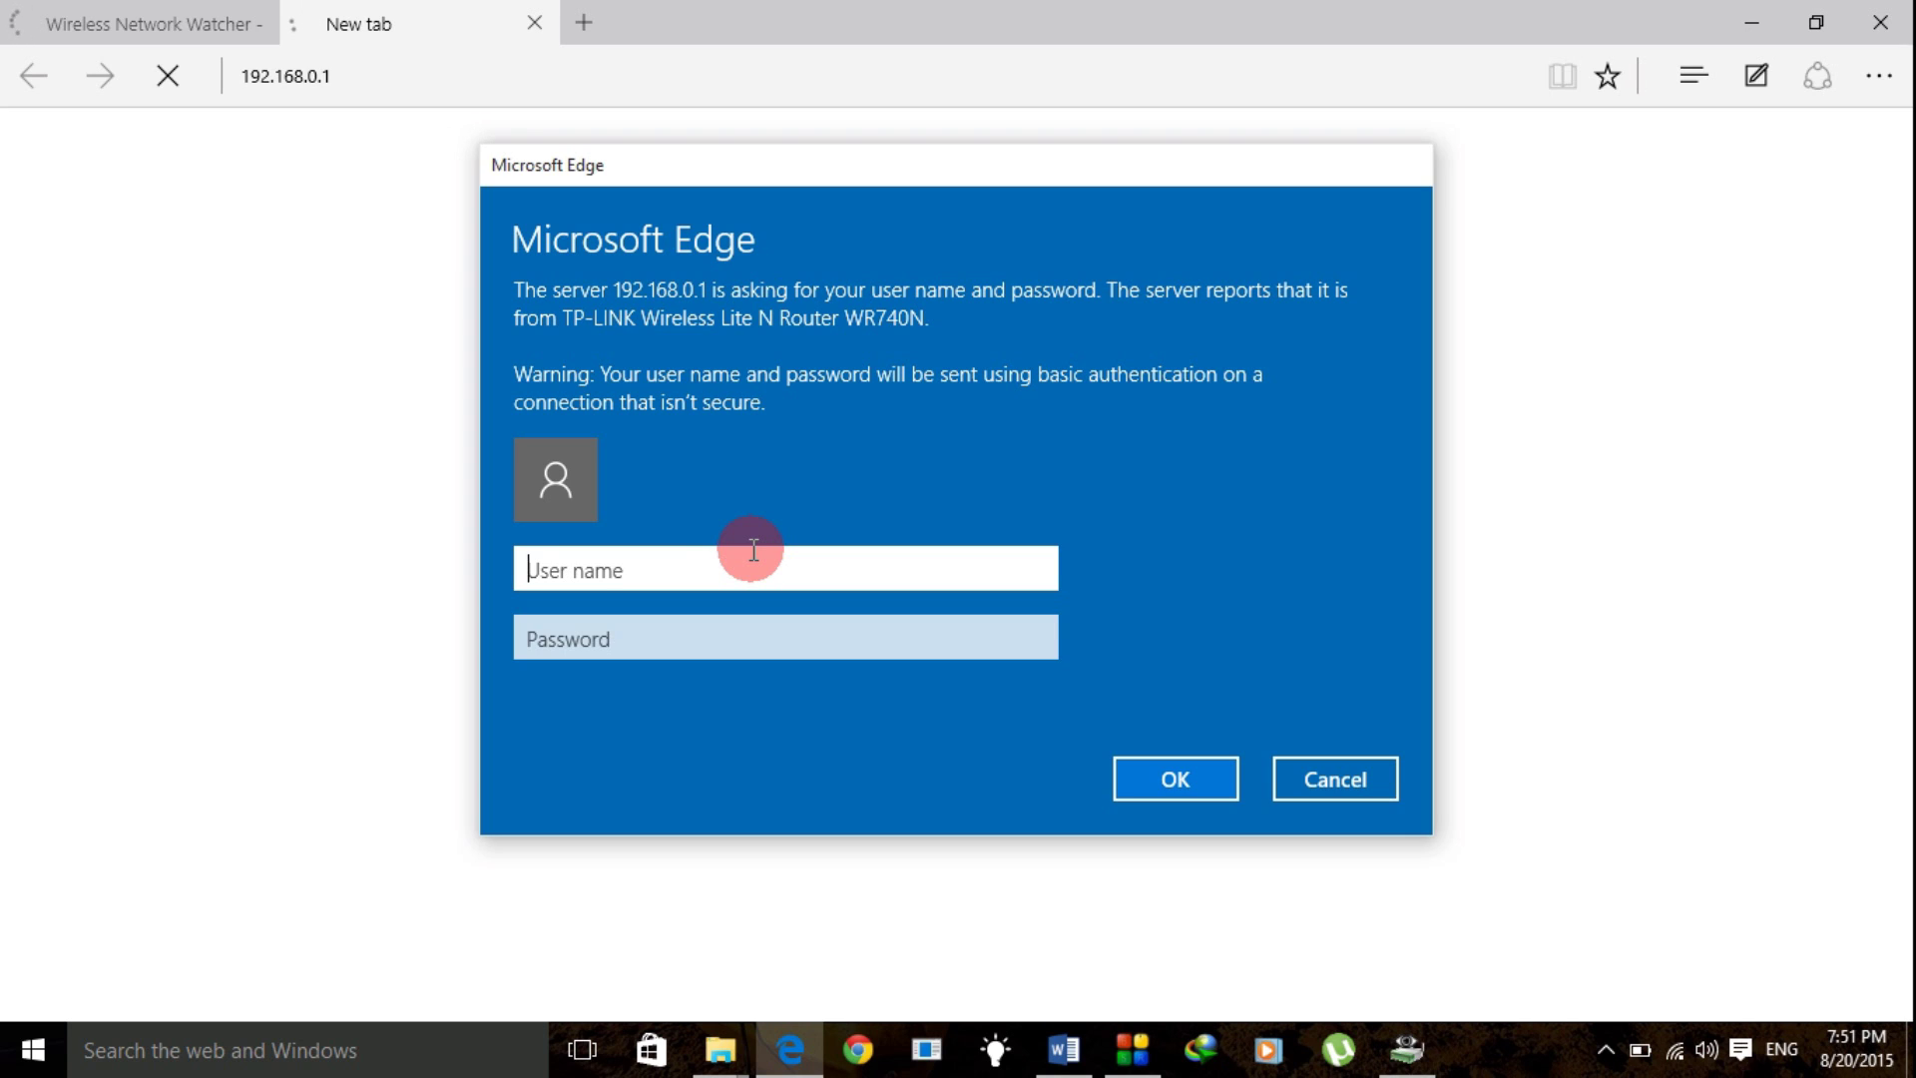
key("BackSpace")
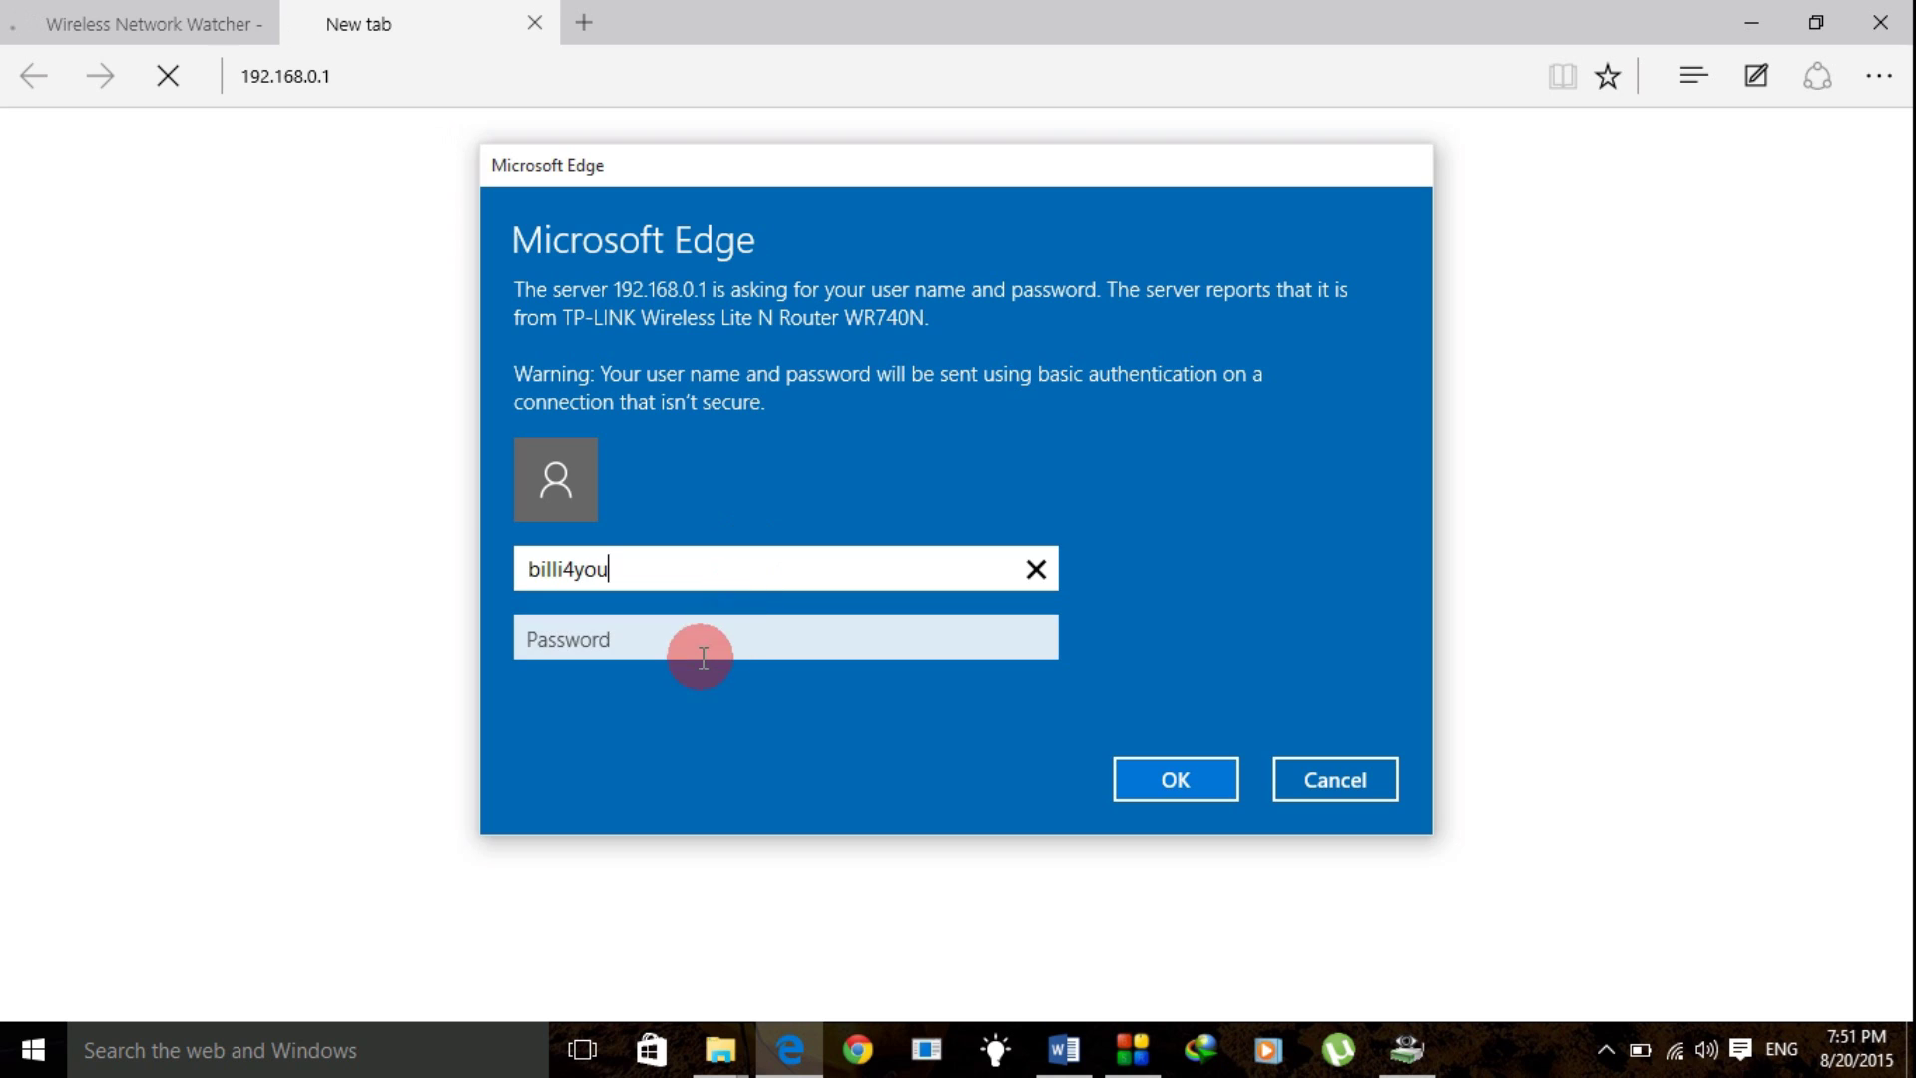
left_click(701, 655)
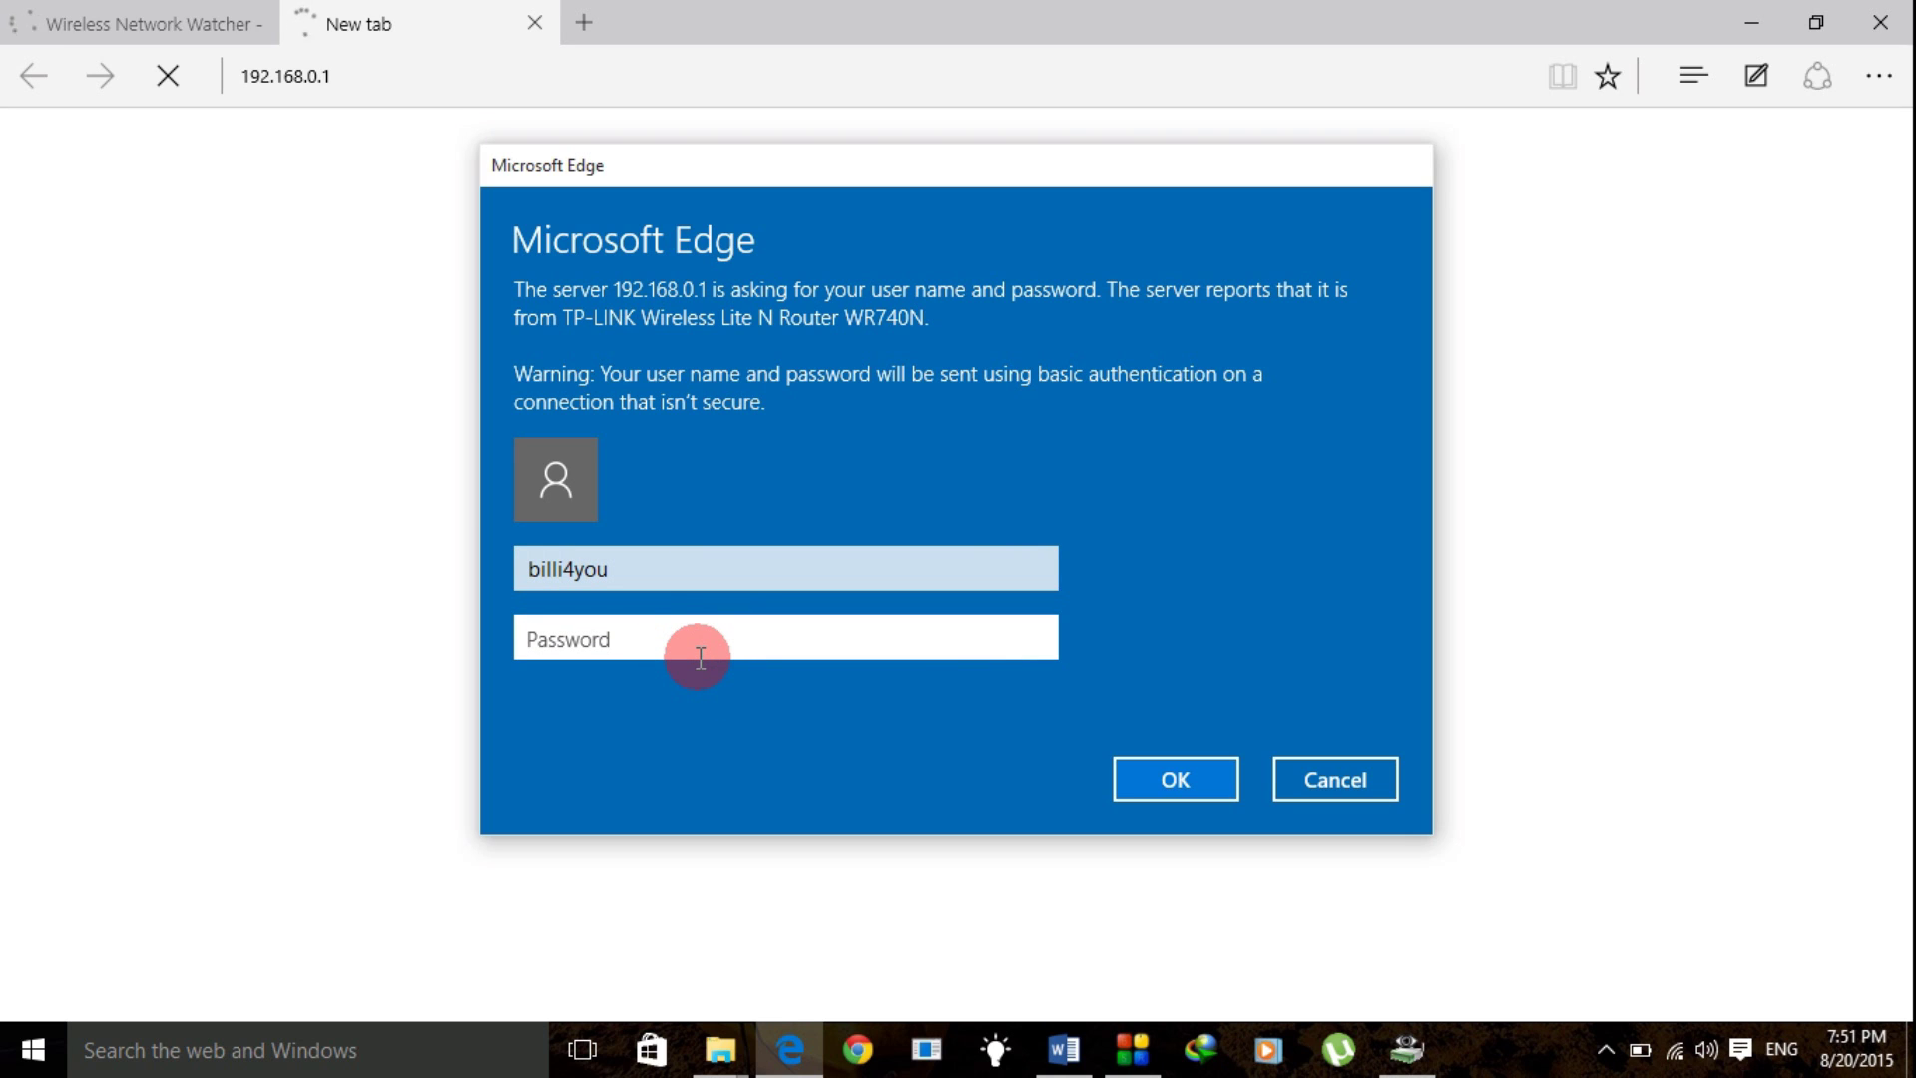
type("••••••••••")
left_click(1160, 781)
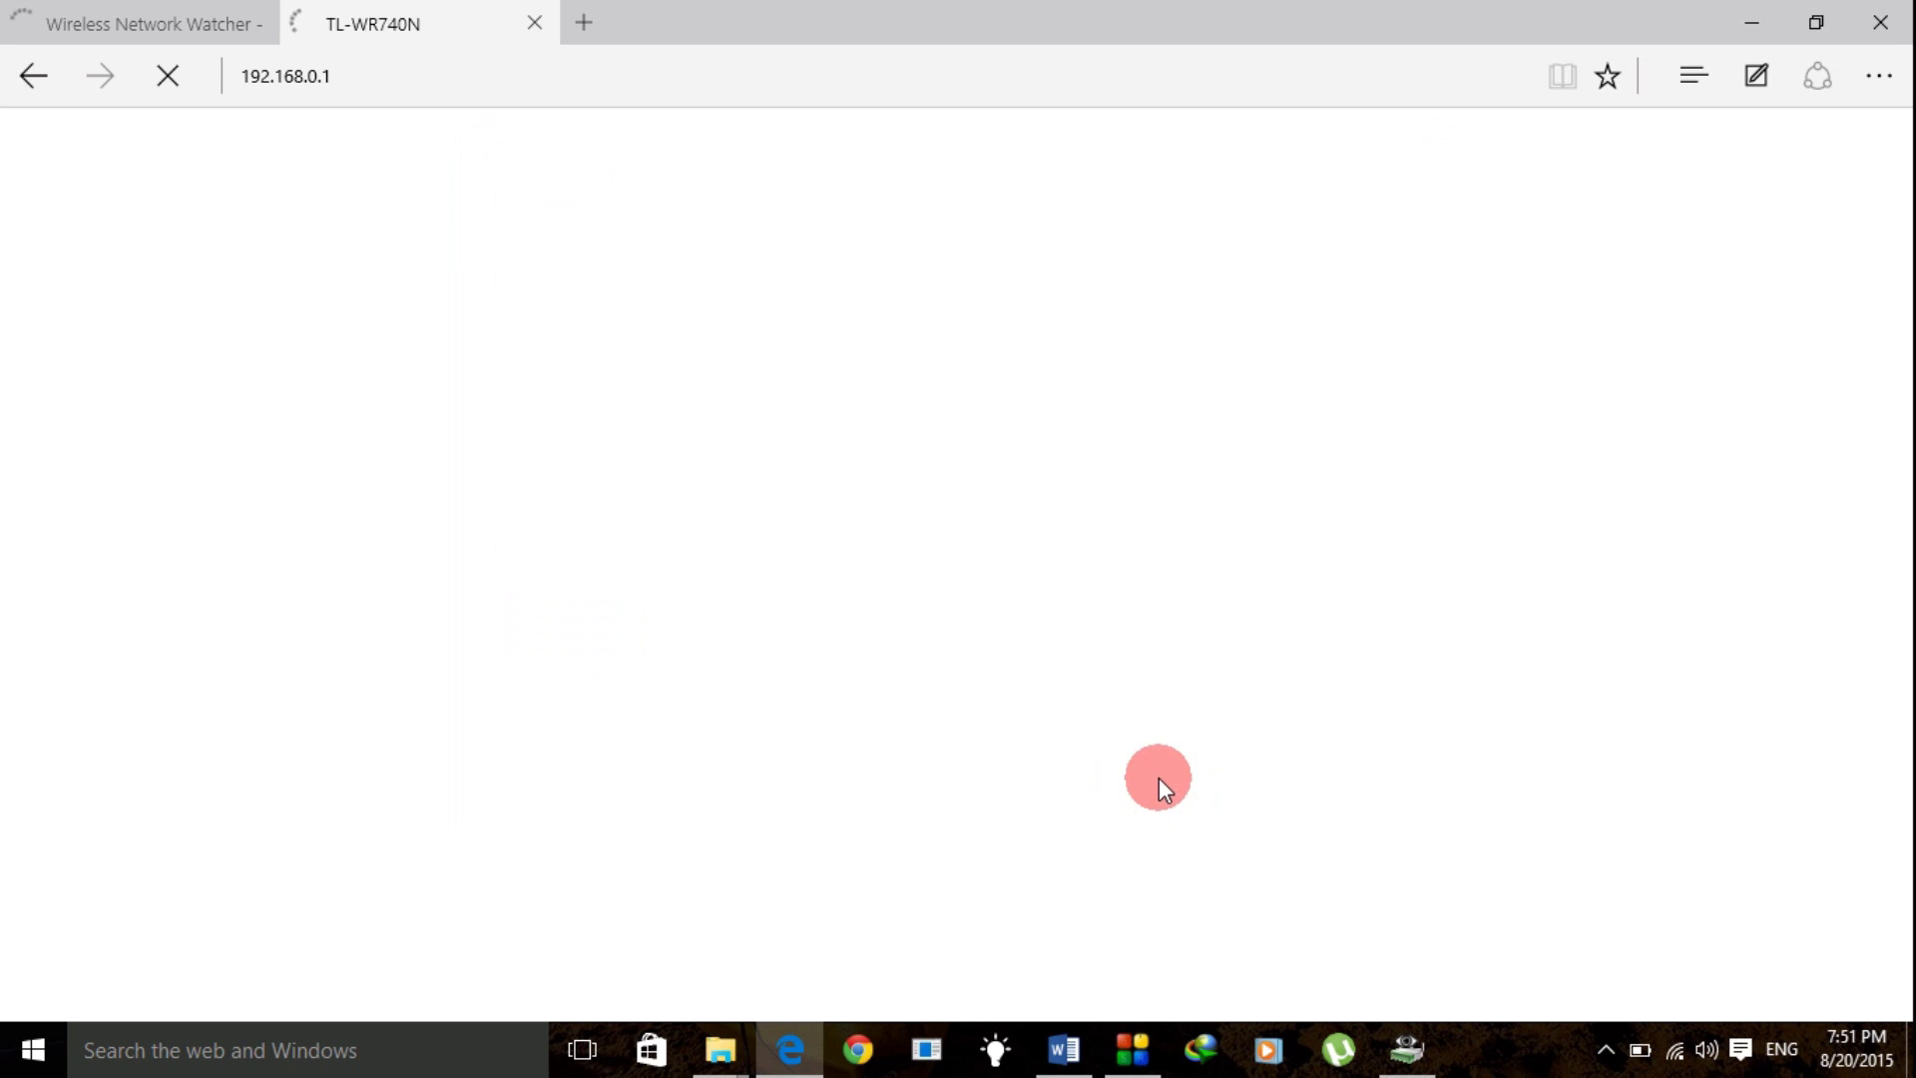
Look over the router Status page, then view DHCP Settings with pool 192.168.0.100–192.168.0.199
scroll(663, 559, "down", 3)
scroll(672, 559, "up", 3)
scroll(673, 559, "down", 2)
scroll(691, 529, "up", 2)
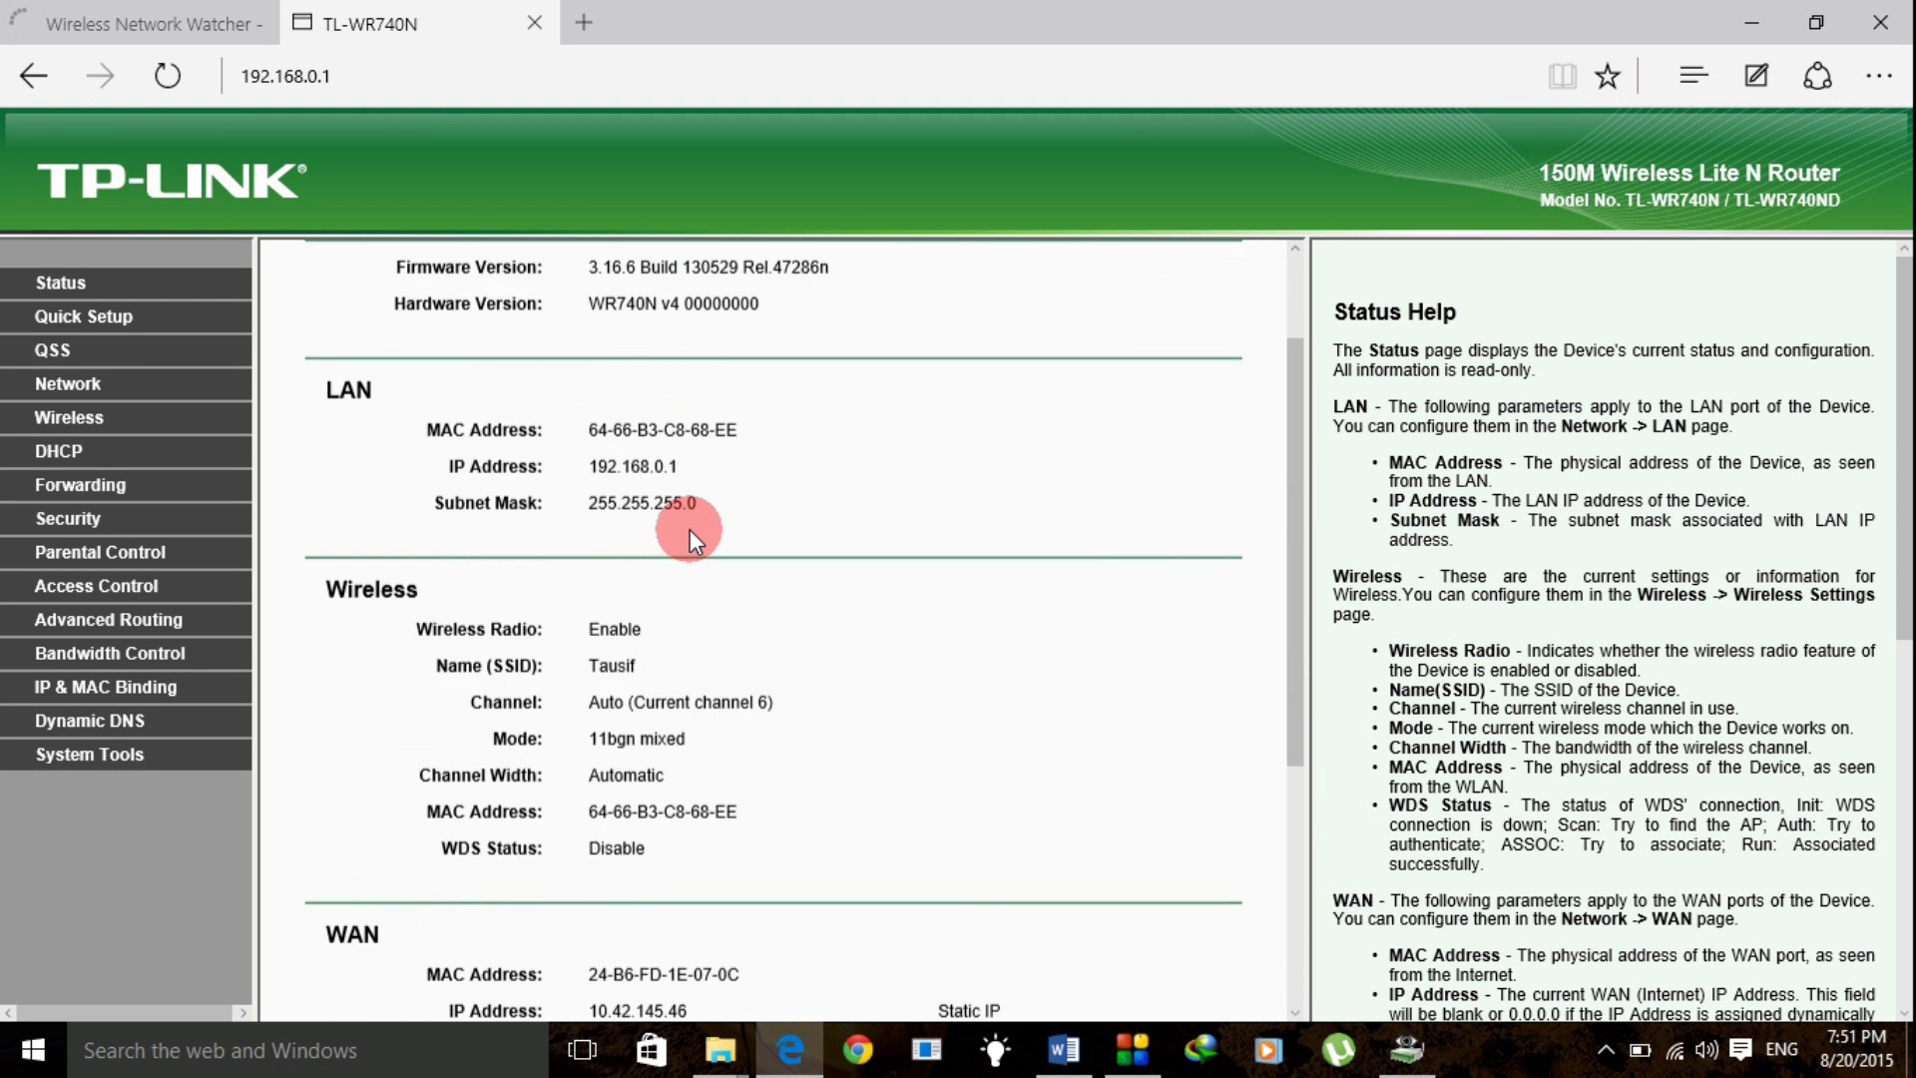
scroll(690, 529, "down", 7)
scroll(690, 529, "up", 6)
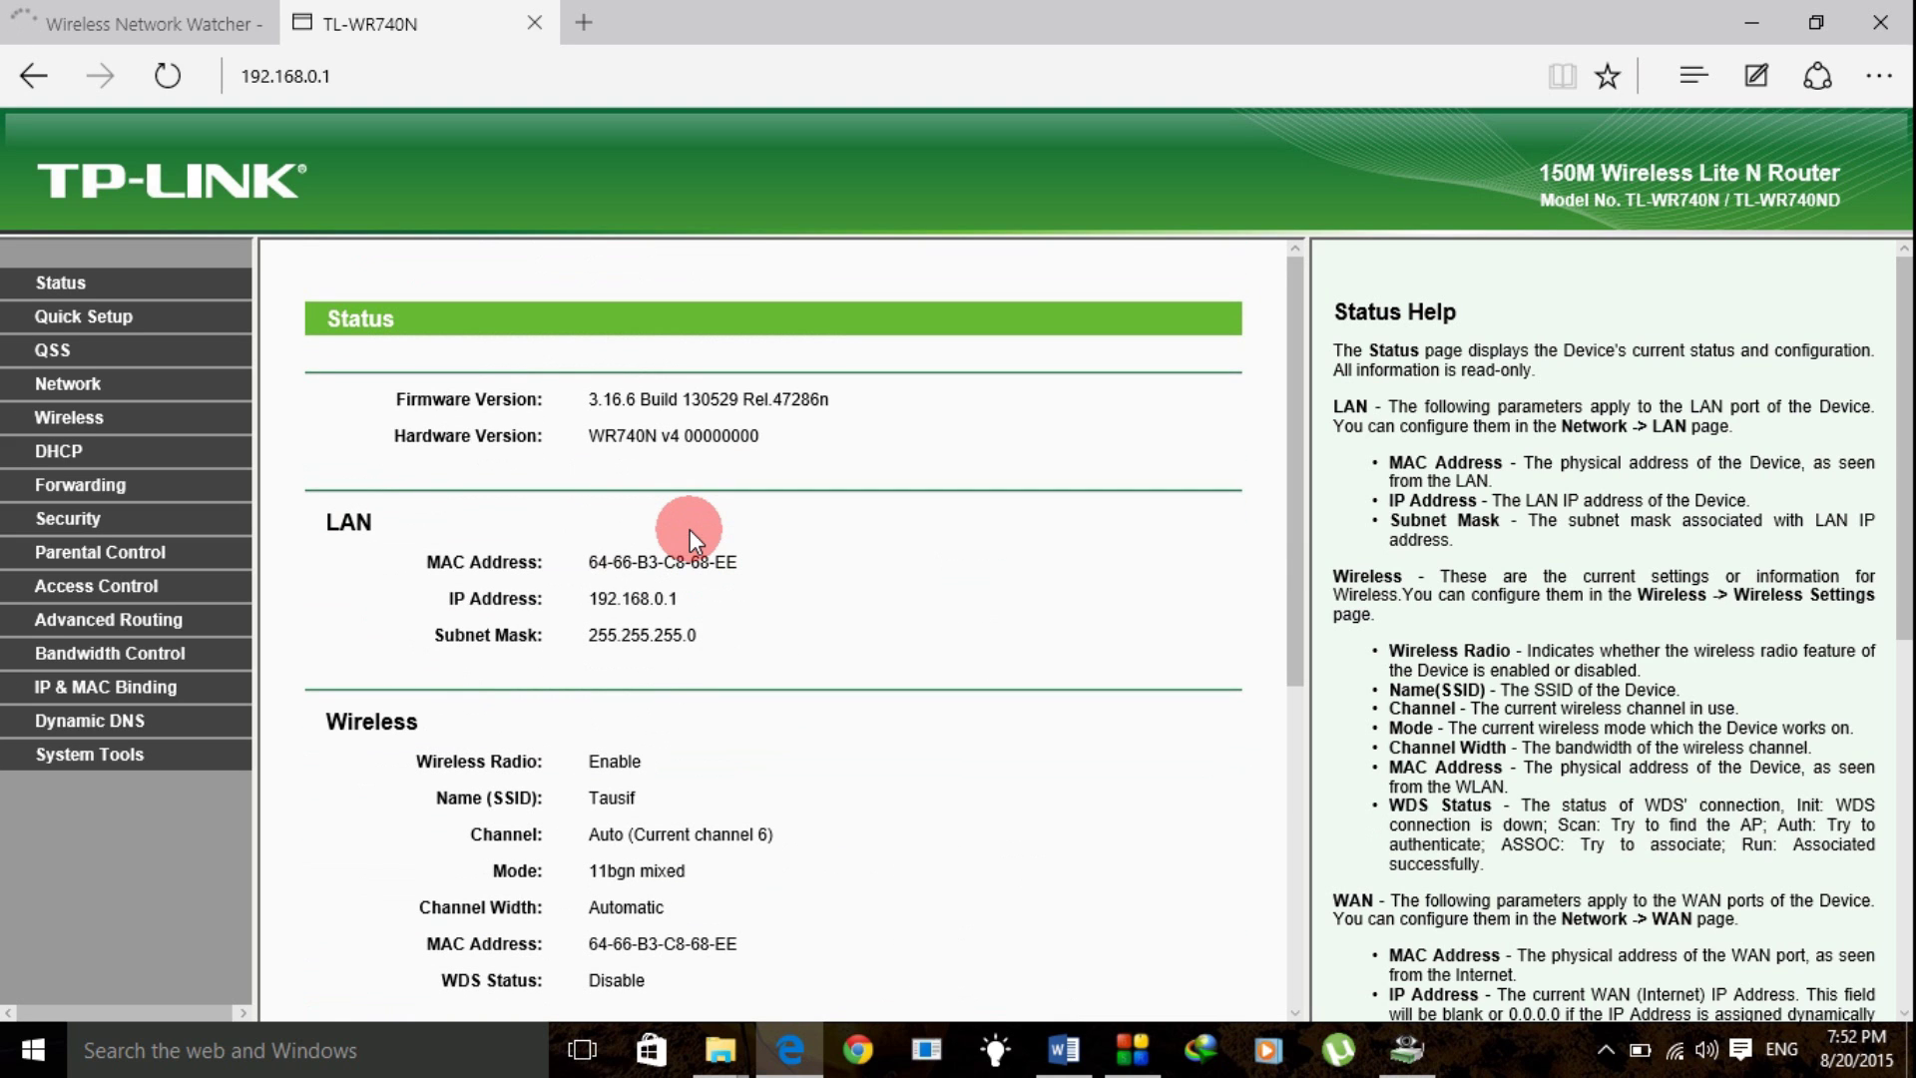
scroll(690, 529, "down", 5)
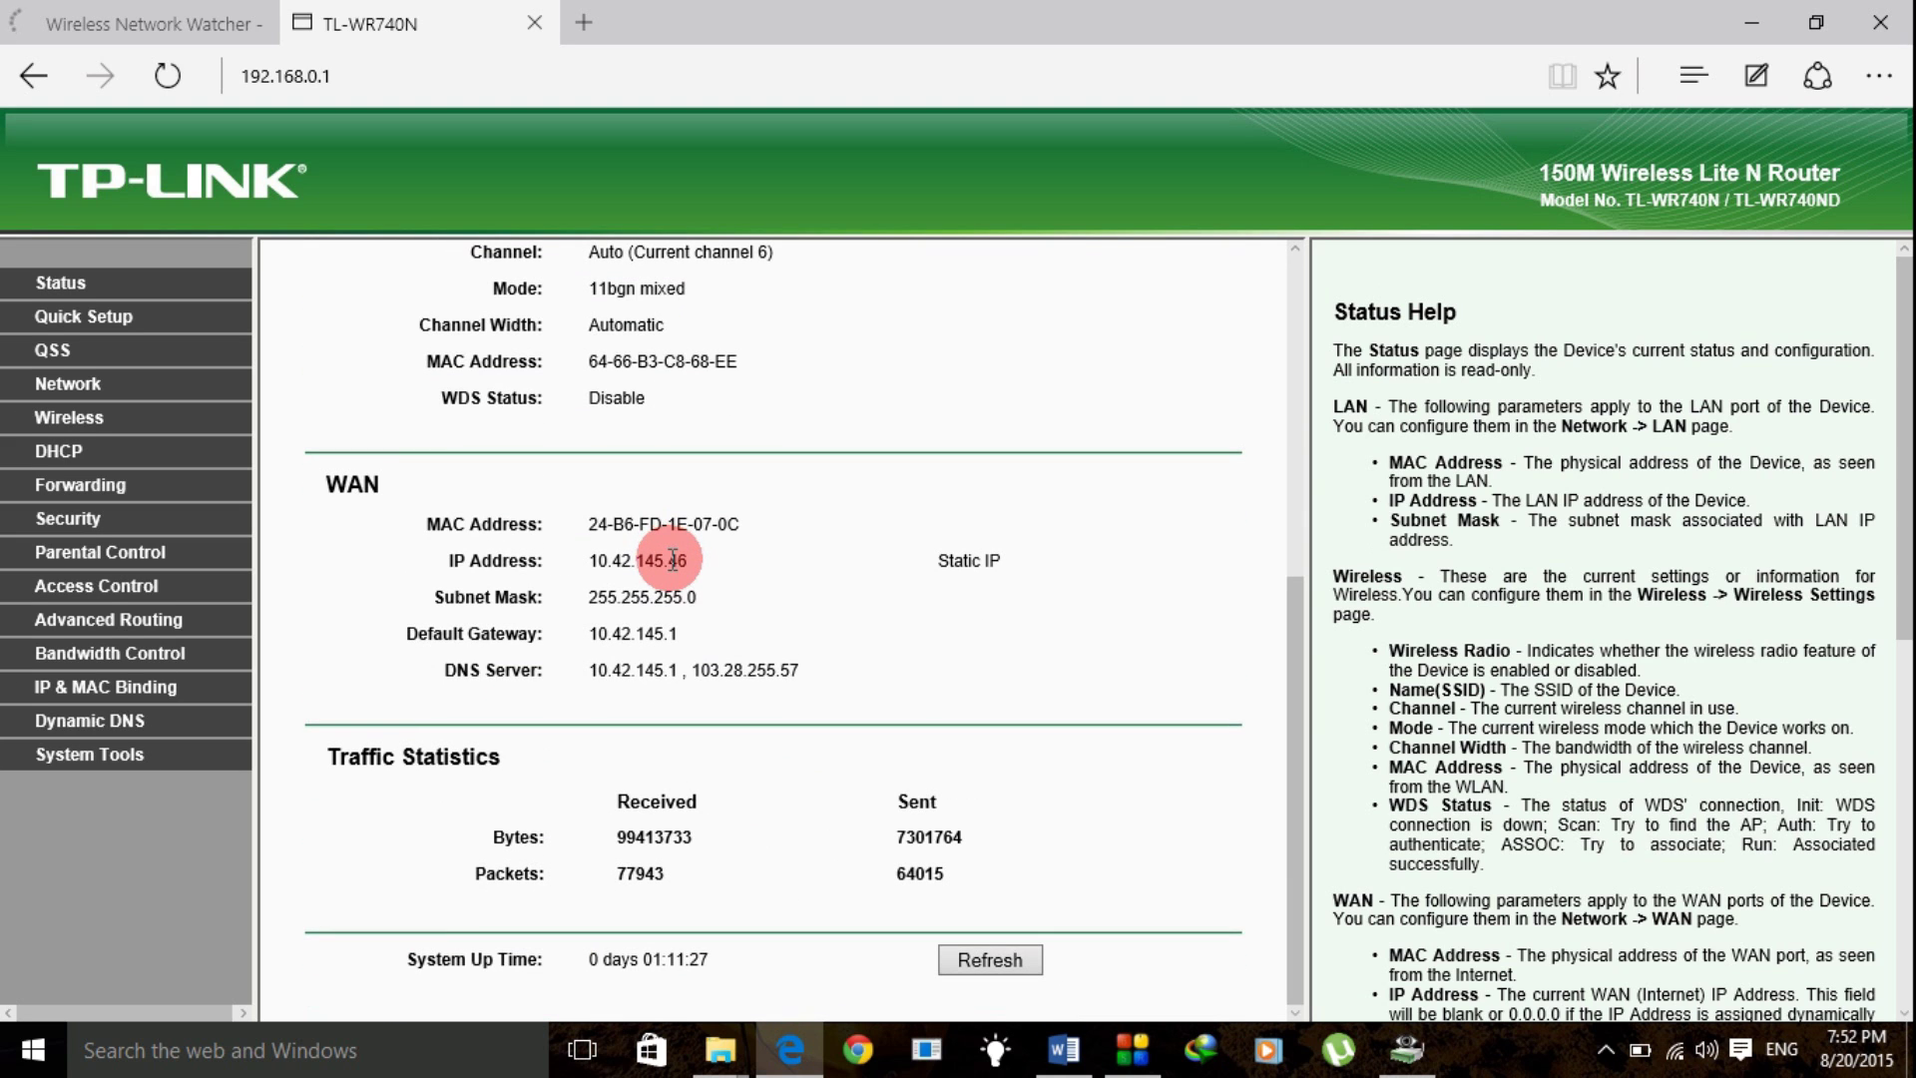
scroll(673, 559, "up", 5)
scroll(671, 559, "down", 4)
scroll(670, 559, "up", 4)
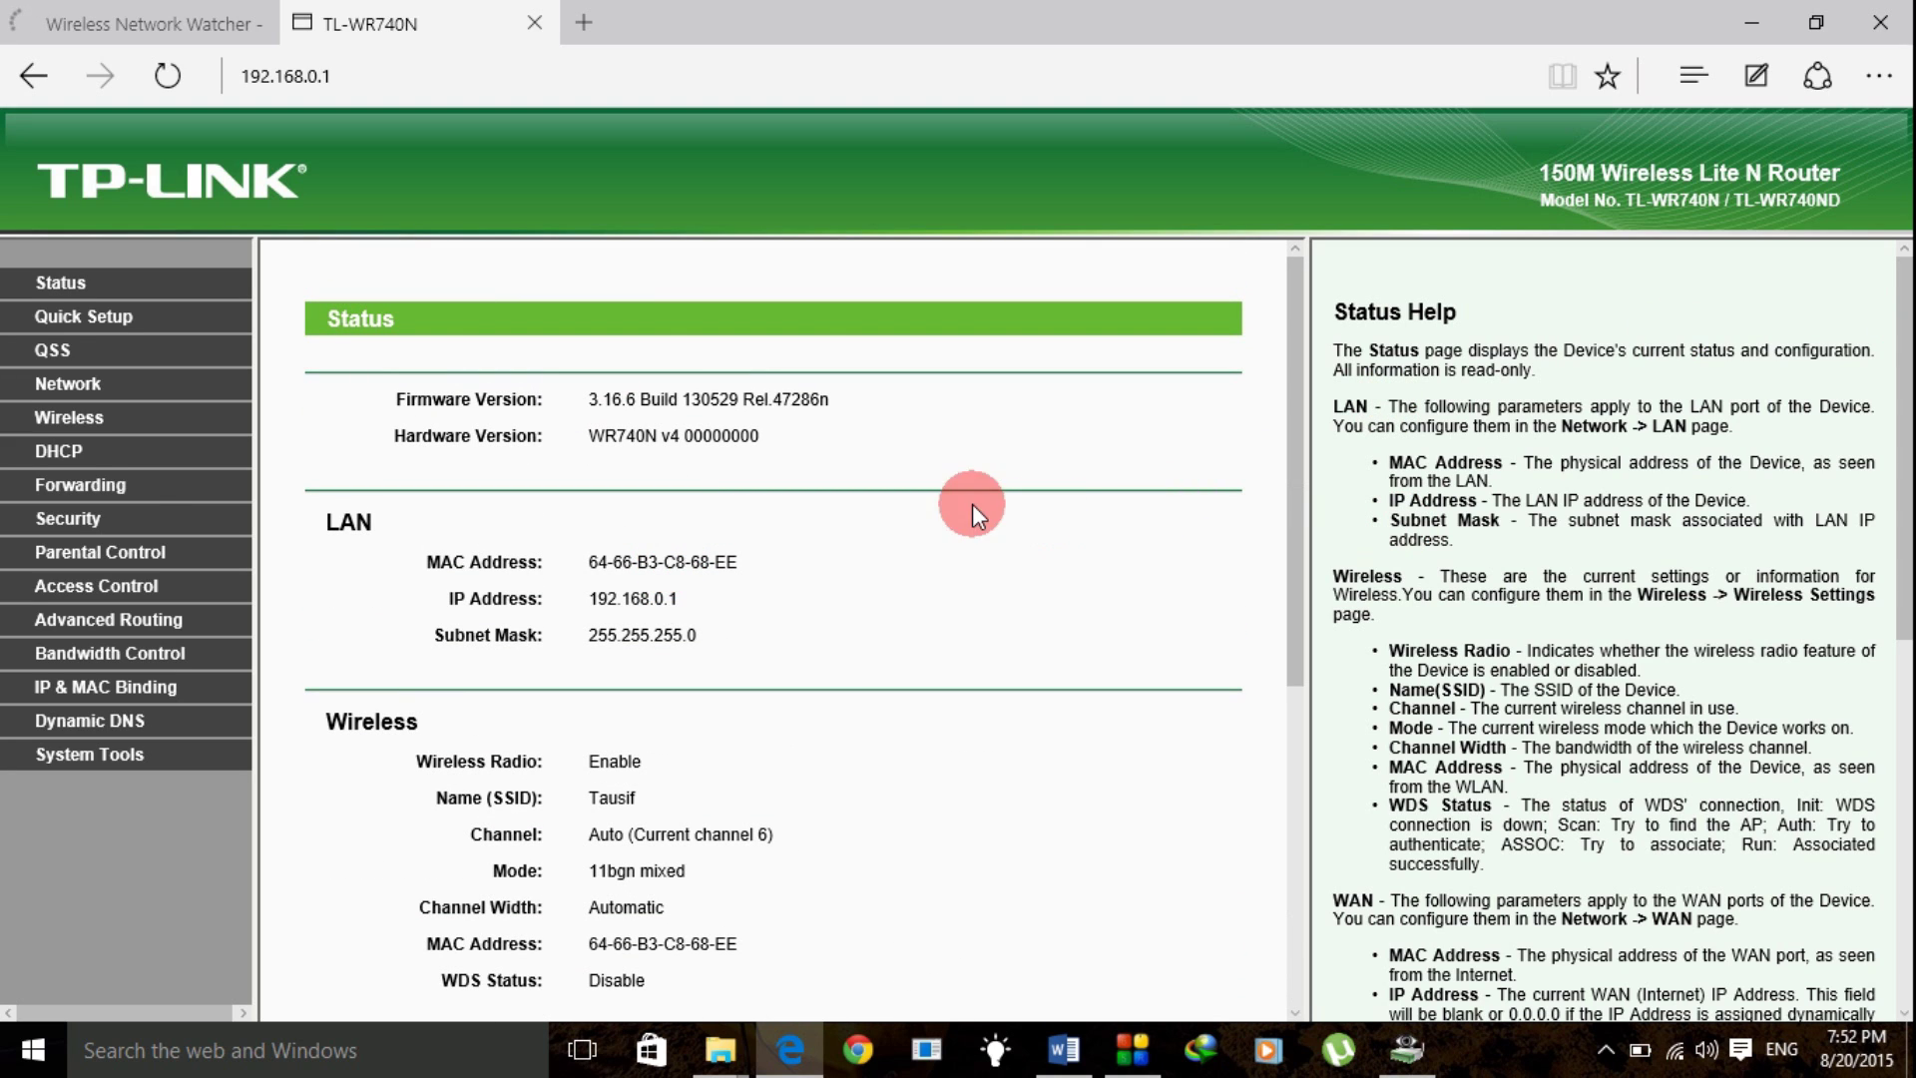
left_click(57, 451)
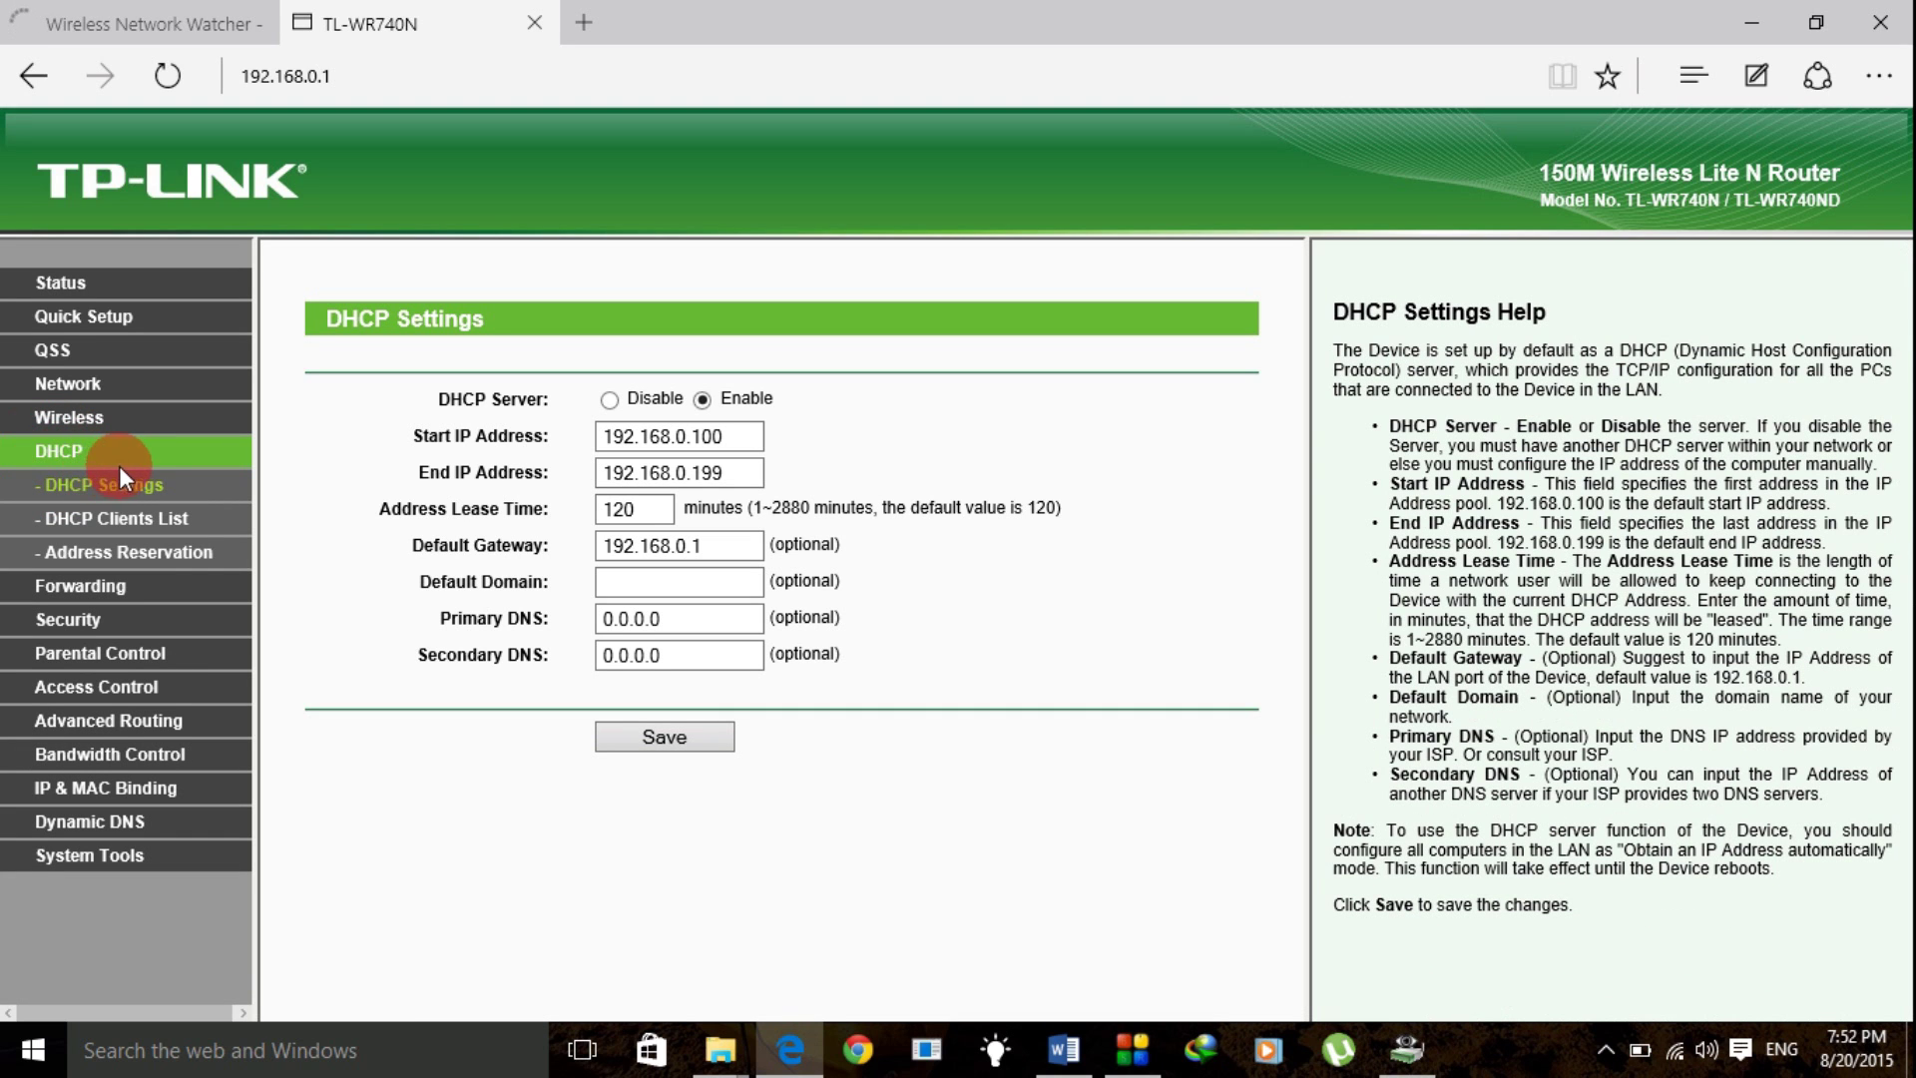
View the DHCP Clients List showing 192.168.0.100, .101 and .105
left_click(92, 521)
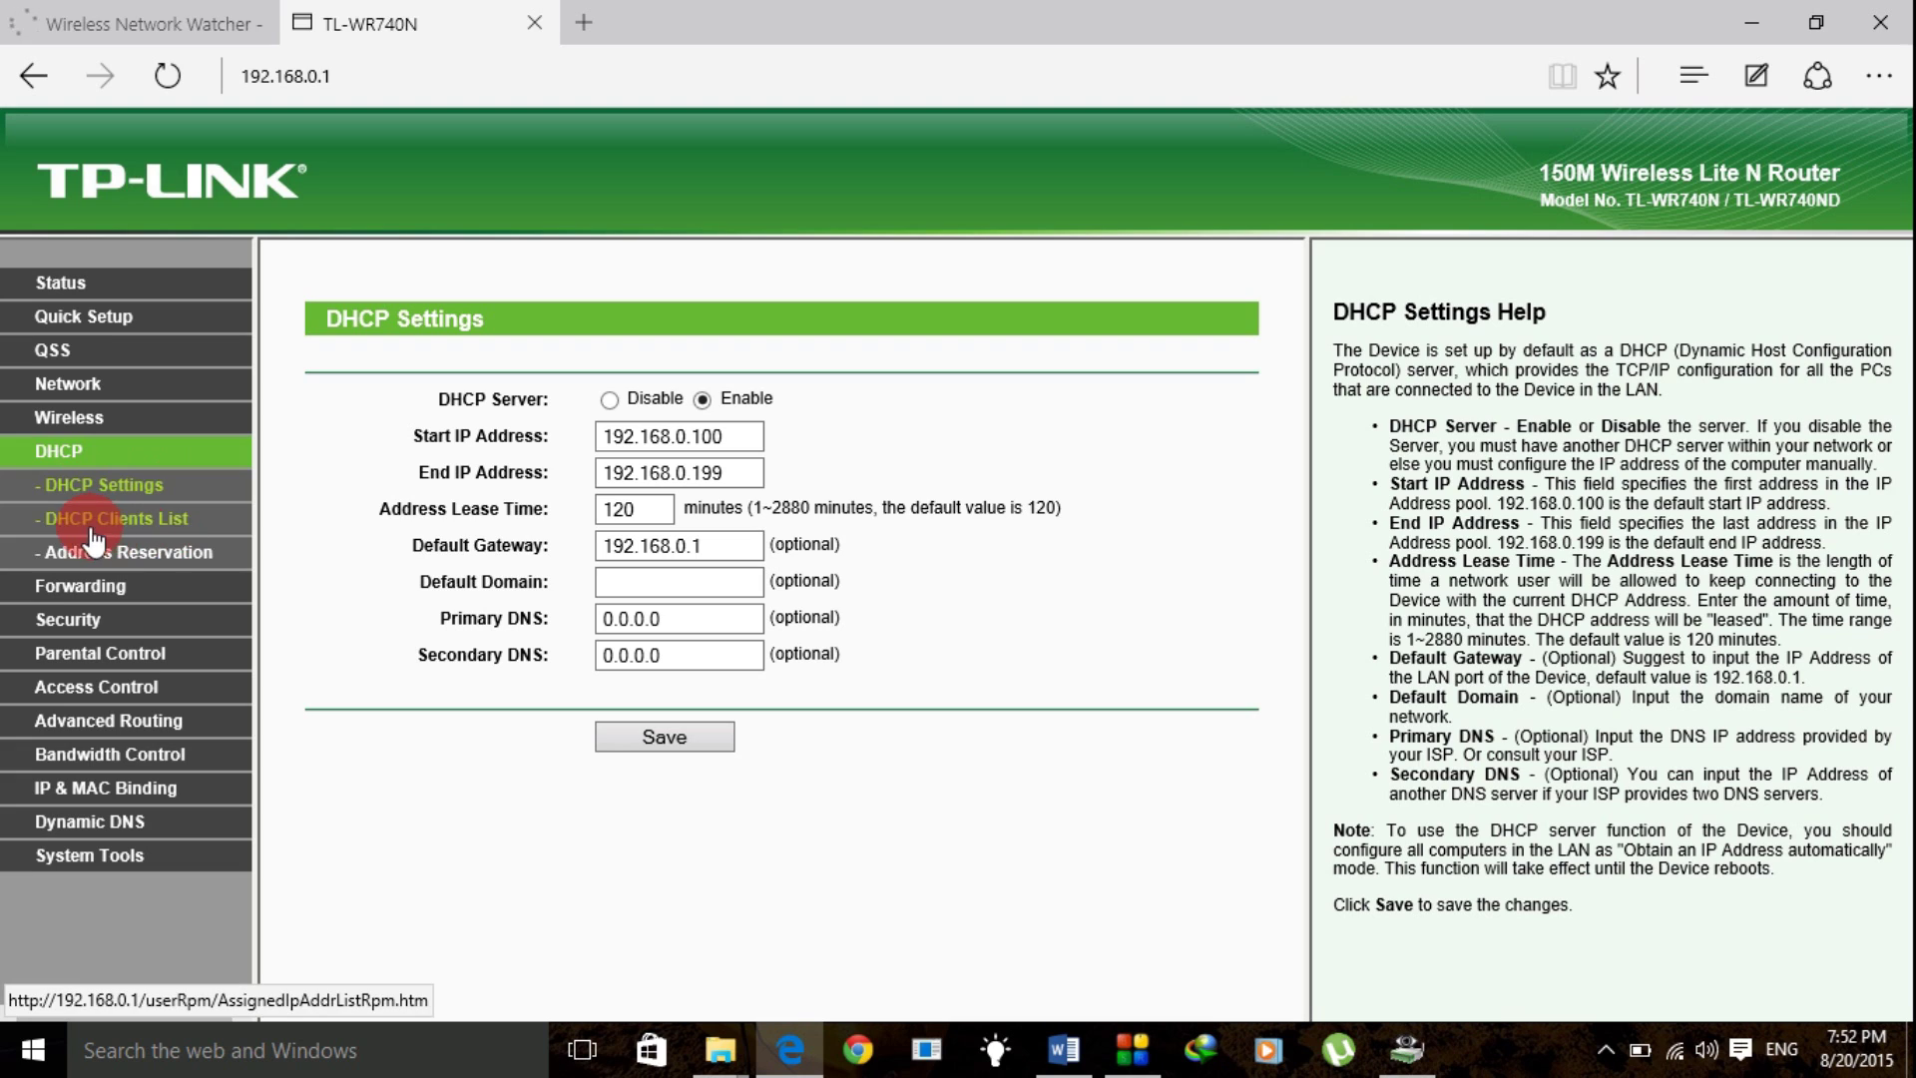
left_click(153, 536)
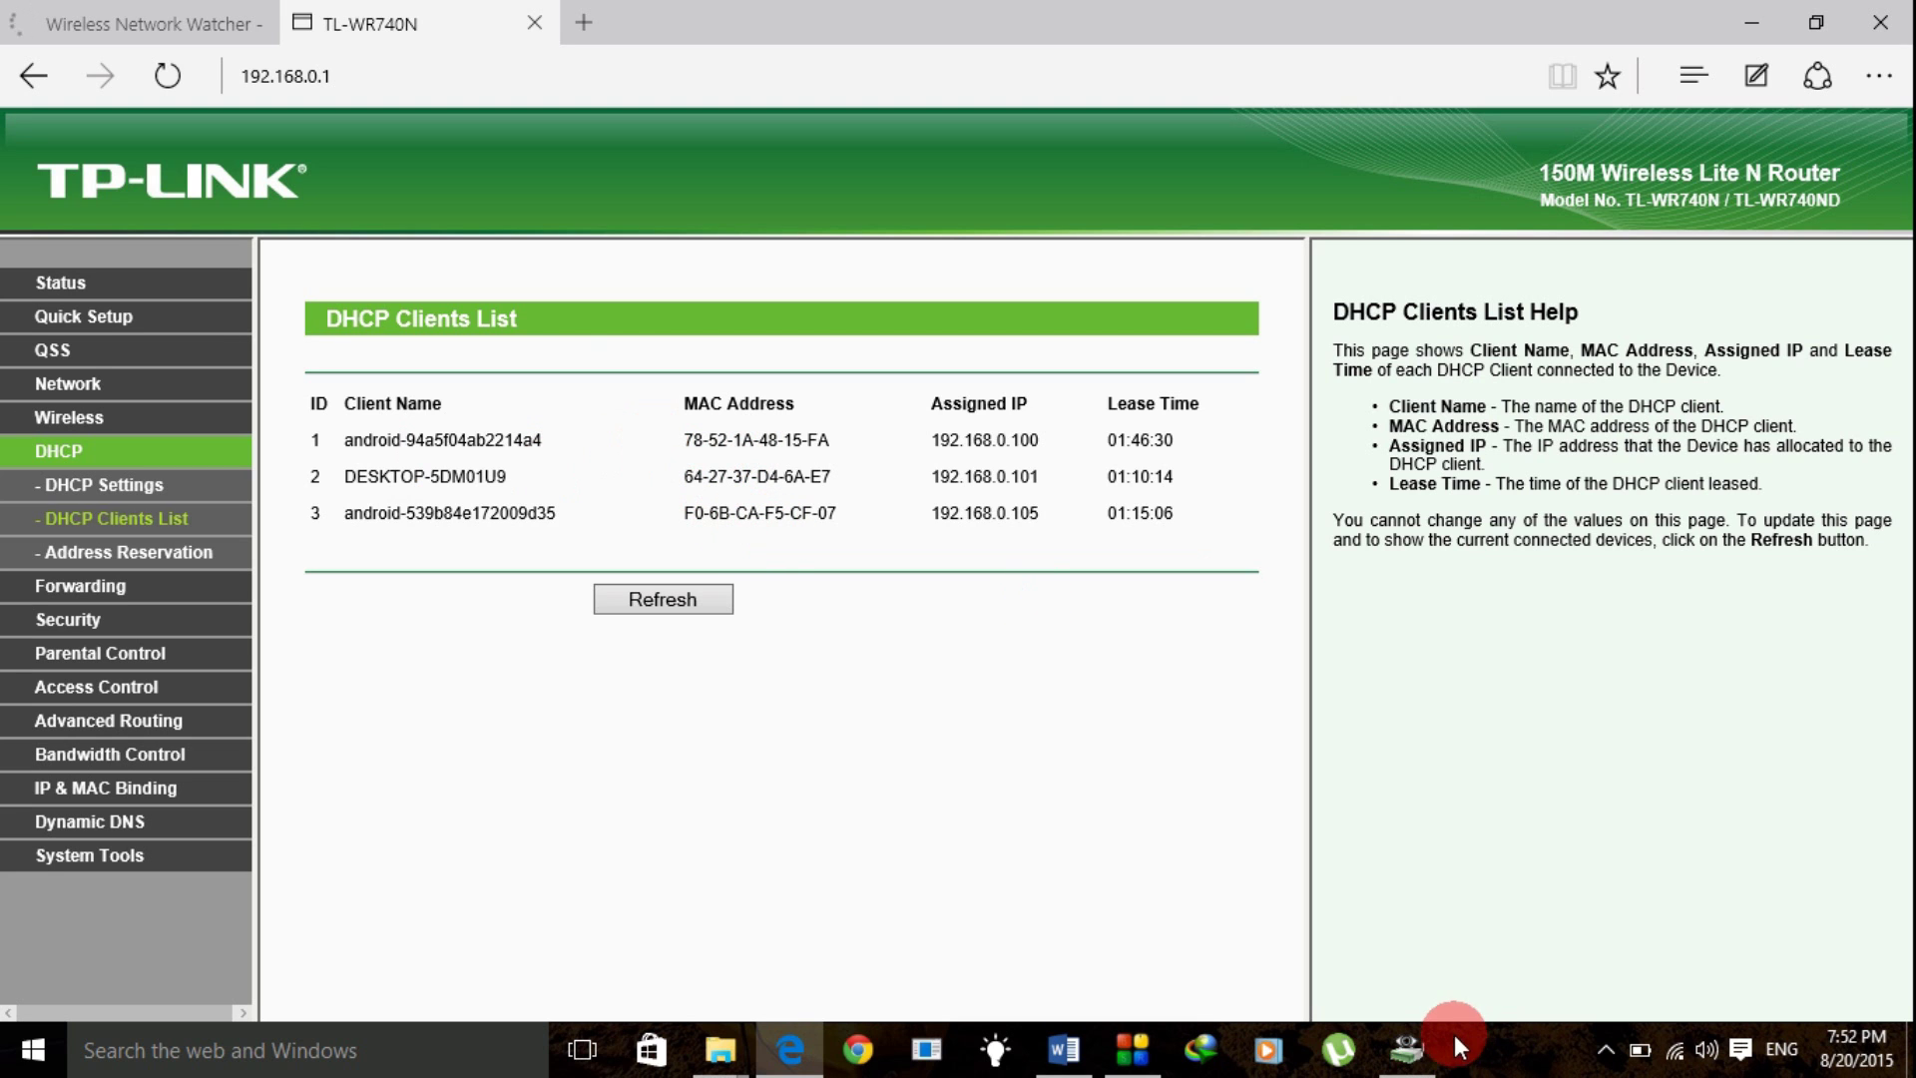
left_click(1427, 1048)
Place Wireless Network Watcher beside the DHCP table and compare devices .101, .100 and .105
double_click(822, 28)
left_click_drag(858, 224, 1390, 273)
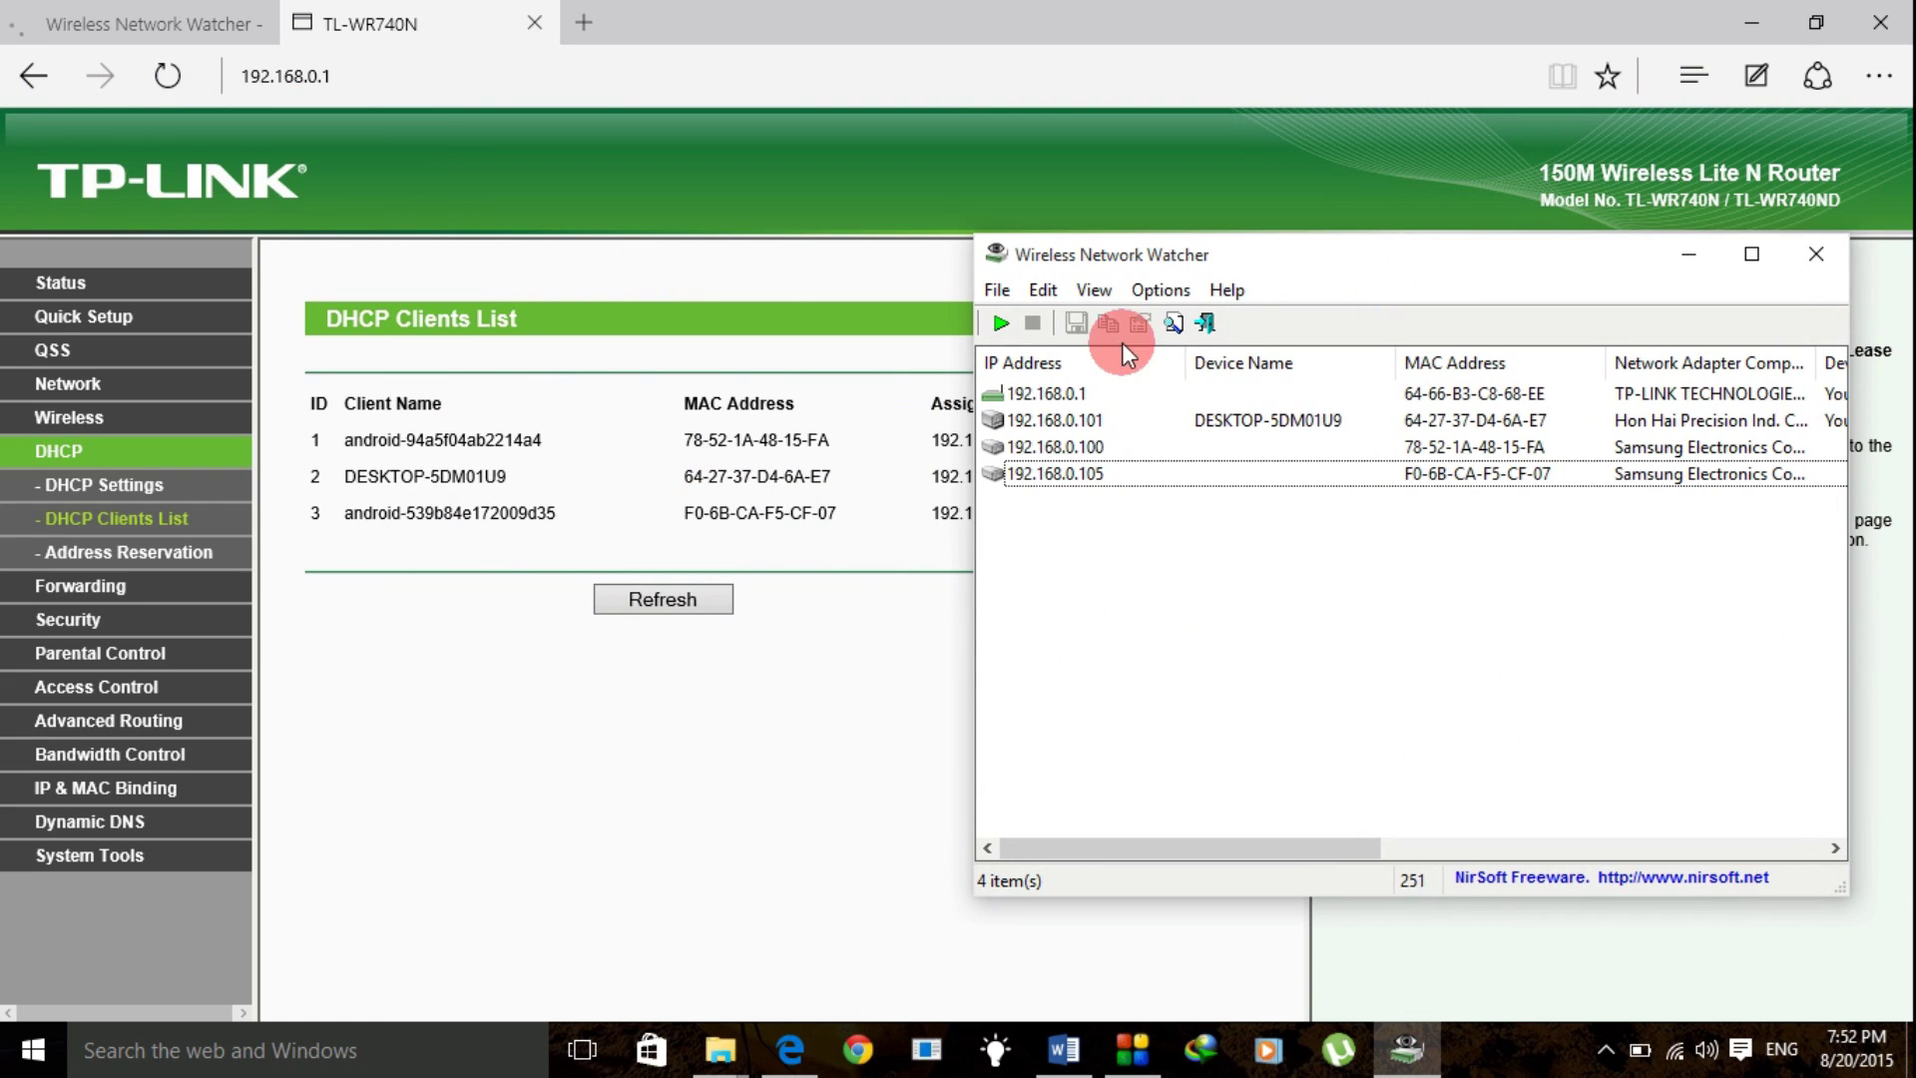
left_click_drag(1198, 248, 1385, 295)
left_click(1433, 451)
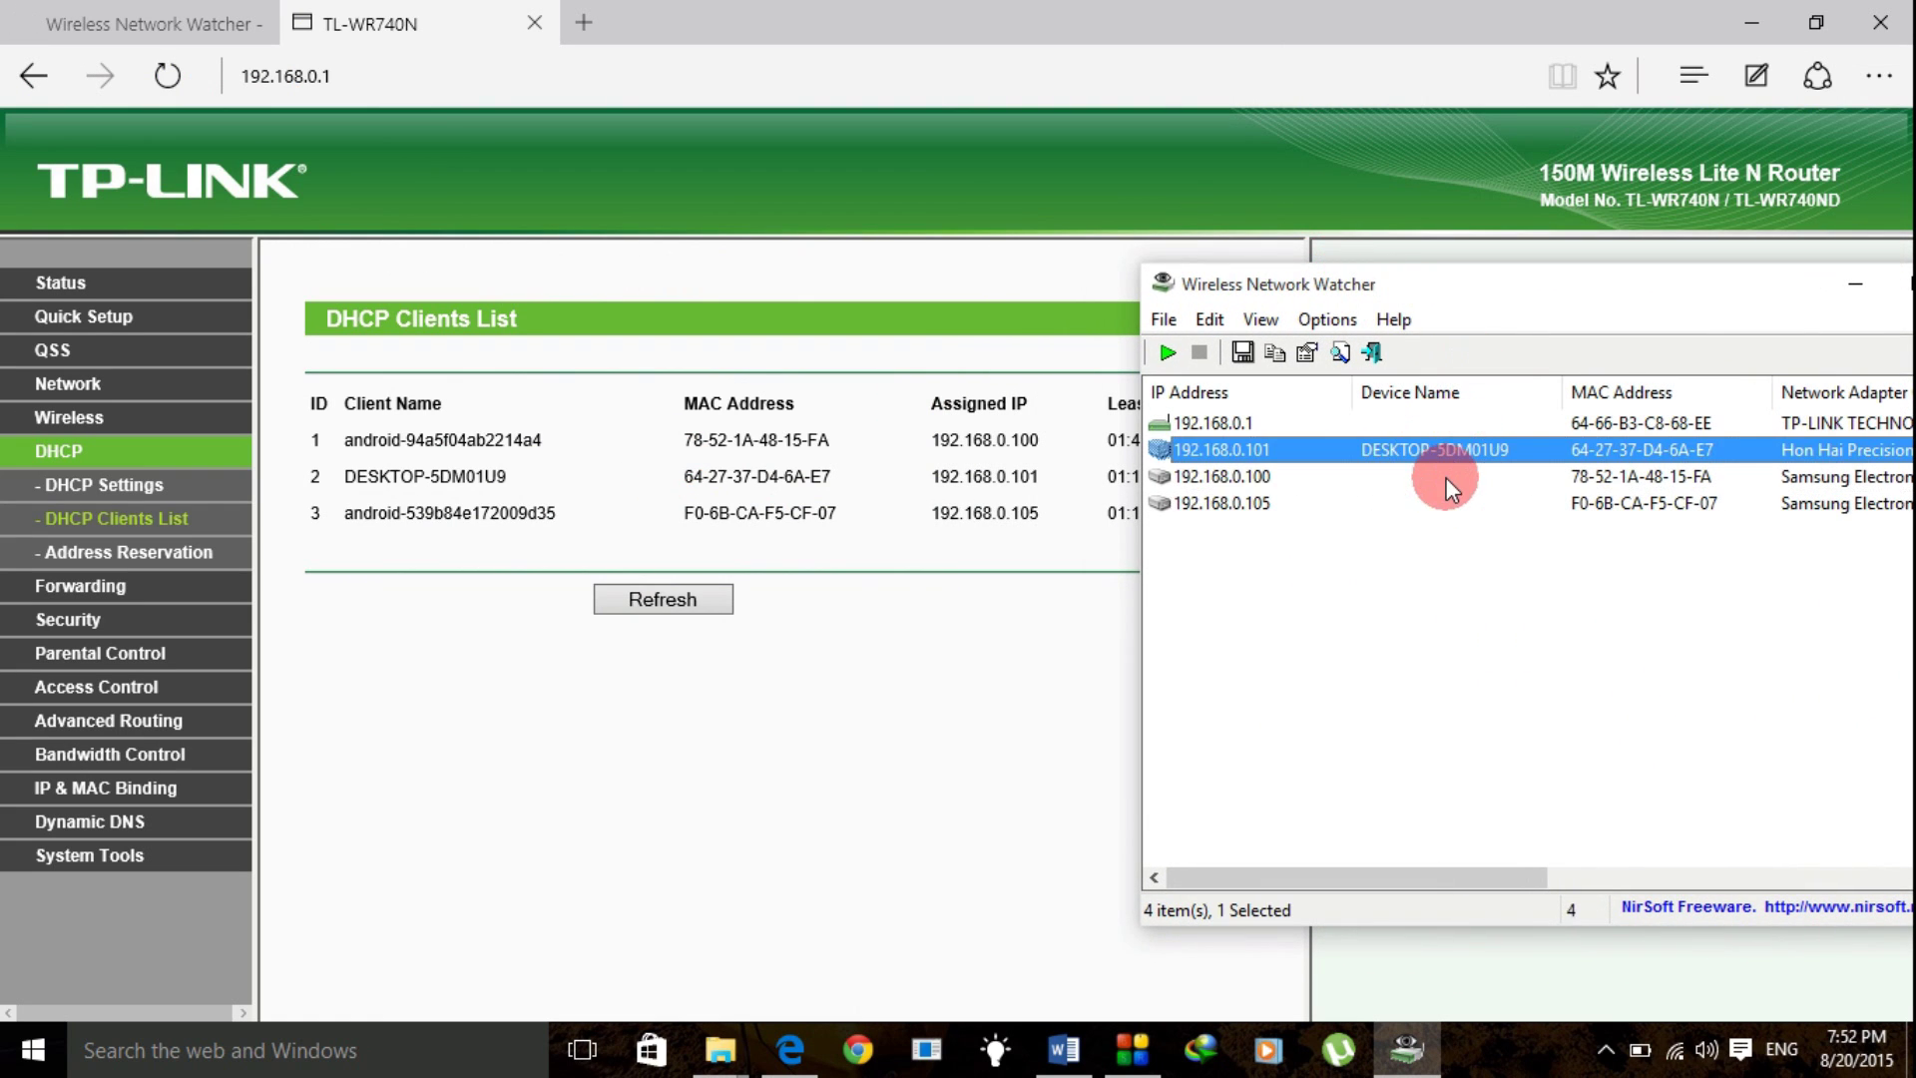
left_click(1437, 477)
left_click(1427, 505)
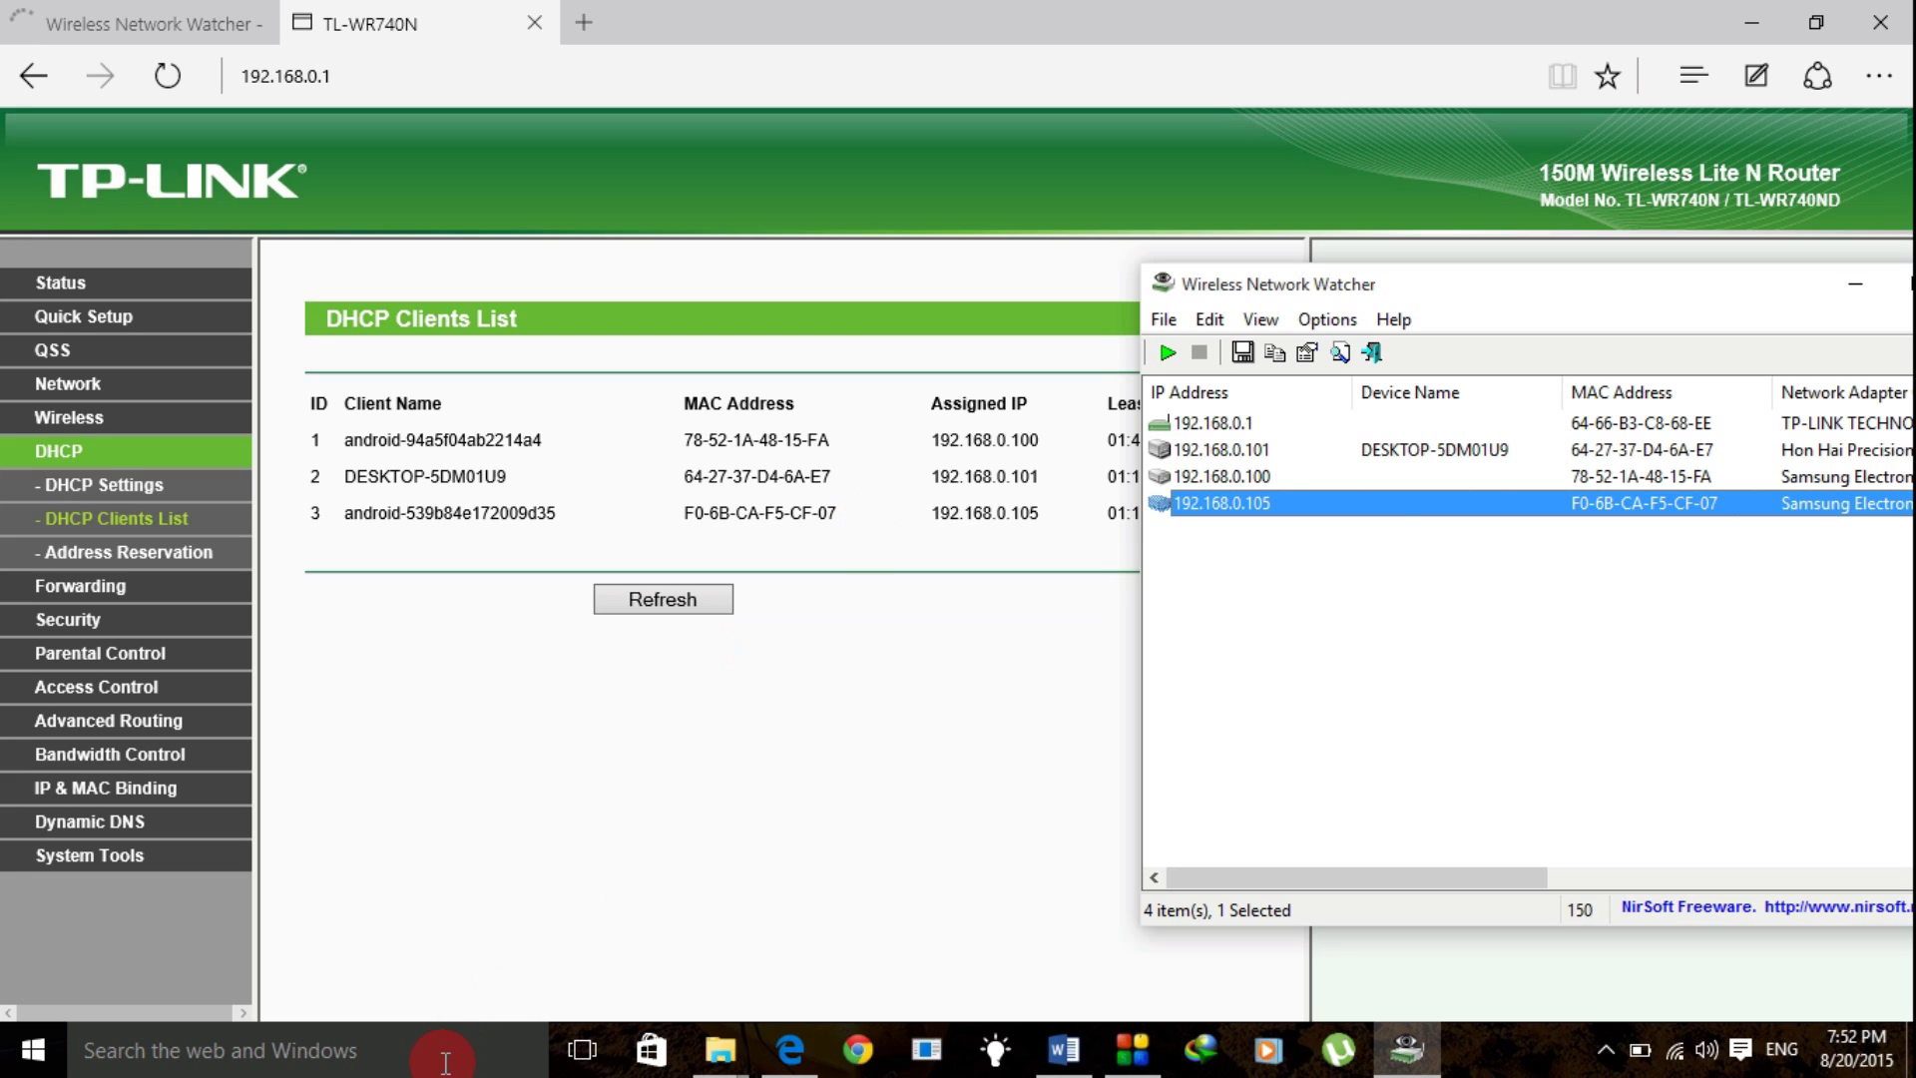
Search Windows for cmd and launch Command Prompt
left_click(441, 1053)
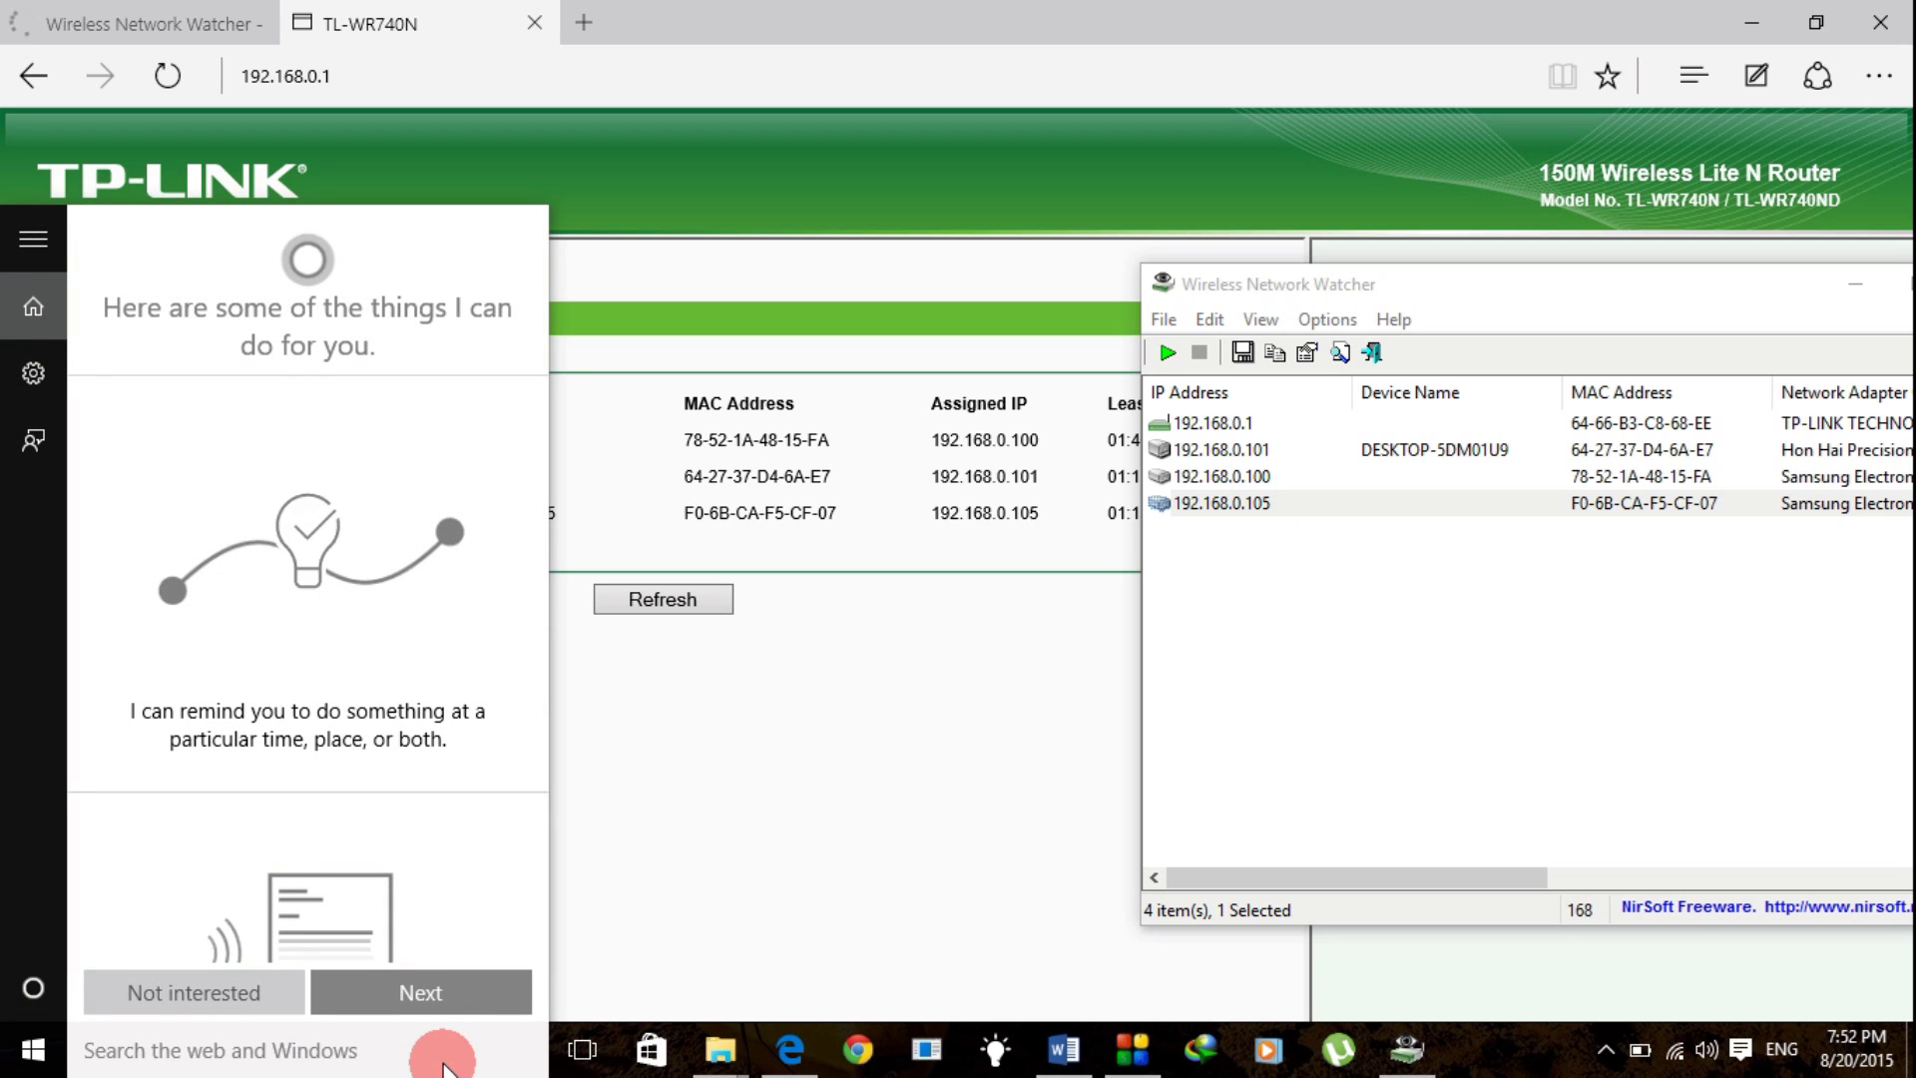
type("cmd")
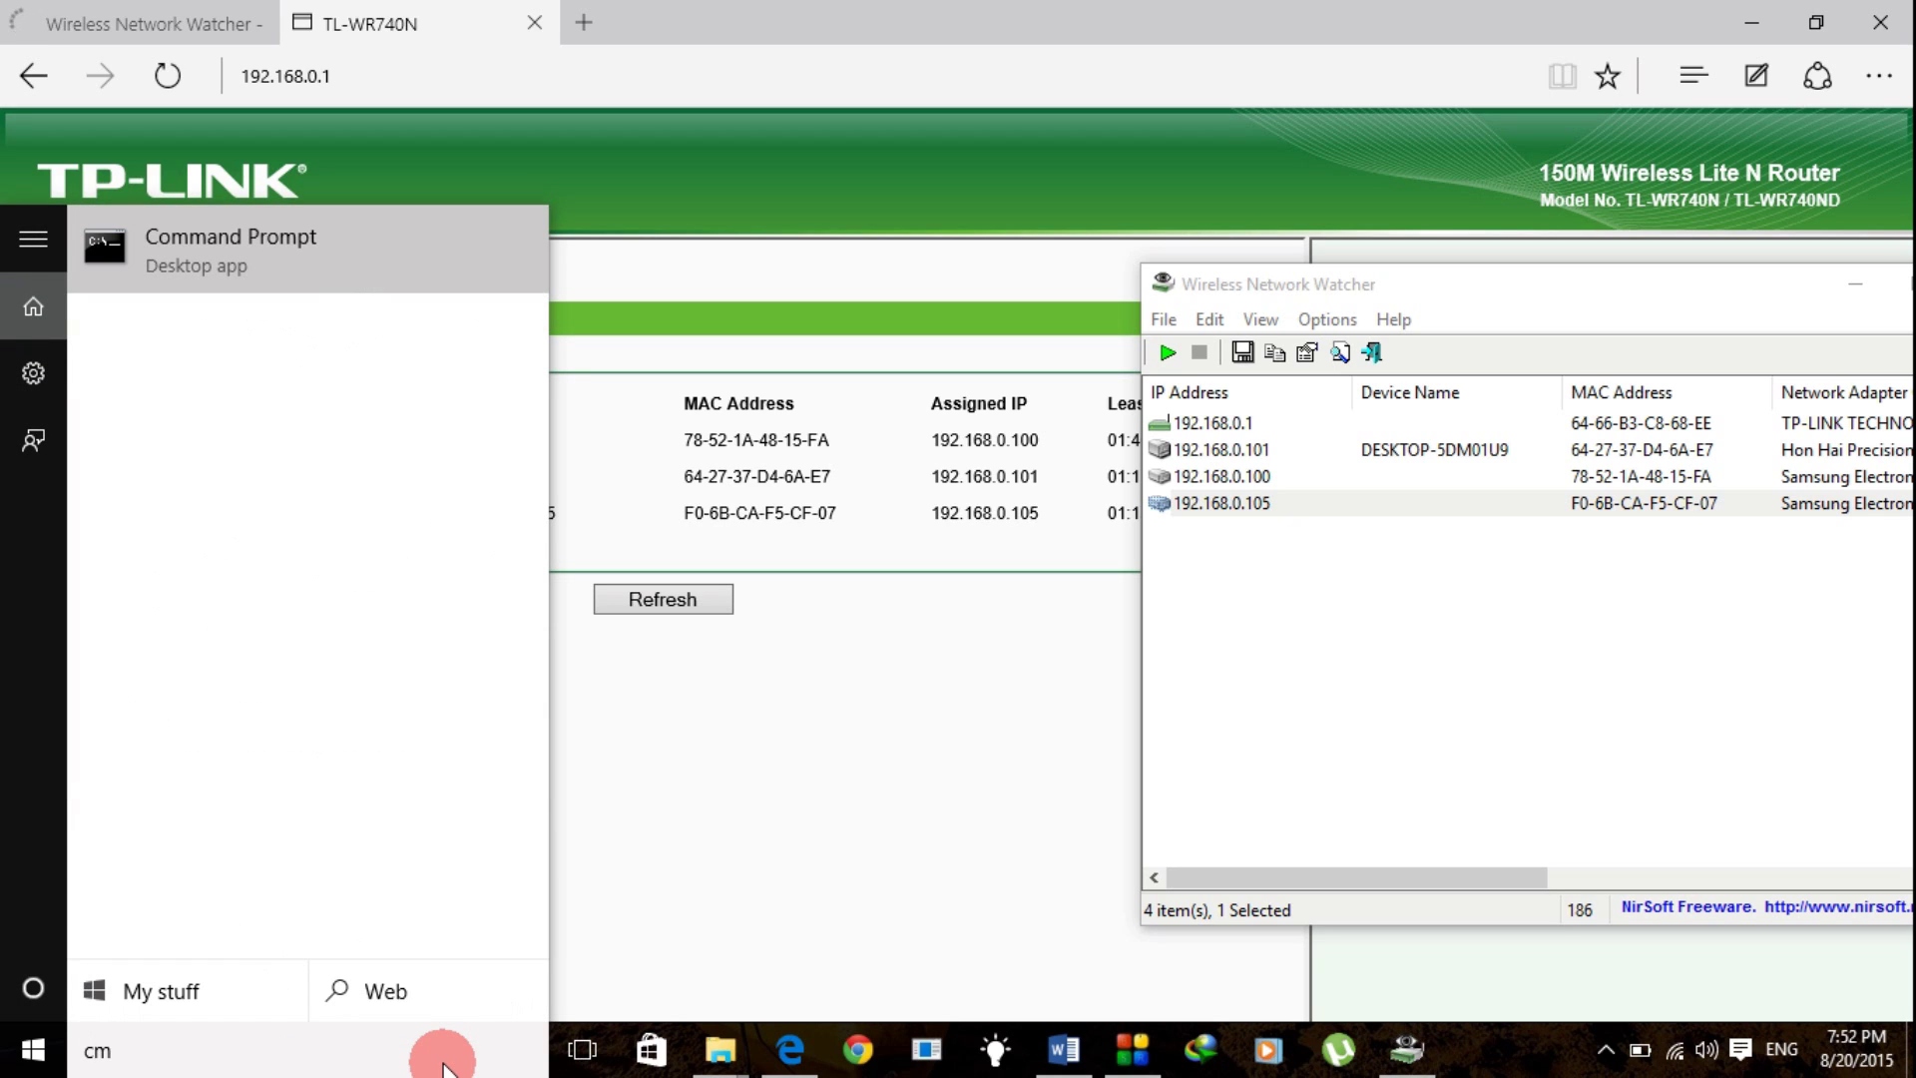
left_click(444, 224)
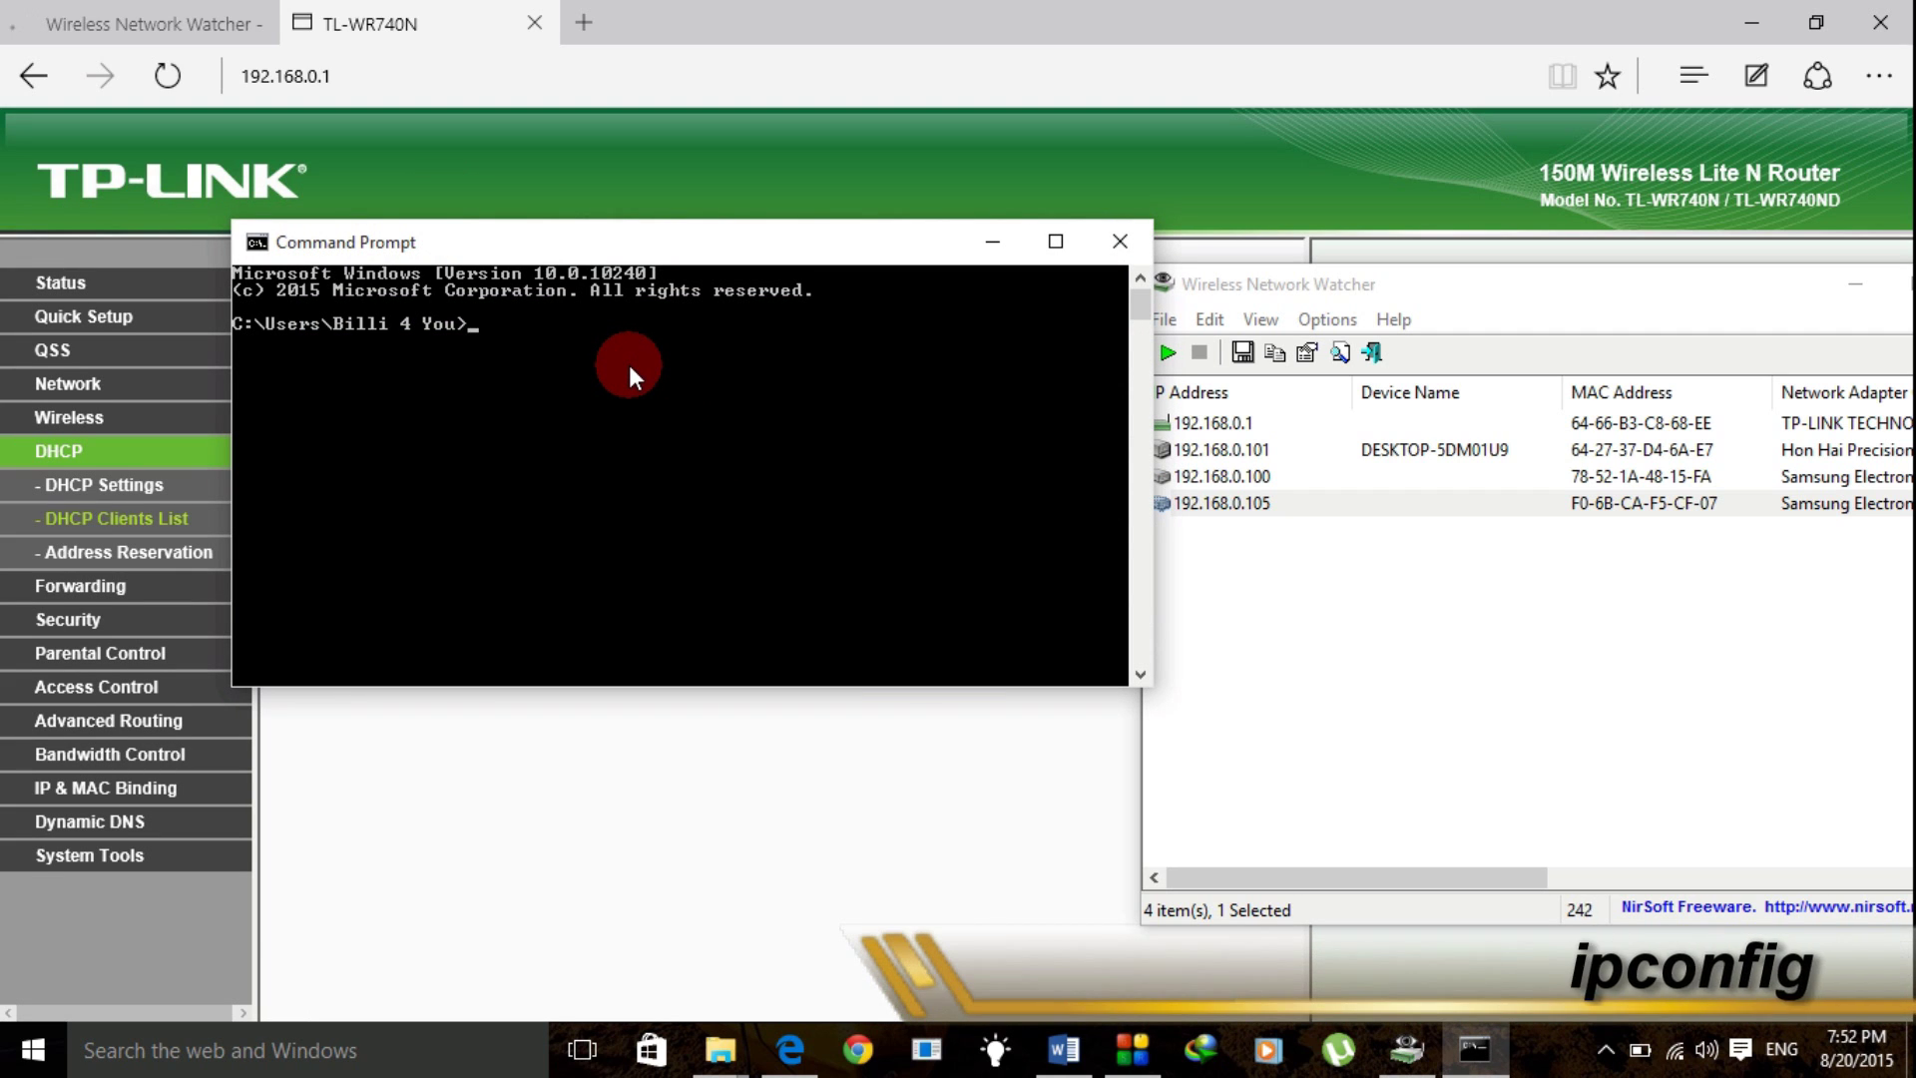
Run ipconfig to show IPv4 address 192.168.0.101 and default gateway 192.168.0.1
type("ipcong")
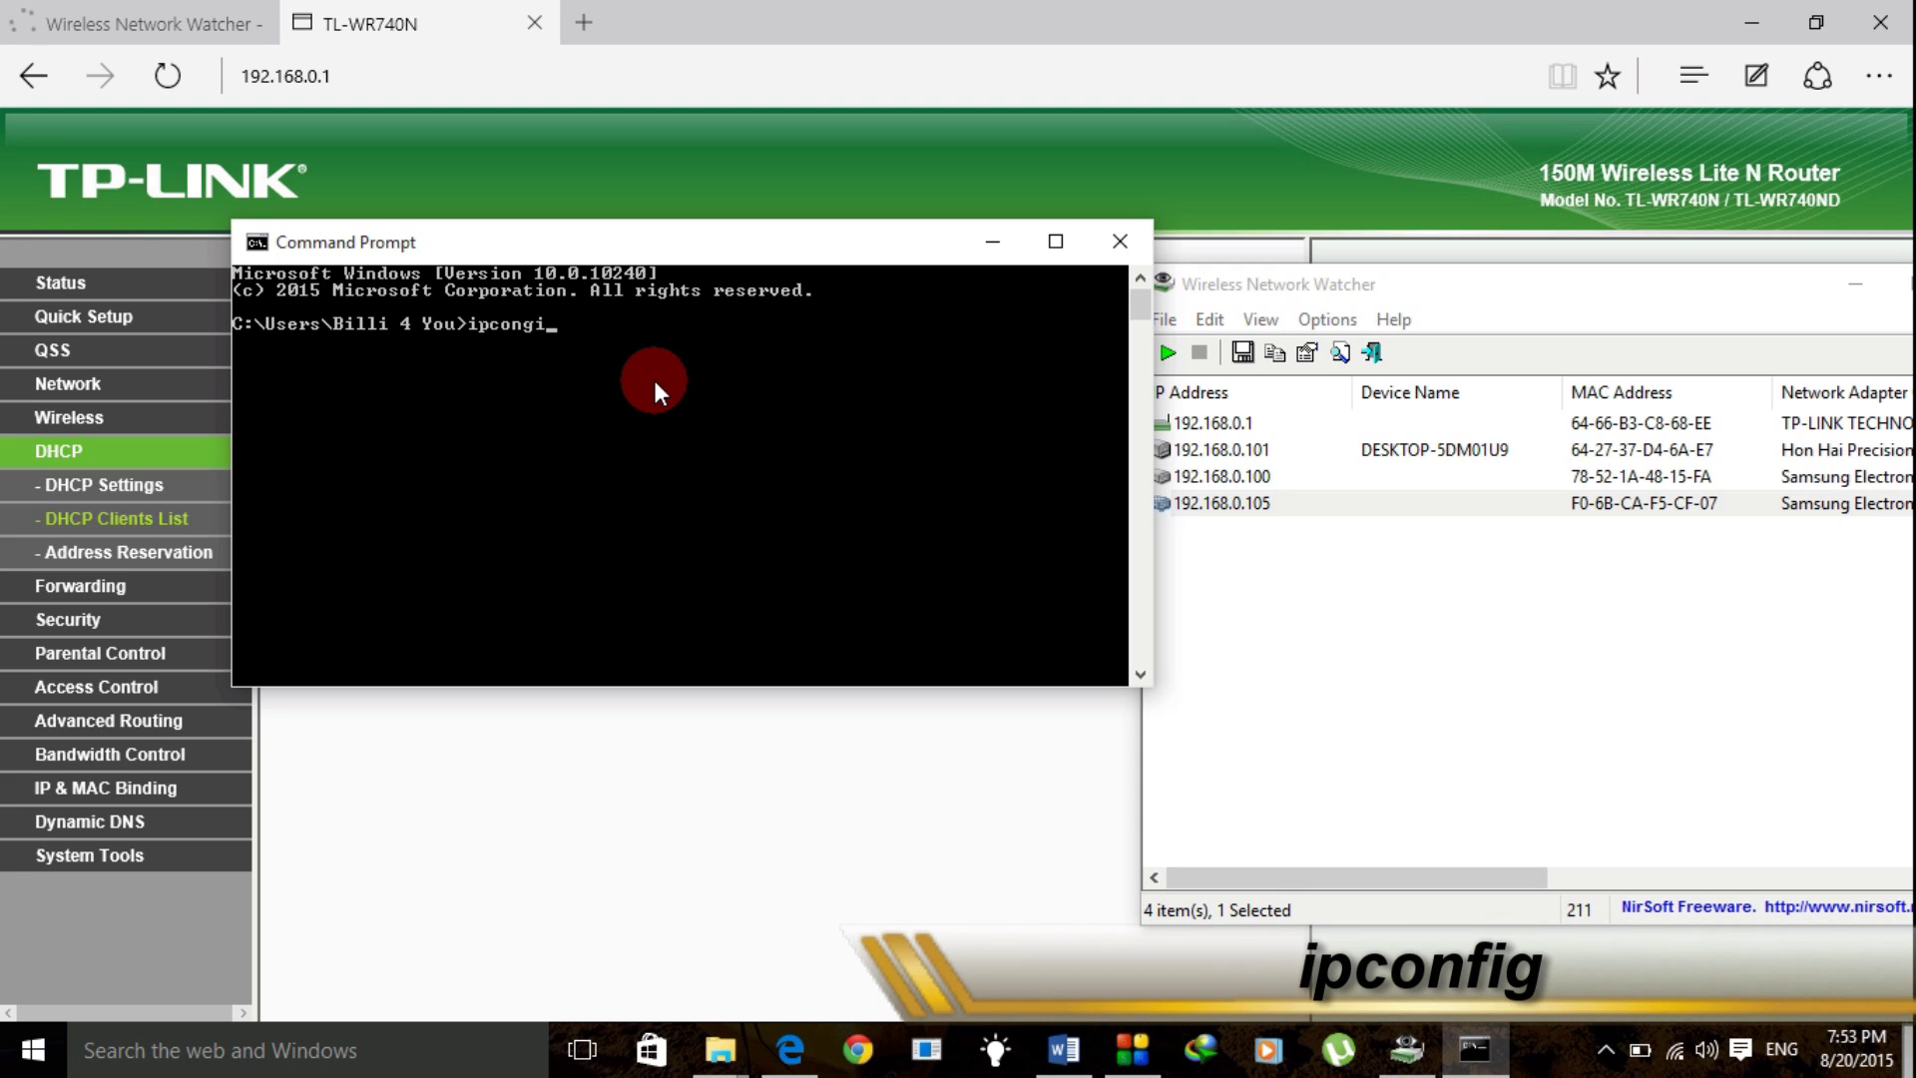
key("BackSpace")
type("fig")
key("Return")
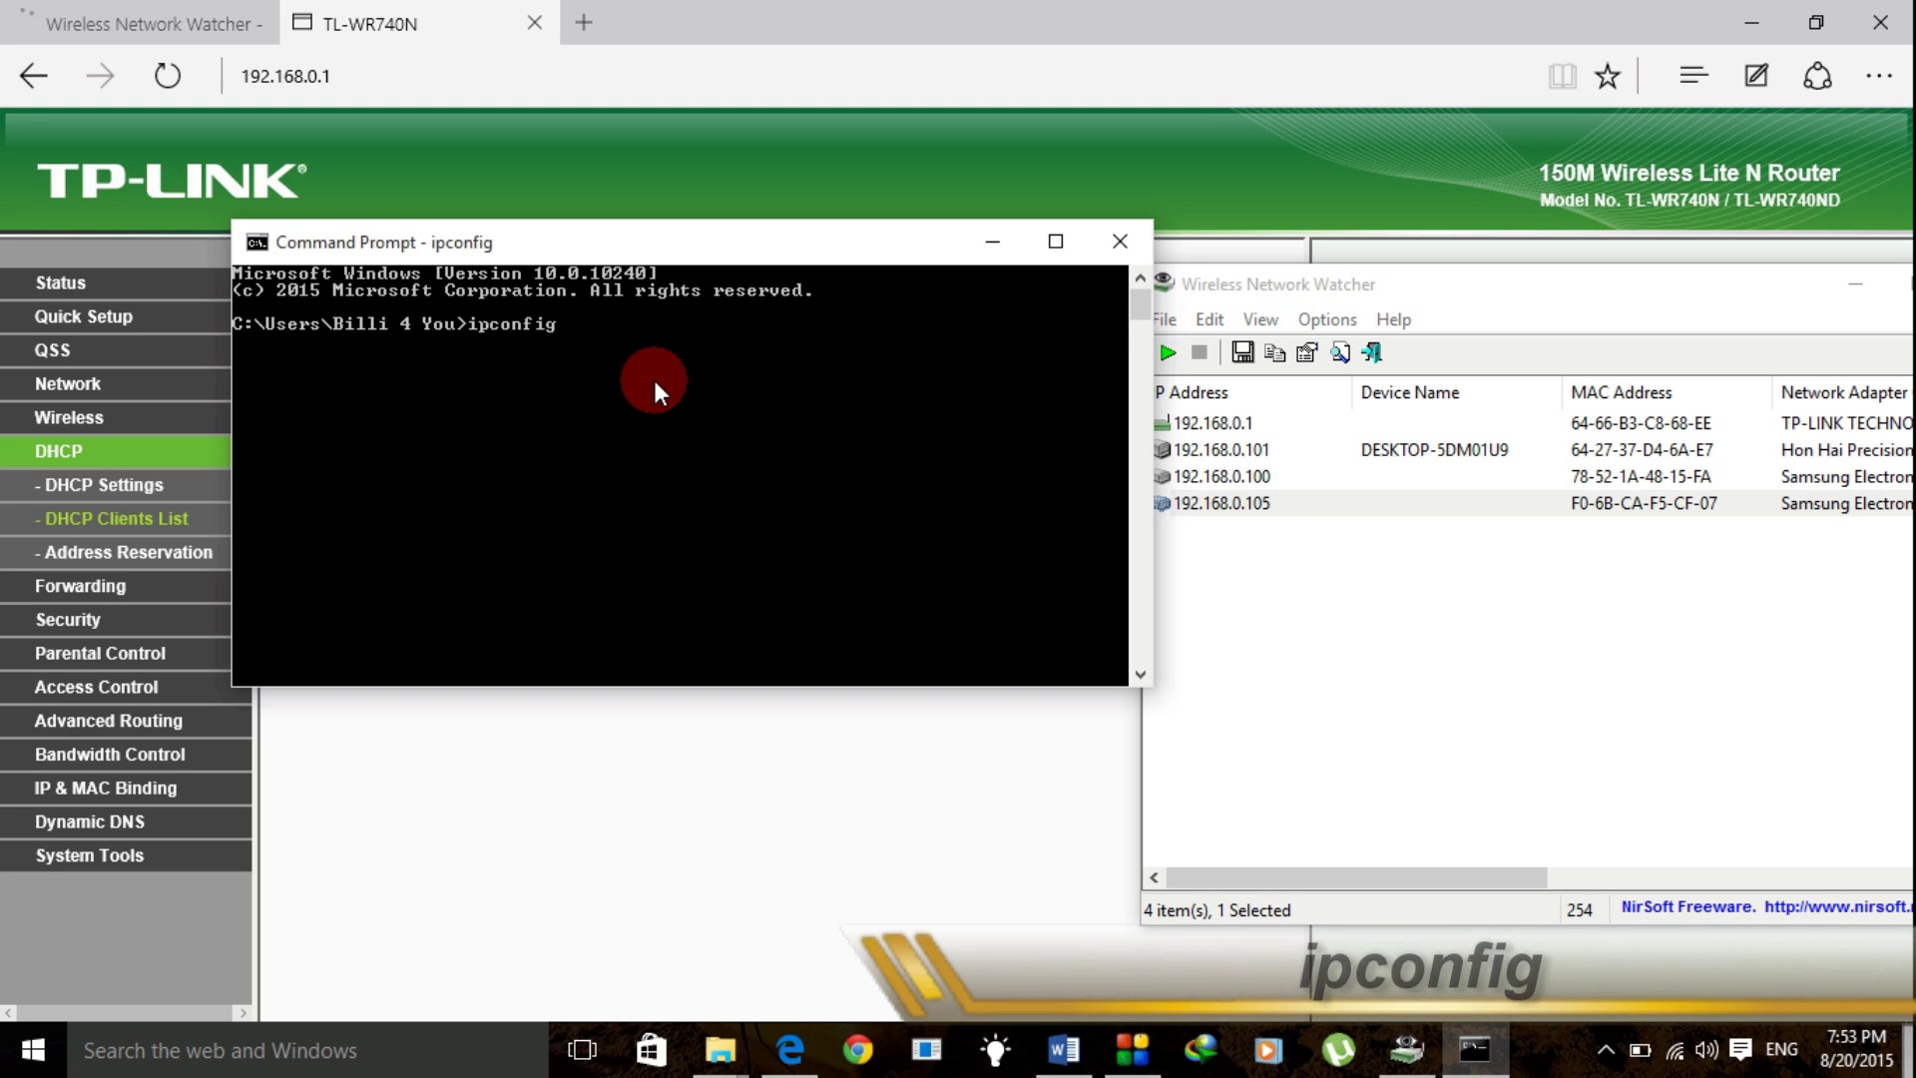